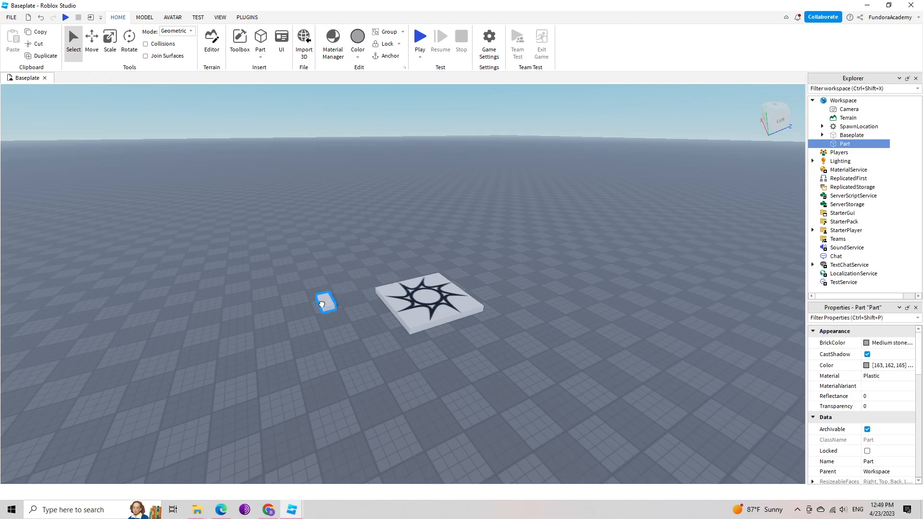
# Scale the small part near the spawn location into a wide, flat rectangular slab.
pyautogui.moveTo(293, 296); pyautogui.dragTo(293, 295, button='right')
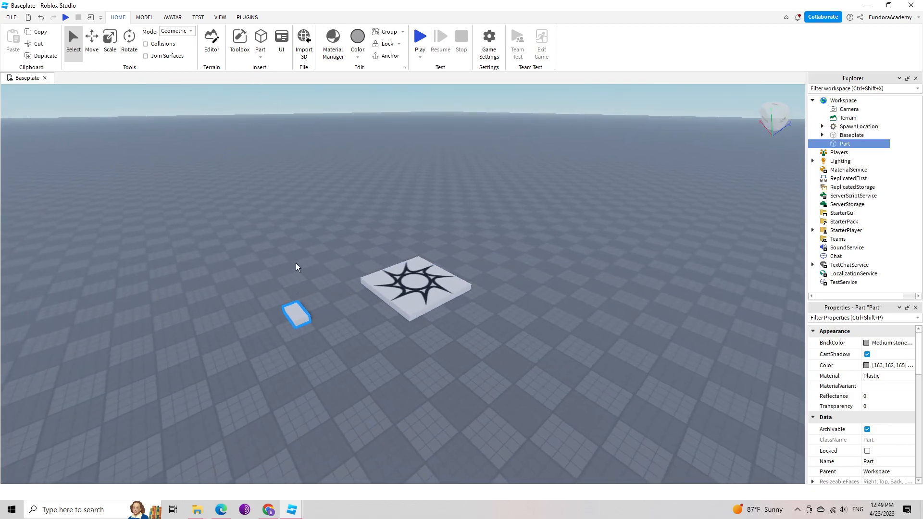
pyautogui.click(111, 53)
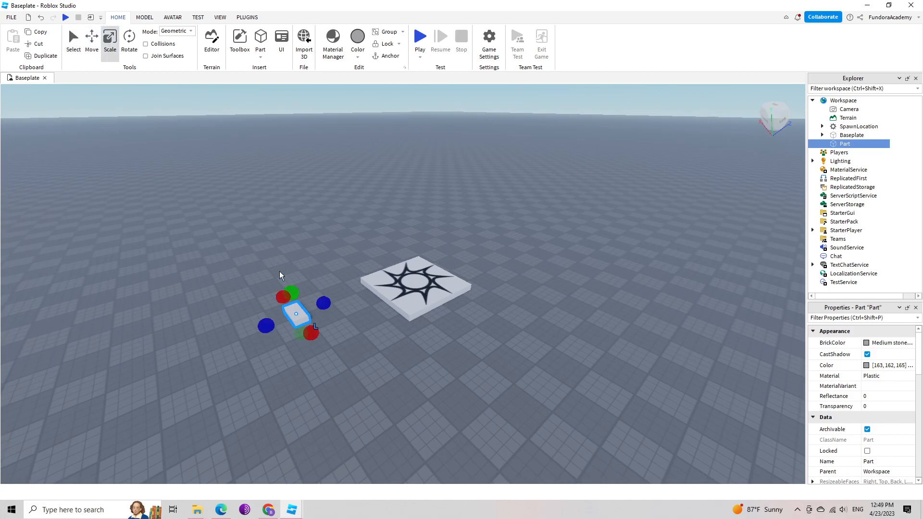
pyautogui.moveTo(325, 306); pyautogui.dragTo(357, 292)
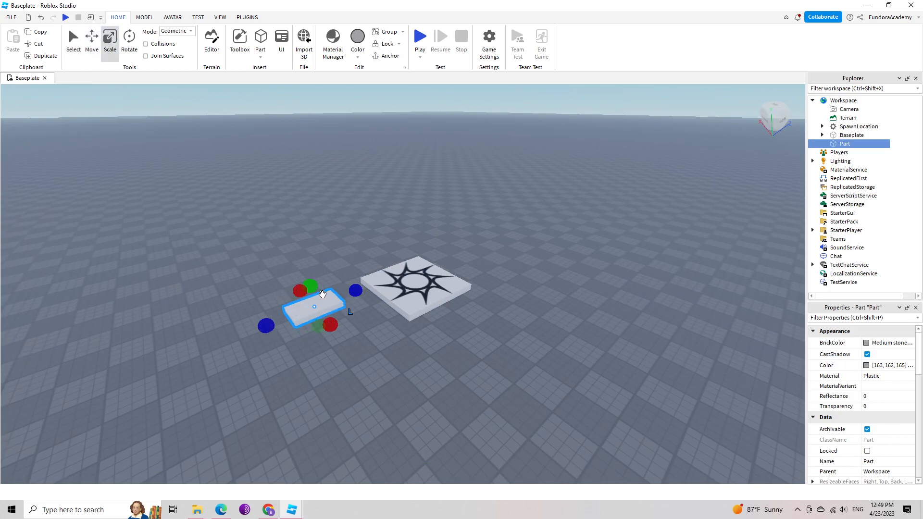
pyautogui.moveTo(272, 307); pyautogui.dragTo(287, 311, button='right')
pyautogui.moveTo(272, 321); pyautogui.dragTo(216, 303)
pyautogui.moveTo(345, 335); pyautogui.dragTo(380, 345)
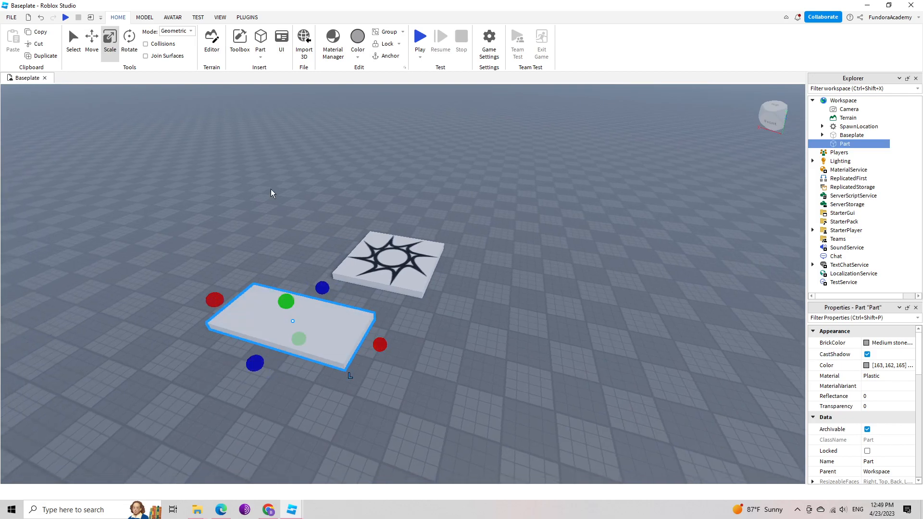
# Move the slab up so it floats high above the spawn location, at about position 6, 19.5, -14.5.
pyautogui.click(91, 42)
pyautogui.moveTo(267, 244); pyautogui.dragTo(209, 102)
pyautogui.moveTo(333, 323)
pyautogui.mouseDown(button='right')
pyautogui.moveTo(336, 308)
pyautogui.moveTo(328, 314)
pyautogui.mouseUp(button='right')
pyautogui.moveTo(320, 182); pyautogui.dragTo(325, 235)
pyautogui.moveTo(395, 228); pyautogui.dragTo(431, 228, button='right')
pyautogui.scroll(-3, 396, 234)
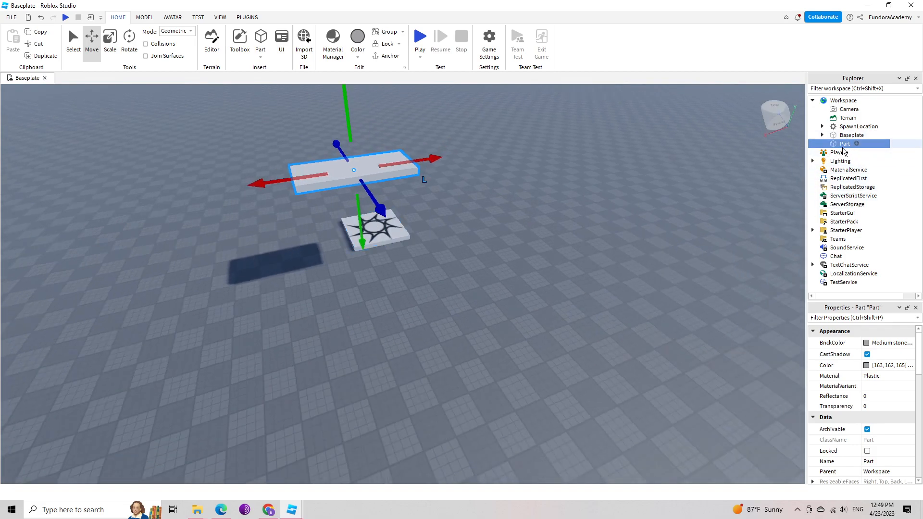
# Widen the Explorer and Properties area and rename the part as Top.
pyautogui.moveTo(807, 154); pyautogui.dragTo(593, 142)
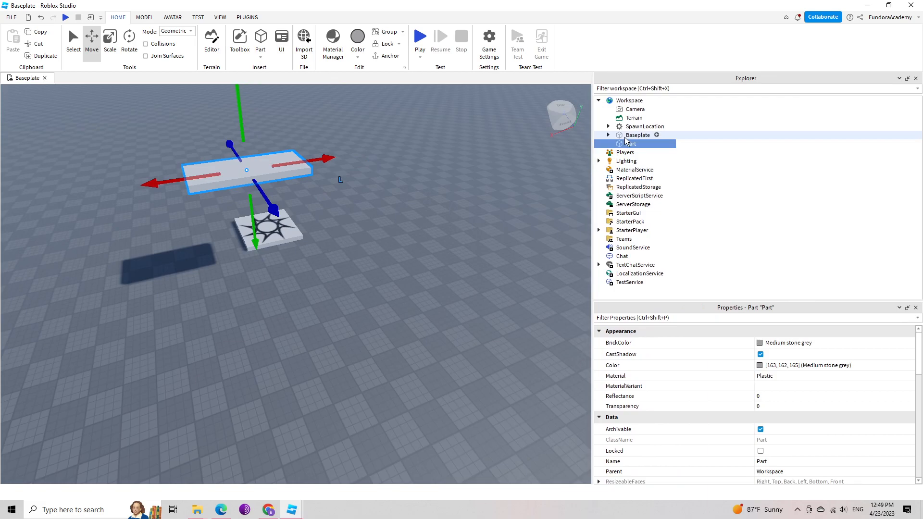
pyautogui.write('Top')
pyautogui.press('Return')
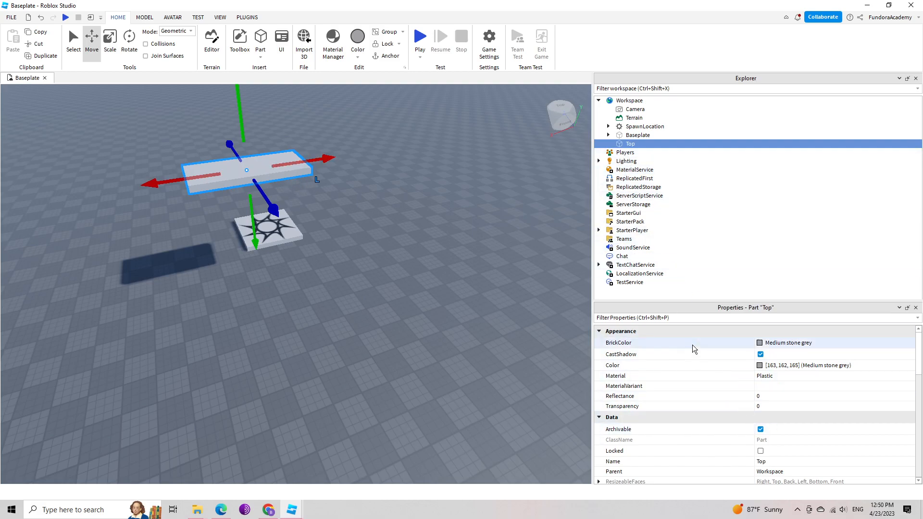
# Anchor the Top part so it stays in place.
pyautogui.scroll(-5, 700, 420)
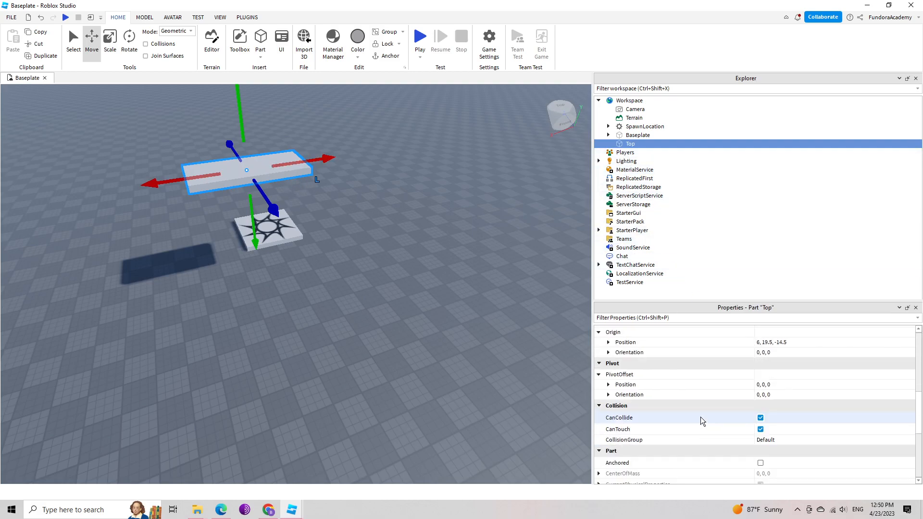
pyautogui.scroll(-2, 700, 420)
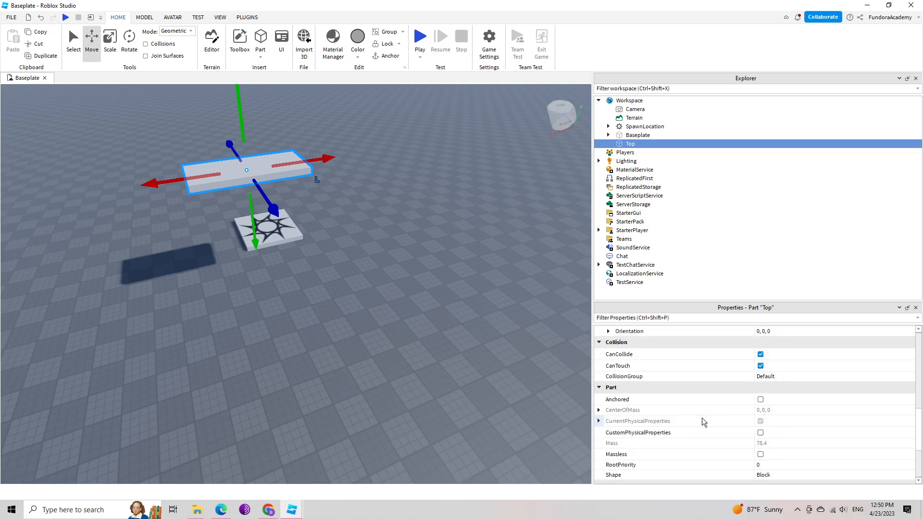
pyautogui.click(760, 400)
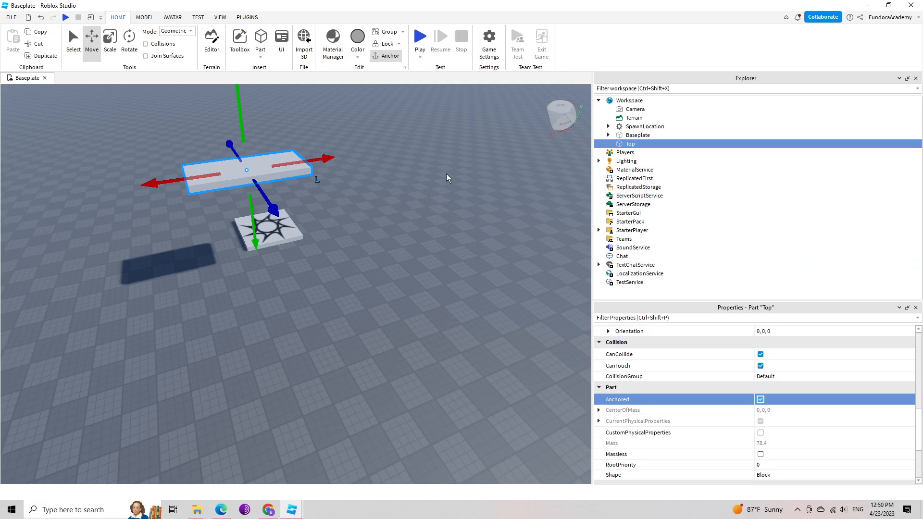
# Examine the floating slab from several angles and review the constraint types available for creation.
pyautogui.moveTo(370, 192); pyautogui.dragTo(368, 193, button='right')
pyautogui.press('a')
pyautogui.press('w')
pyautogui.press('s')
pyautogui.press('w')
pyautogui.press('d')
pyautogui.press('w')
pyautogui.press('d')
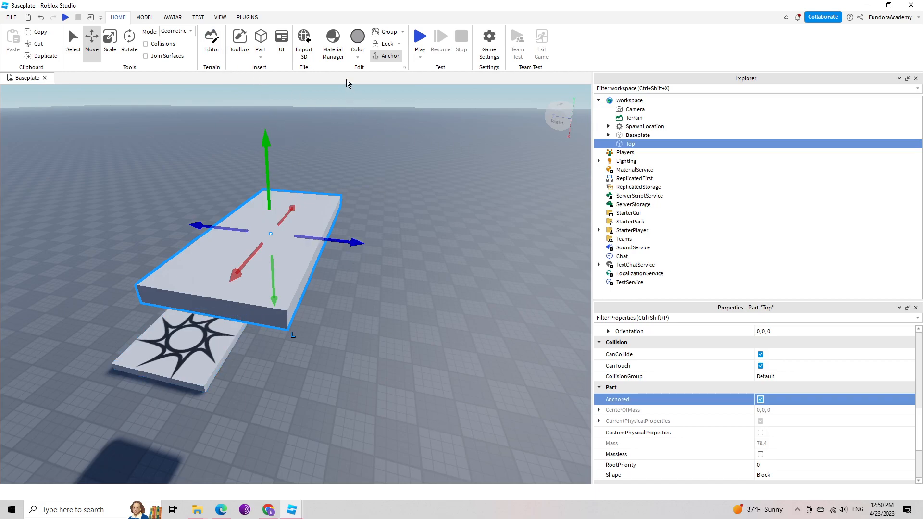
pyautogui.click(144, 18)
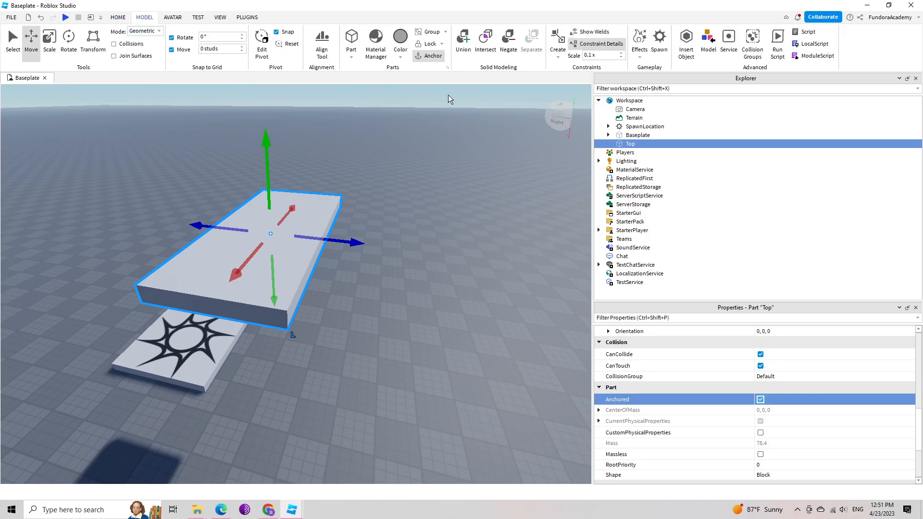
pyautogui.click(559, 57)
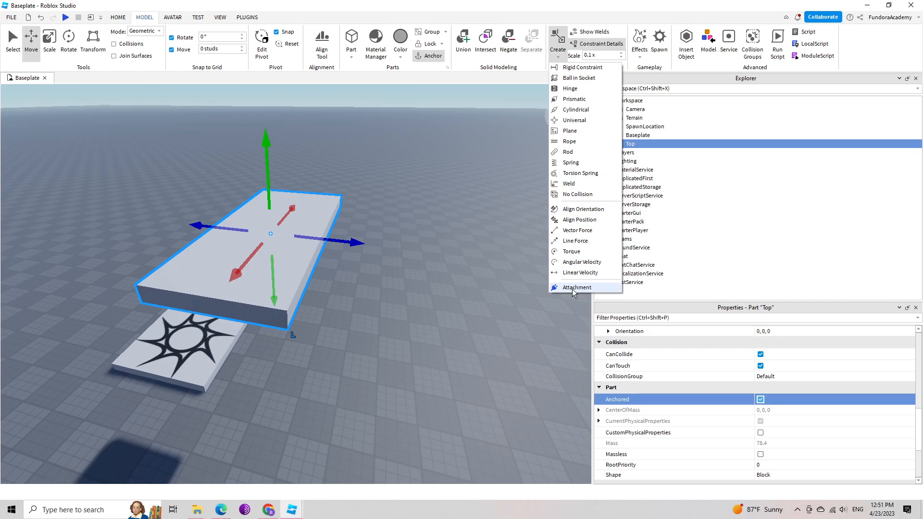
pyautogui.click(672, 8)
# Insert an Attachment object into the Top part.
pyautogui.moveTo(636, 148)
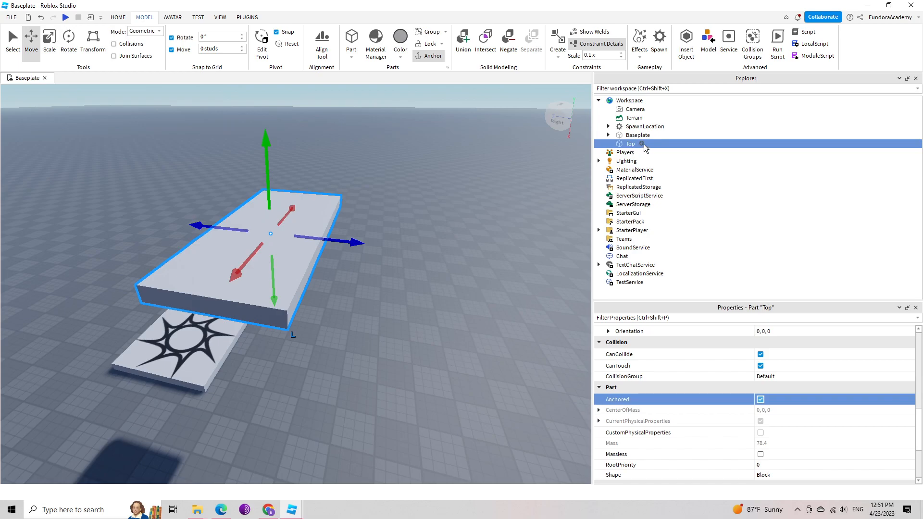
pyautogui.click(643, 144)
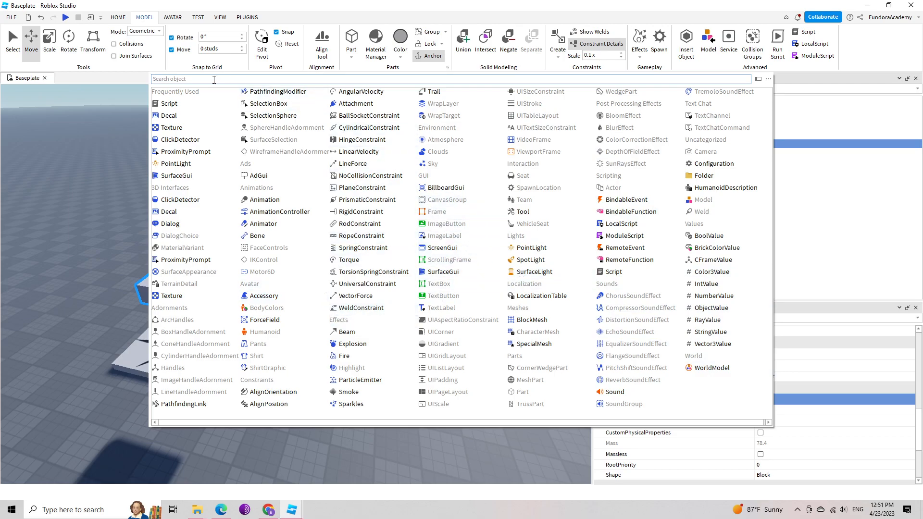
pyautogui.write('att')
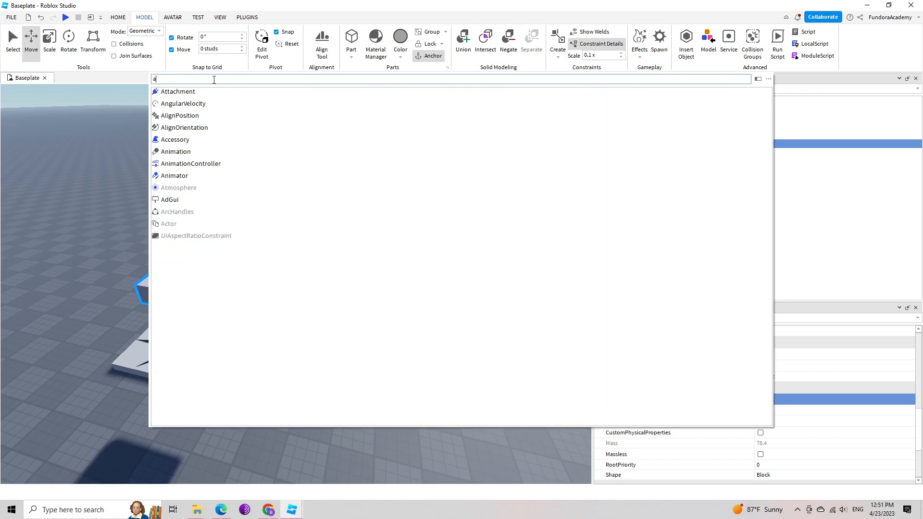
pyautogui.click(182, 93)
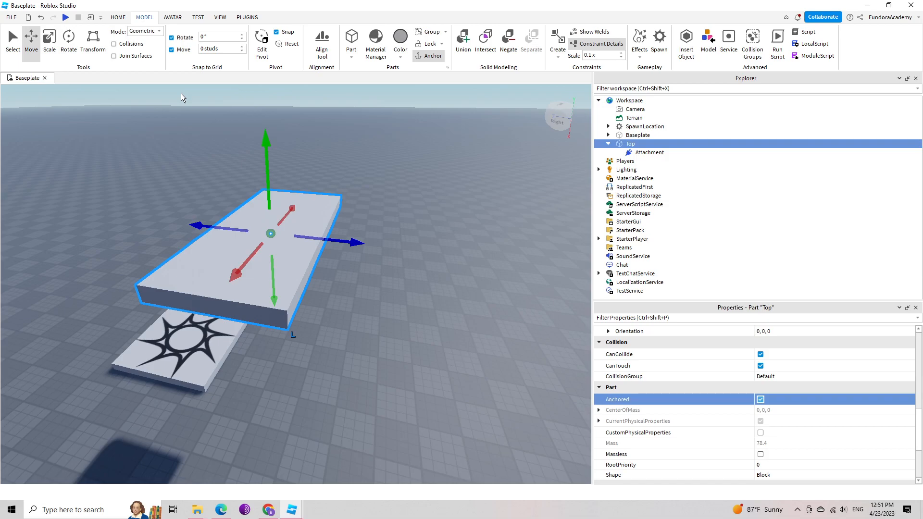
# Select the attachment inside the Top part and examine its location on the slab from close up.
pyautogui.click(652, 154)
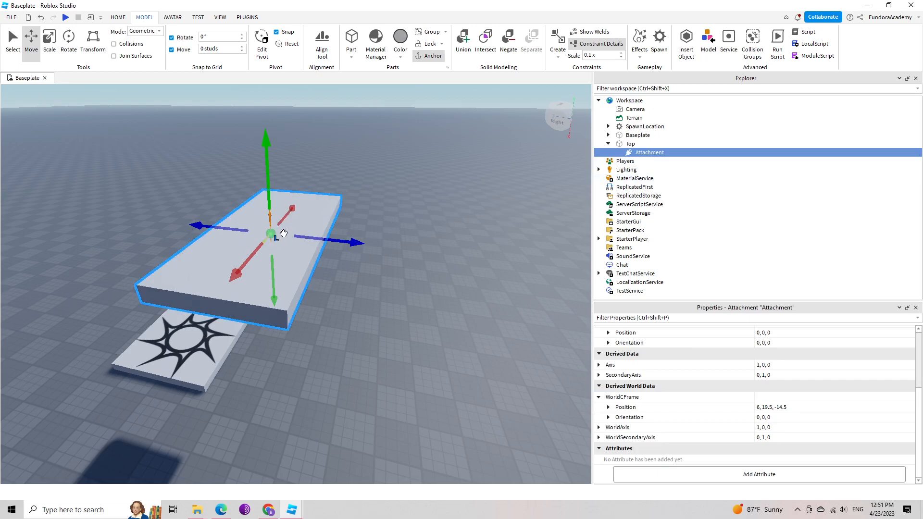
pyautogui.moveTo(356, 233); pyautogui.dragTo(357, 228, button='right')
pyautogui.scroll(3, 358, 226)
pyautogui.scroll(3, 358, 227)
pyautogui.scroll(-4, 358, 228)
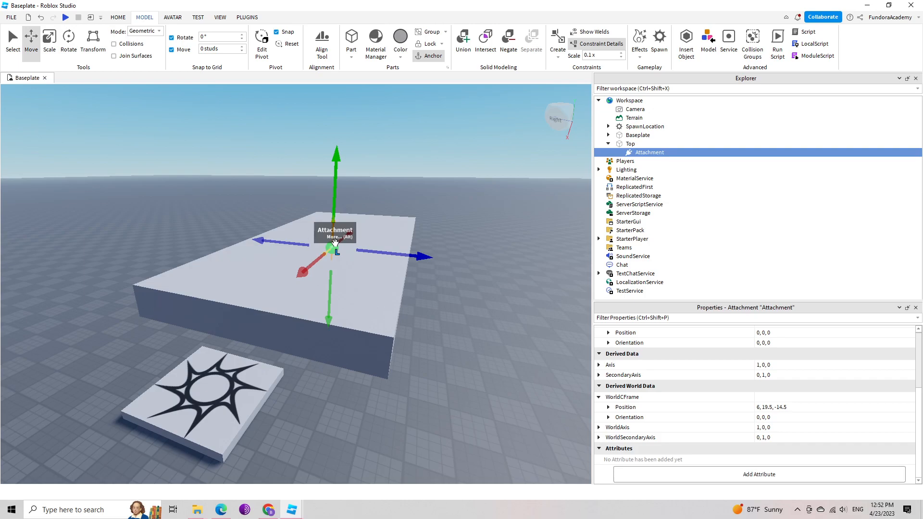
pyautogui.press('alt')
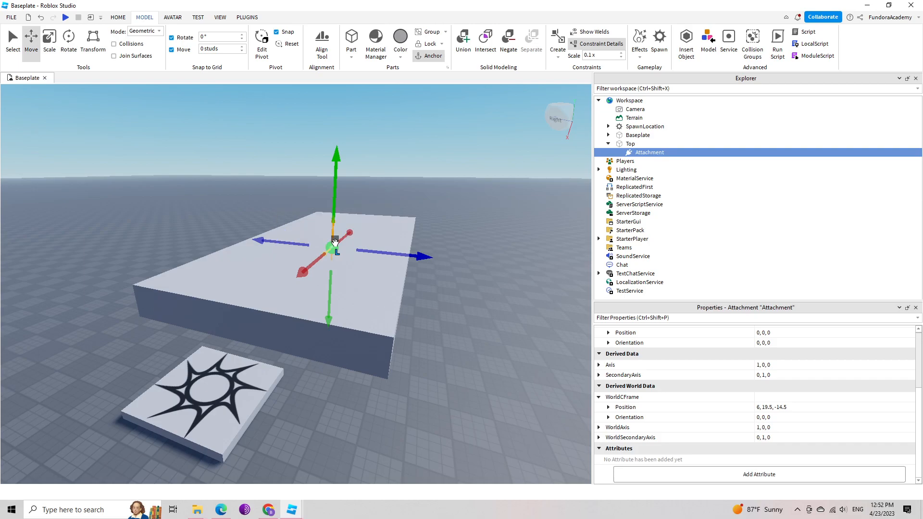
pyautogui.moveTo(404, 231); pyautogui.dragTo(403, 231, button='right')
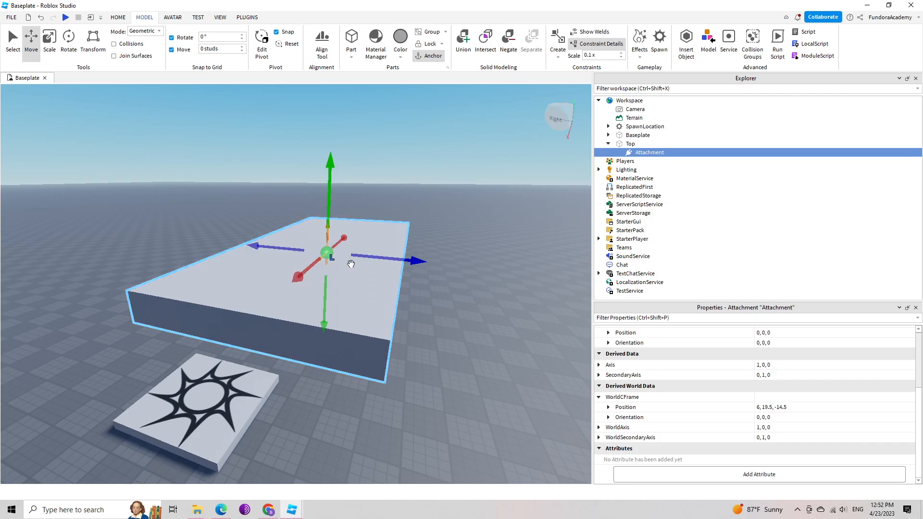
# Duplicate the attachment inside the Top part three times.
pyautogui.click(630, 145)
pyautogui.click(650, 153)
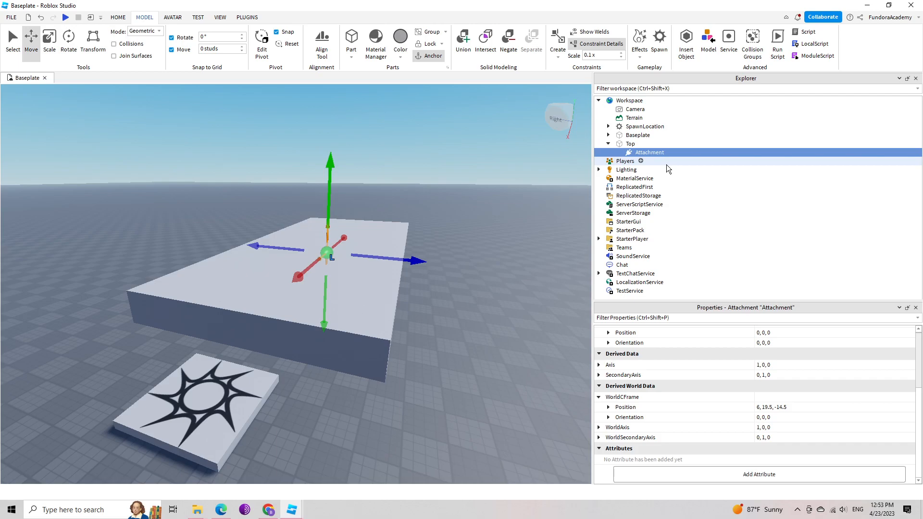
pyautogui.hotkey('ctrl', 'd')
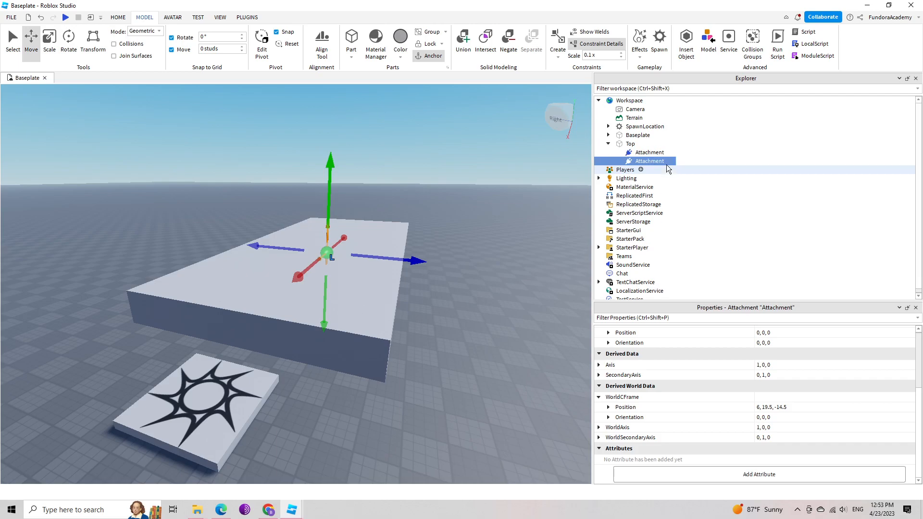
pyautogui.hotkey('ctrl', 'd')
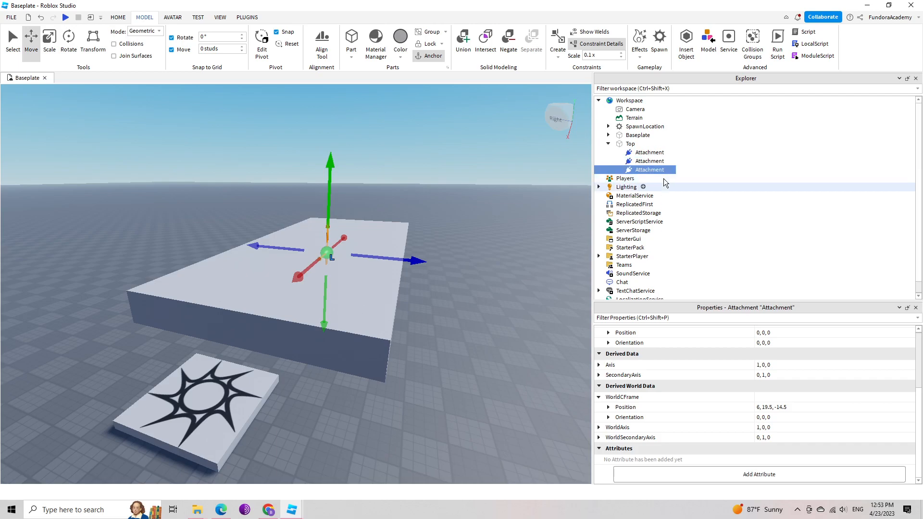
pyautogui.hotkey('ctrl', 'd')
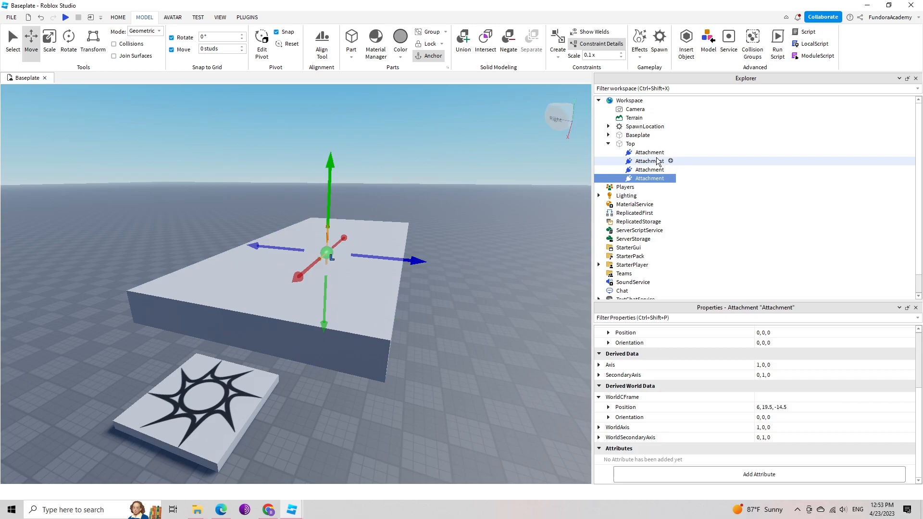
# Rename the first two attachments under the Top part as Top1 and Top2.
pyautogui.click(645, 154)
pyautogui.press('F2')
pyautogui.write('T')
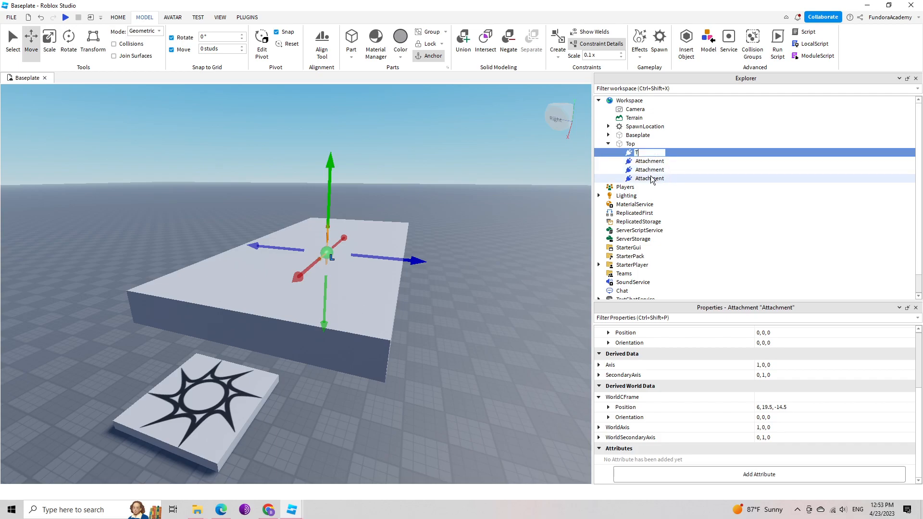
pyautogui.write('op1')
pyautogui.press('Return')
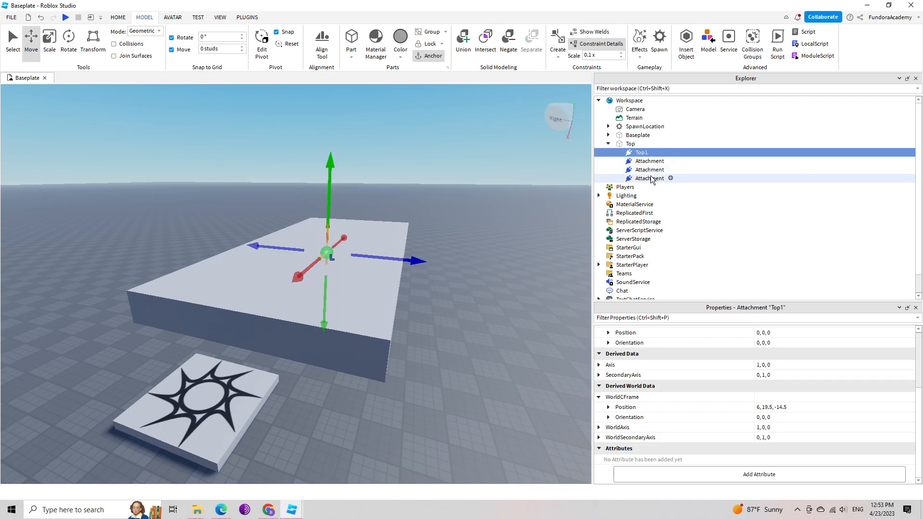
pyautogui.click(647, 162)
pyautogui.press('F2')
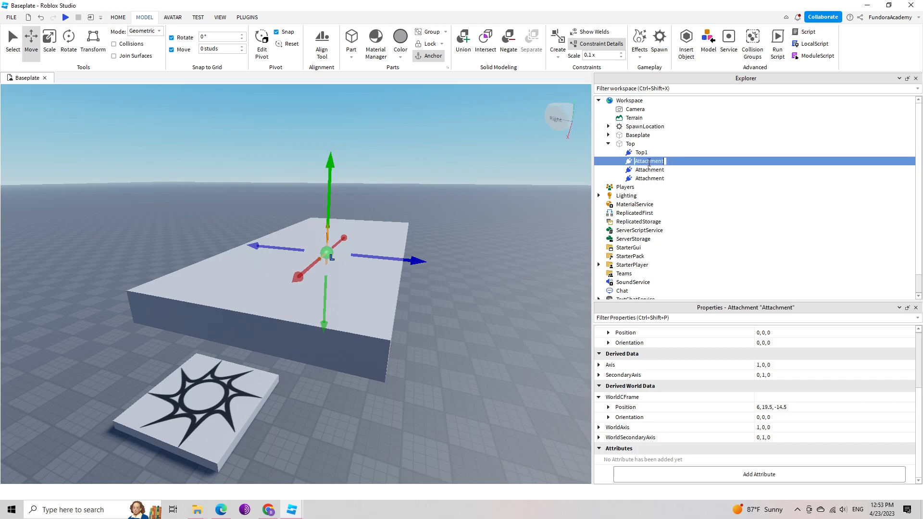
pyautogui.write('Top2')
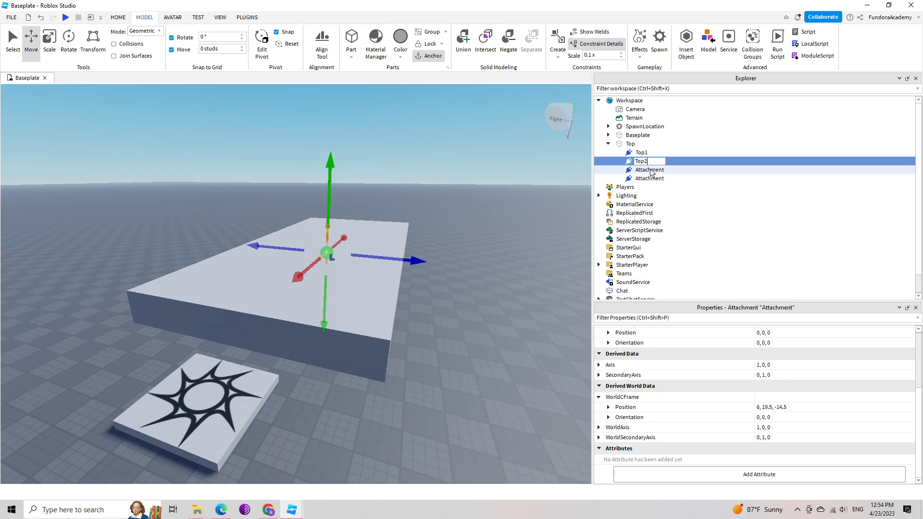
# Rename the remaining two attachments under the Top part as Top3 and Top4.
pyautogui.click(649, 171)
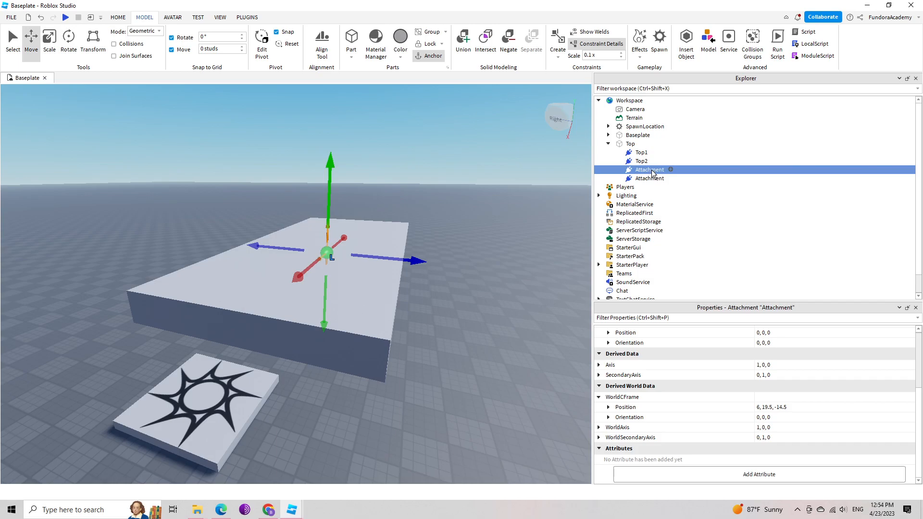
pyautogui.click(650, 170)
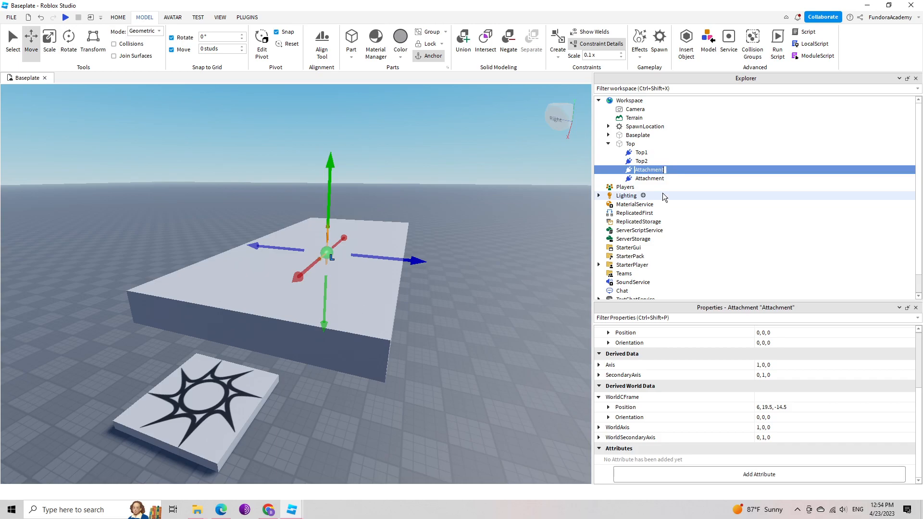
pyautogui.press('Return')
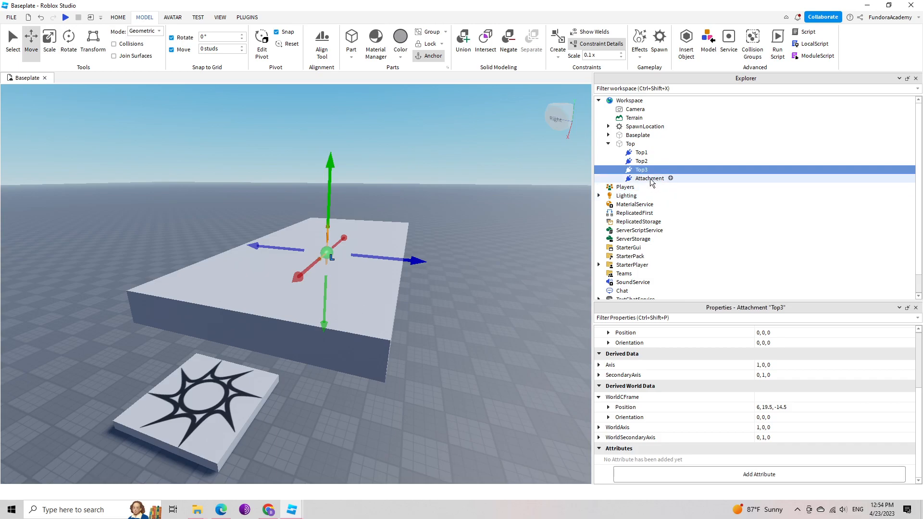
pyautogui.click(650, 178)
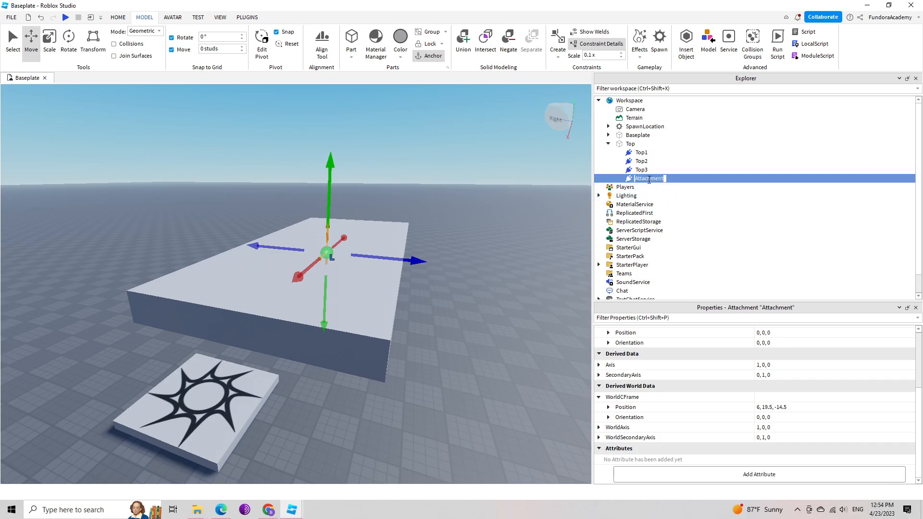
pyautogui.write('Top4')
pyautogui.press('Return')
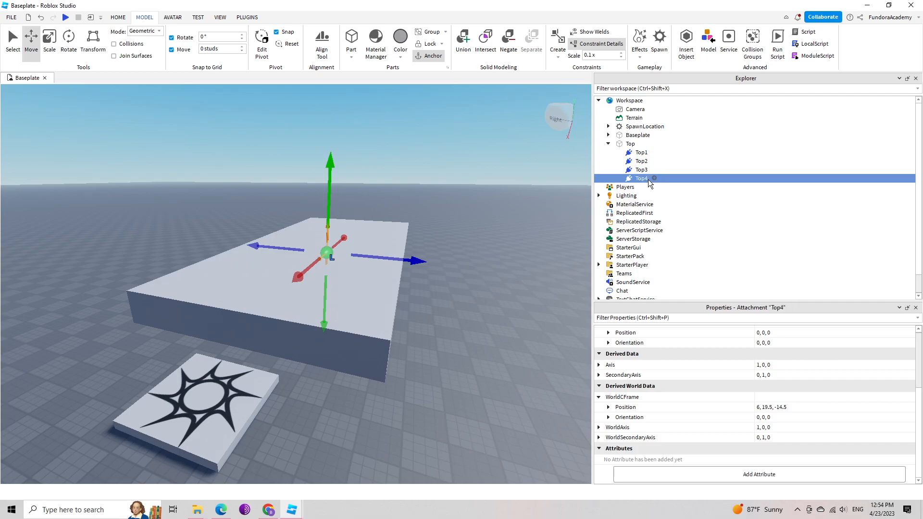
pyautogui.moveTo(506, 275); pyautogui.dragTo(509, 279, button='right')
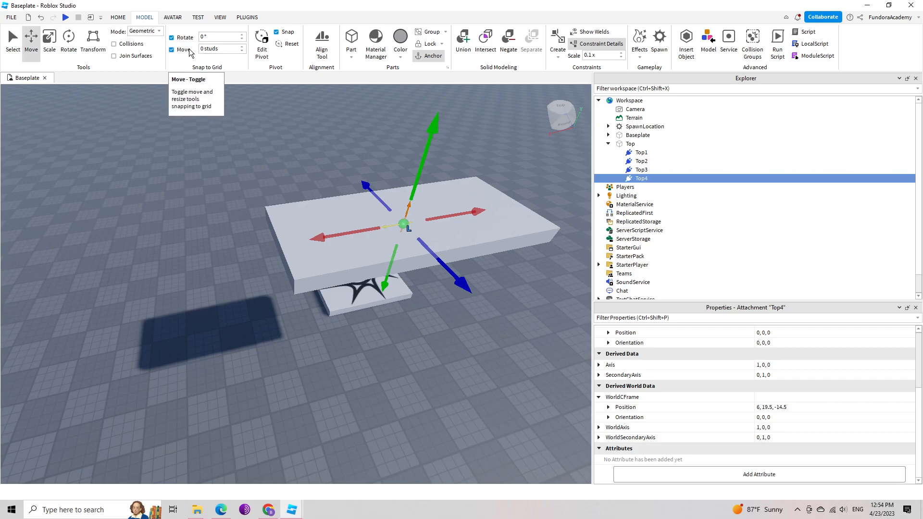
# Set move snapping to 1 stud and move the Top1 attachment to a corner of the slab at position 7, 0, 4.
pyautogui.click(221, 50)
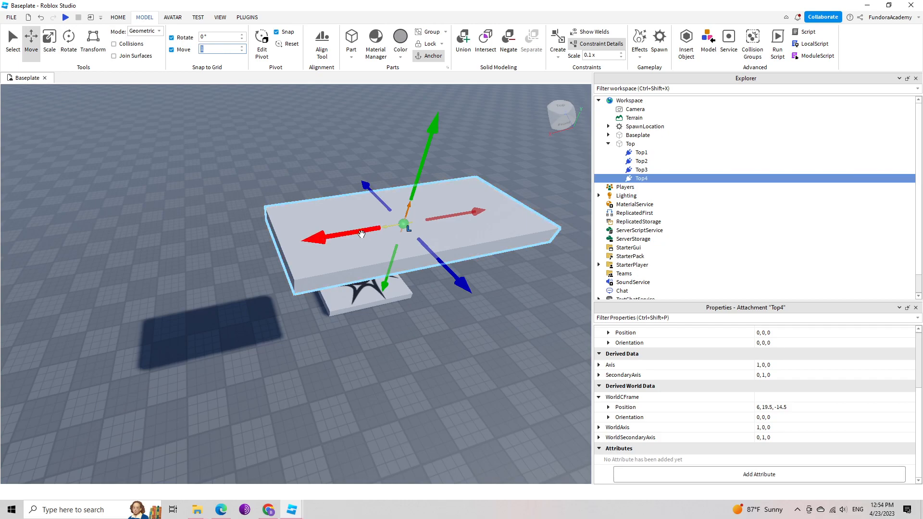
pyautogui.press('Return')
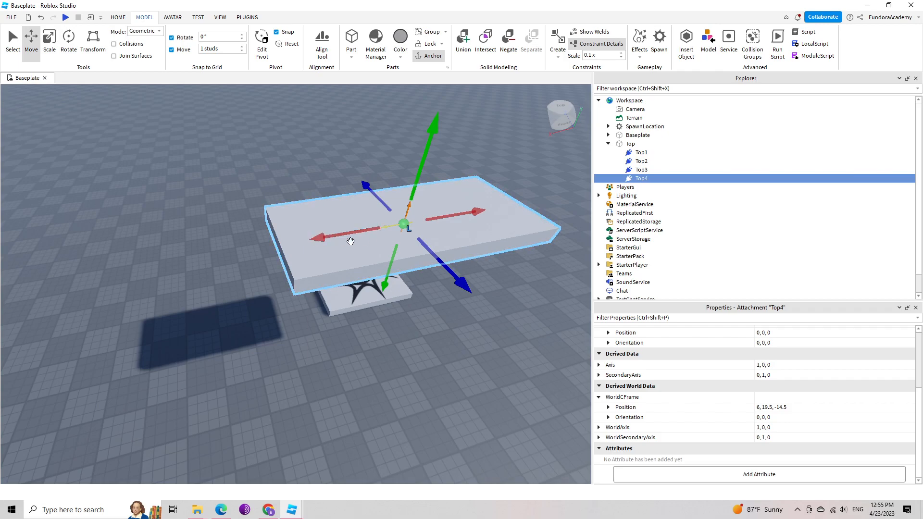
pyautogui.click(643, 153)
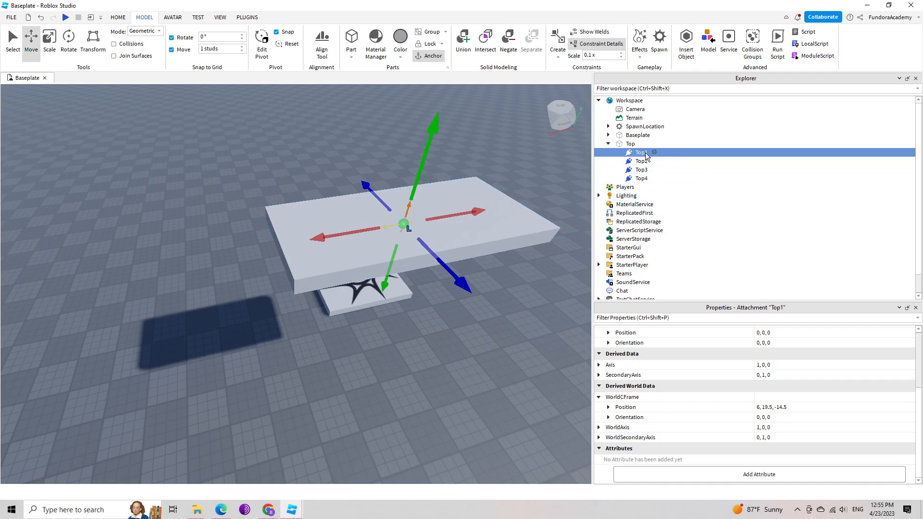
pyautogui.moveTo(343, 235); pyautogui.dragTo(231, 250)
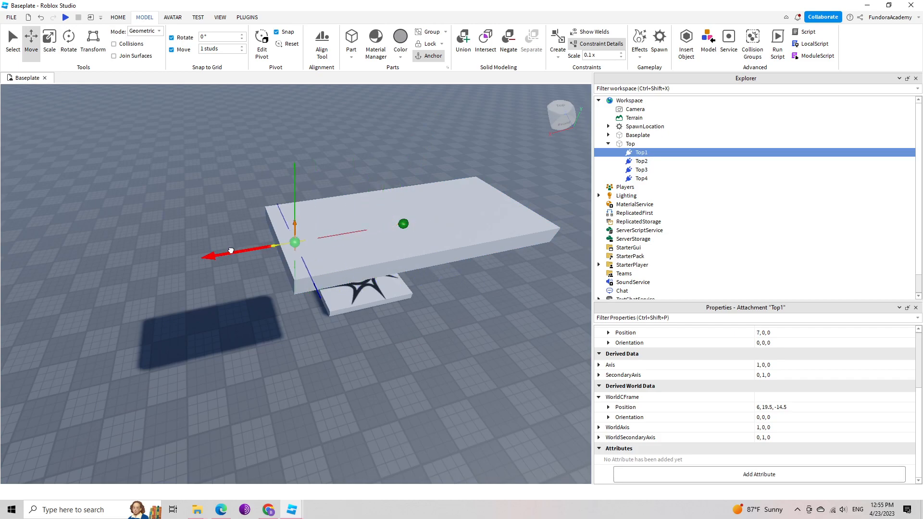
pyautogui.moveTo(321, 298); pyautogui.dragTo(302, 267)
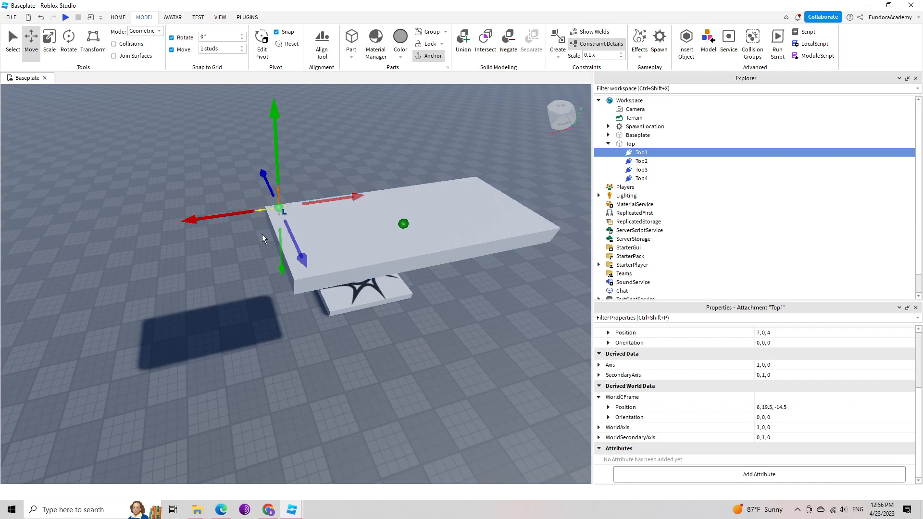
# Shift the Top1 attachment one stud inward along the Z axis to position 7, 0, 3.
pyautogui.moveTo(245, 244); pyautogui.dragTo(245, 244, button='right')
pyautogui.press('a')
pyautogui.press('d')
pyautogui.press('w')
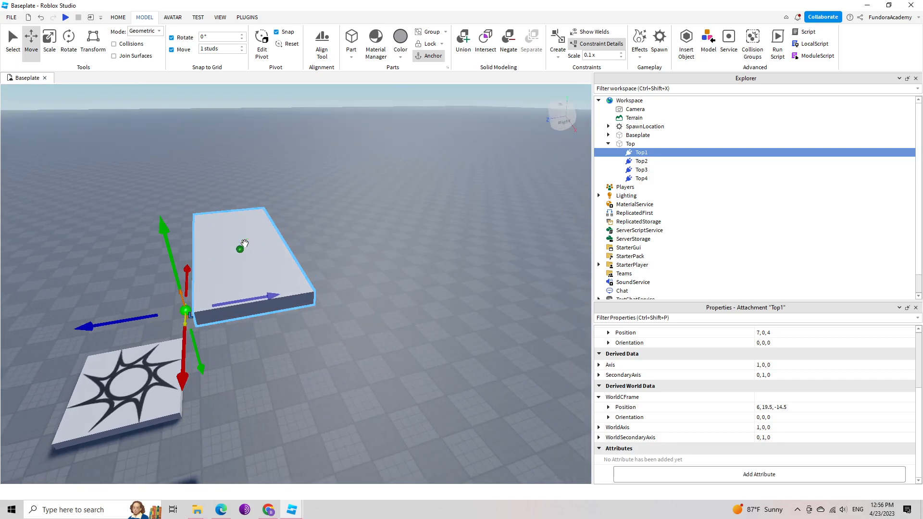
pyautogui.press('a')
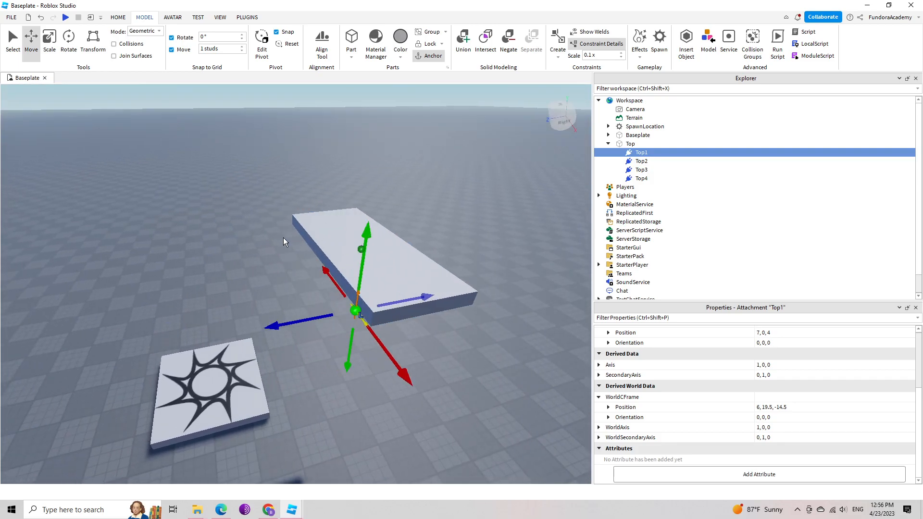
pyautogui.press('d')
pyautogui.press('w')
pyautogui.moveTo(218, 251); pyautogui.dragTo(216, 259, button='right')
pyautogui.press('s')
pyautogui.press('a')
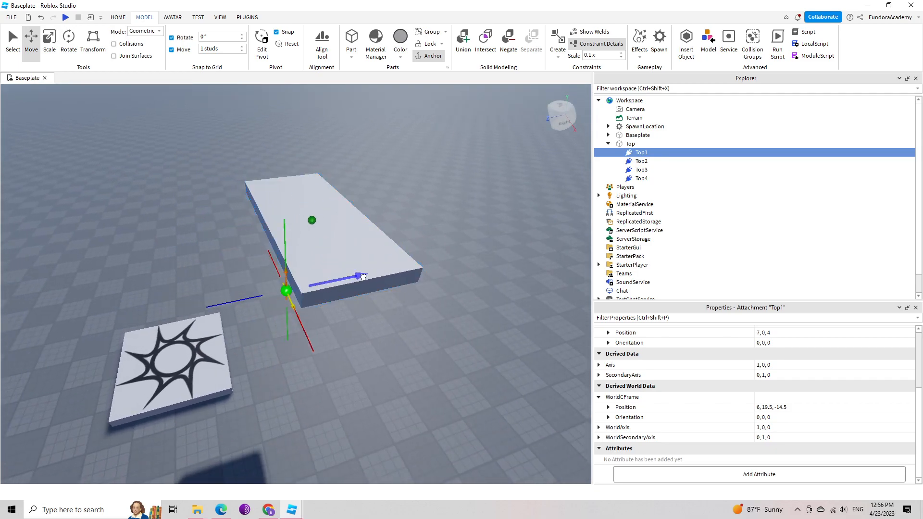
pyautogui.moveTo(366, 276); pyautogui.dragTo(378, 273)
# Move the Top2 attachment along the slab's length to position -8, 0, 0, at the short end opposite Top1.
pyautogui.press('a')
pyautogui.moveTo(354, 286); pyautogui.dragTo(354, 285, button='right')
pyautogui.press('w')
pyautogui.press('s')
pyautogui.press('d')
pyautogui.press('s')
pyautogui.press('w')
pyautogui.press('s')
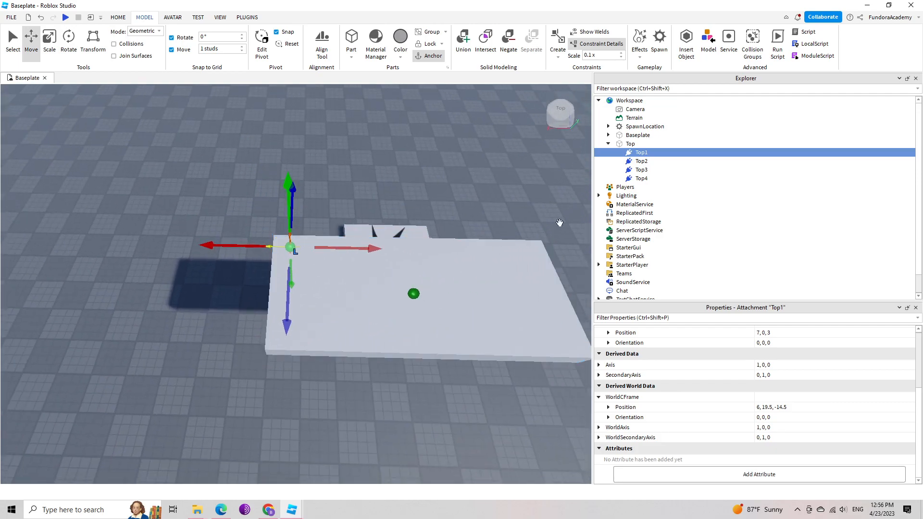
pyautogui.click(640, 162)
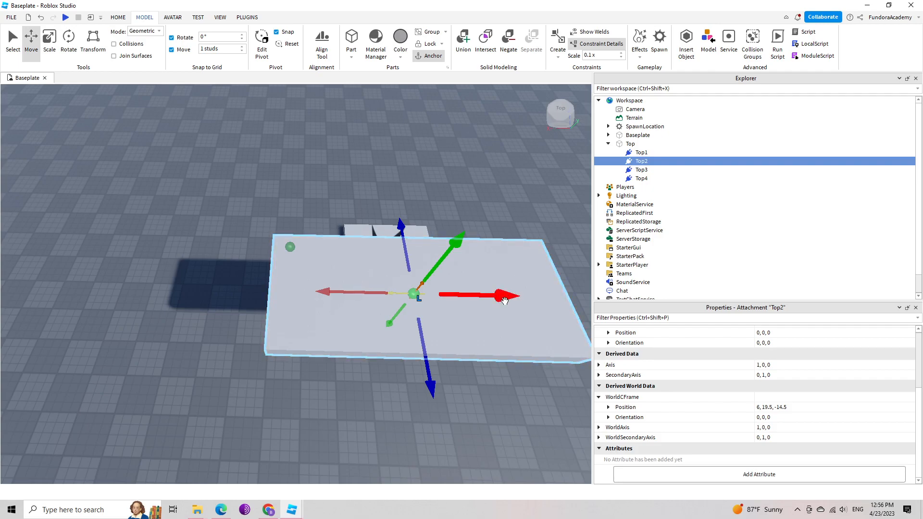
pyautogui.rightClick(532, 264)
pyautogui.moveTo(496, 176); pyautogui.dragTo(496, 180, button='right')
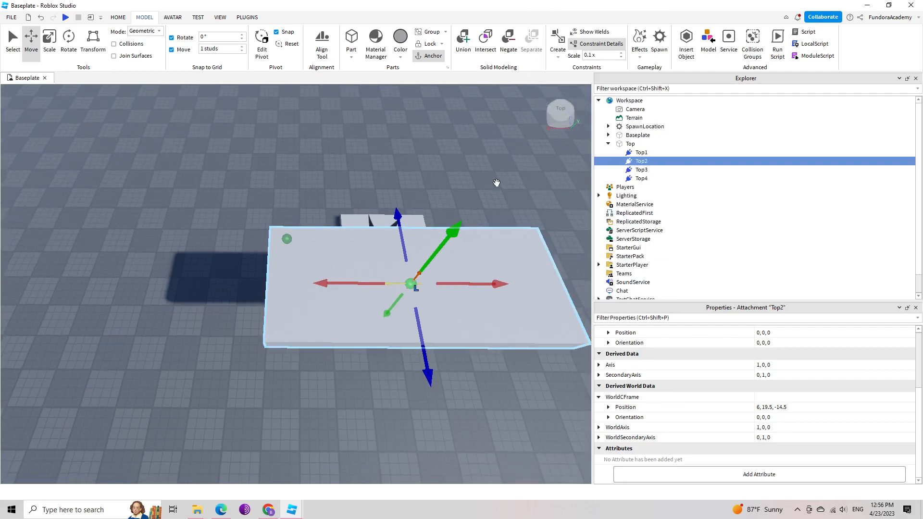
pyautogui.press('d')
pyautogui.press('a')
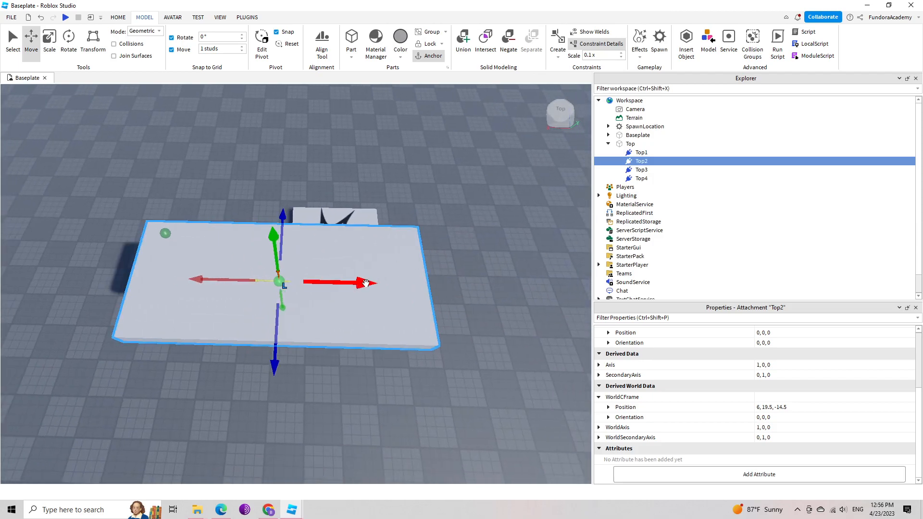
pyautogui.moveTo(365, 285); pyautogui.dragTo(511, 288)
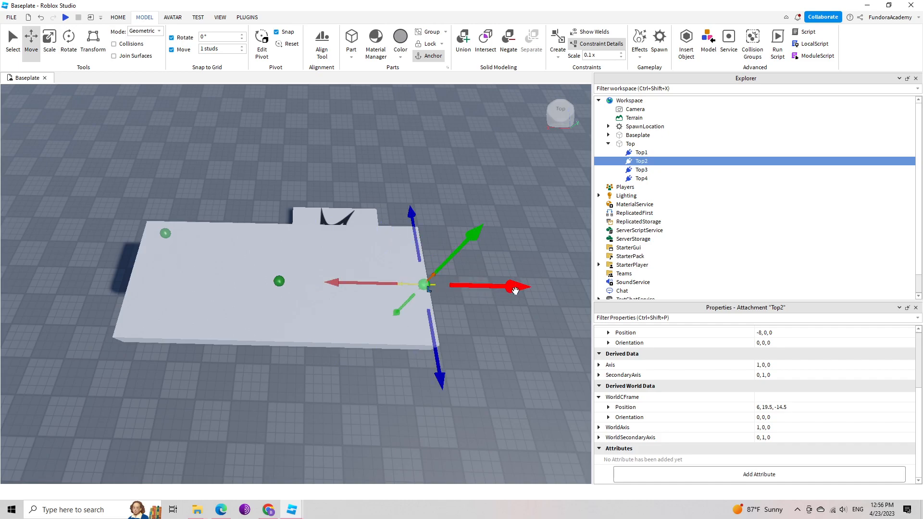
# Pull the Top2 attachment slightly inward and shift it along Z into the corner on Top1's long side.
pyautogui.press('d')
pyautogui.press('a')
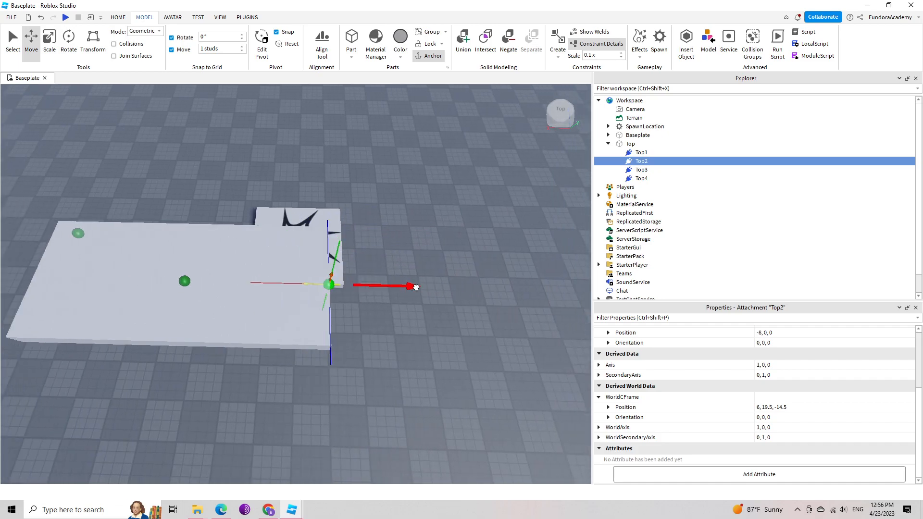
pyautogui.moveTo(410, 287); pyautogui.dragTo(404, 288)
pyautogui.moveTo(318, 374); pyautogui.dragTo(311, 318)
# Move the Top3 attachment to the corner across the slab's width from Top1, at position 7, 0, -3.
pyautogui.moveTo(398, 220); pyautogui.dragTo(402, 215, button='right')
pyautogui.press('d')
pyautogui.press('w')
pyautogui.press('a')
pyautogui.press('q')
pyautogui.press('w')
pyautogui.press('d')
pyautogui.press('s')
pyautogui.press('s')
pyautogui.press('a')
pyautogui.click(642, 170)
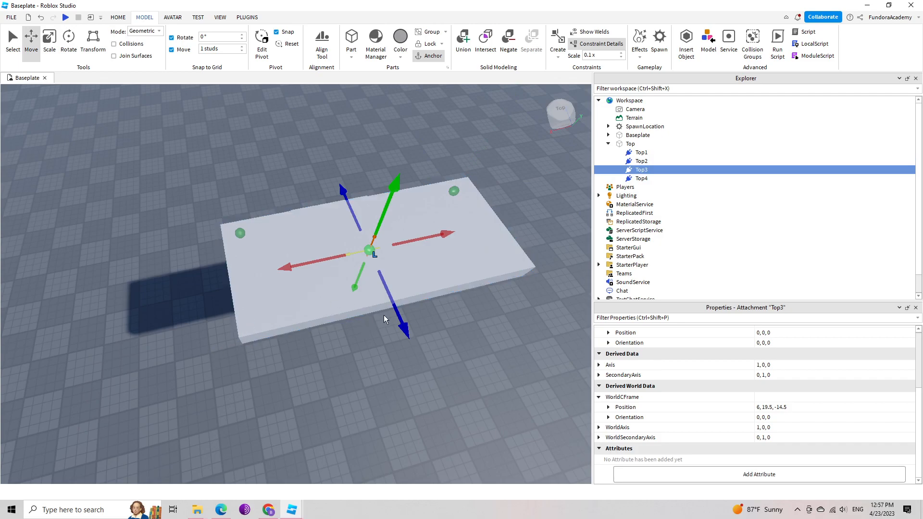
pyautogui.moveTo(400, 320); pyautogui.dragTo(425, 349)
pyautogui.moveTo(465, 279); pyautogui.dragTo(333, 310)
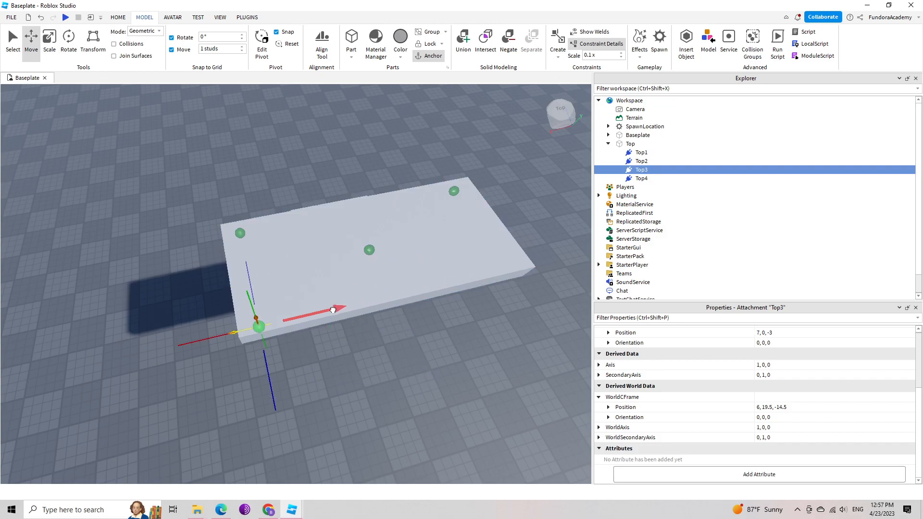
# Move the Top4 attachment to the slab's remaining empty corner and clear the selection.
pyautogui.moveTo(358, 351); pyautogui.dragTo(359, 351, button='right')
pyautogui.scroll(3, 358, 351)
pyautogui.scroll(-5, 359, 351)
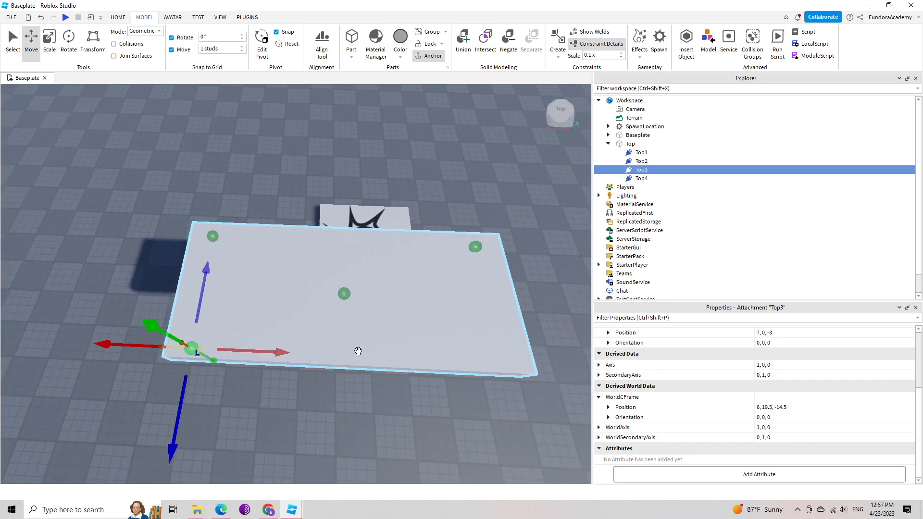
pyautogui.press('a')
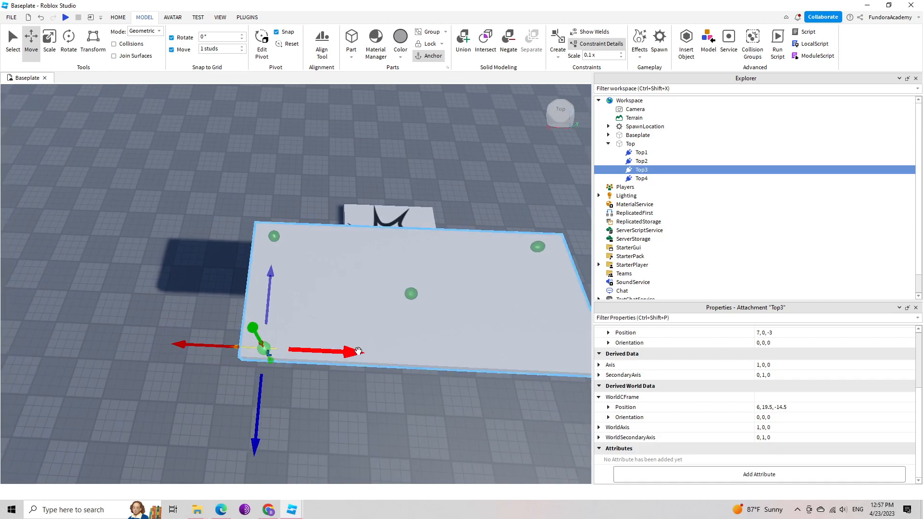
pyautogui.click(642, 179)
pyautogui.moveTo(501, 331); pyautogui.dragTo(501, 331, button='right')
pyautogui.moveTo(389, 330); pyautogui.dragTo(439, 374)
pyautogui.moveTo(443, 275); pyautogui.dragTo(541, 212)
pyautogui.moveTo(505, 258); pyautogui.dragTo(505, 258, button='right')
pyautogui.click(445, 220)
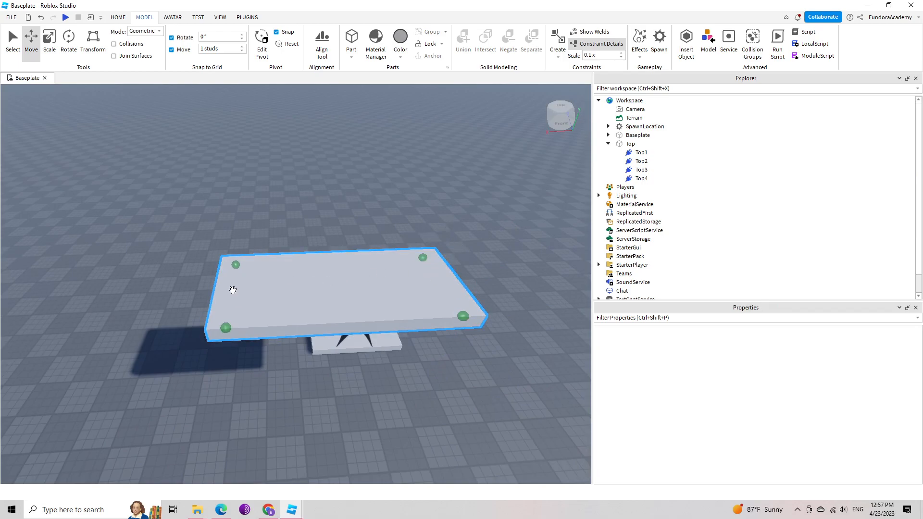
# Turn the Constraint Details display off and on again to compare how the attachments are shown on the slab.
pyautogui.moveTo(305, 299); pyautogui.dragTo(304, 299, button='right')
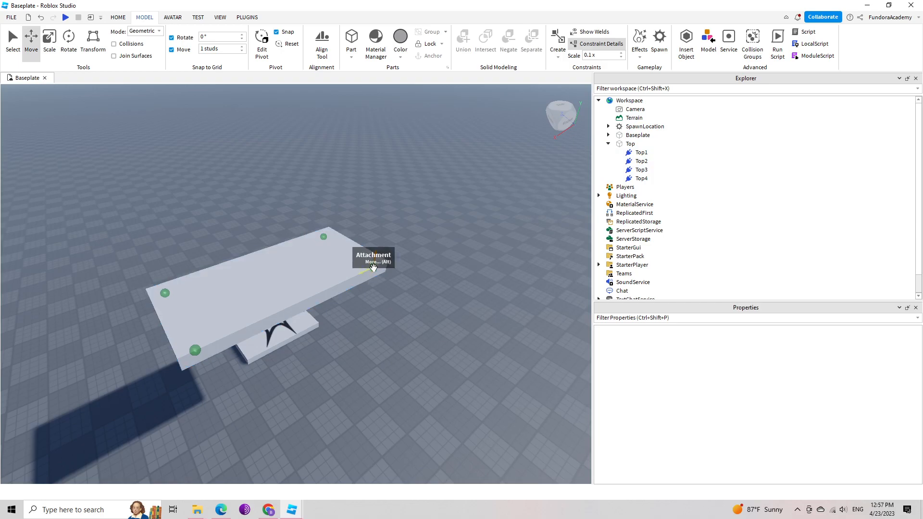
pyautogui.click(595, 55)
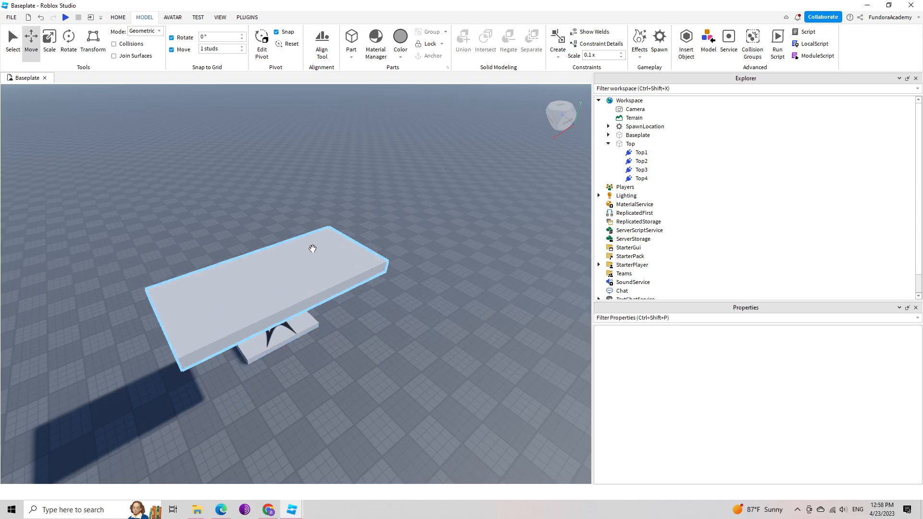
pyautogui.click(600, 44)
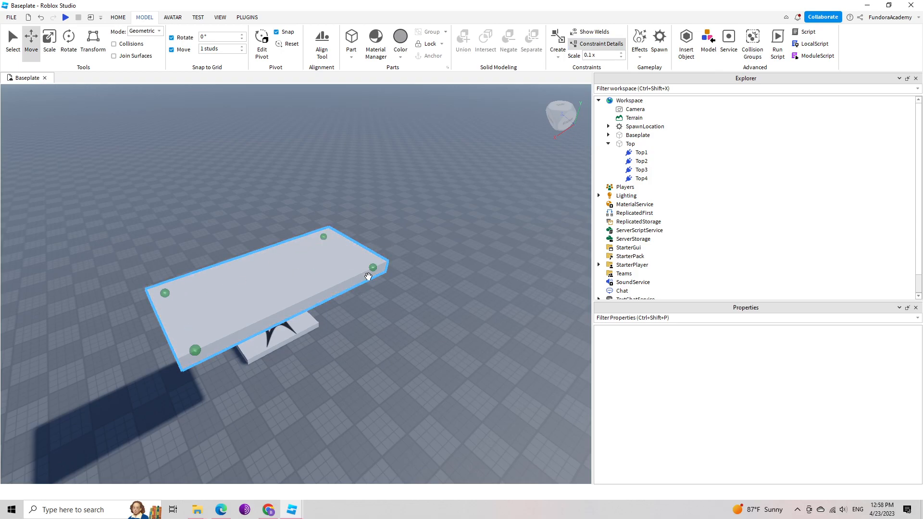
# Duplicate the Top part with its attachments and rename the copy as Bottom.
pyautogui.moveTo(426, 296); pyautogui.dragTo(426, 296, button='right')
pyautogui.press('a')
pyautogui.press('w')
pyautogui.press('d')
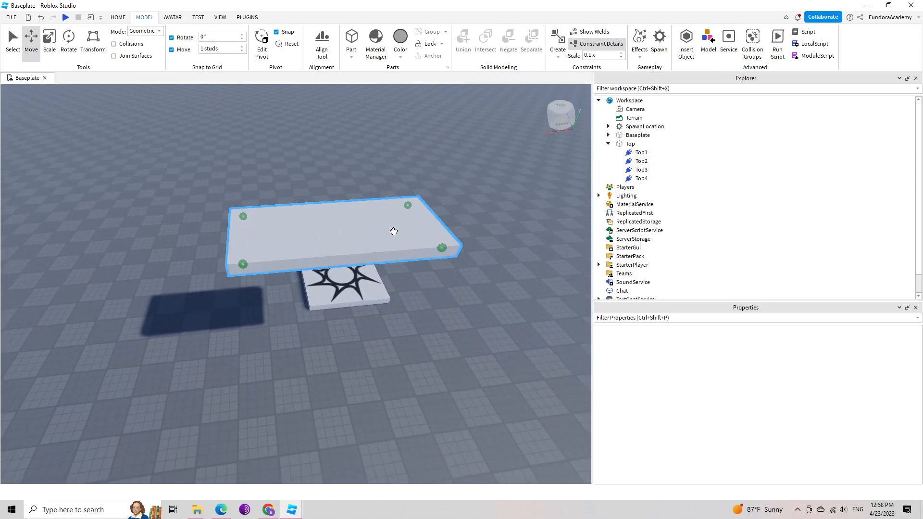
pyautogui.click(631, 144)
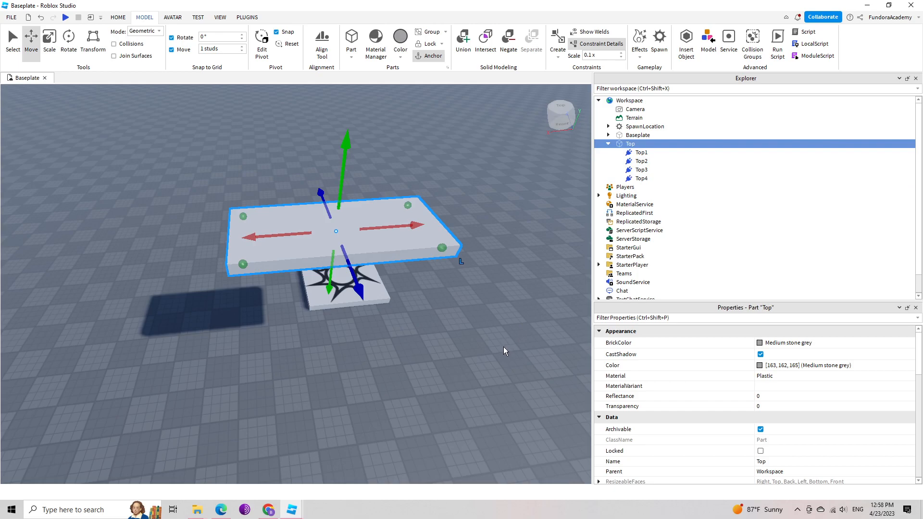
pyautogui.click(609, 143)
pyautogui.click(634, 137)
pyautogui.click(630, 143)
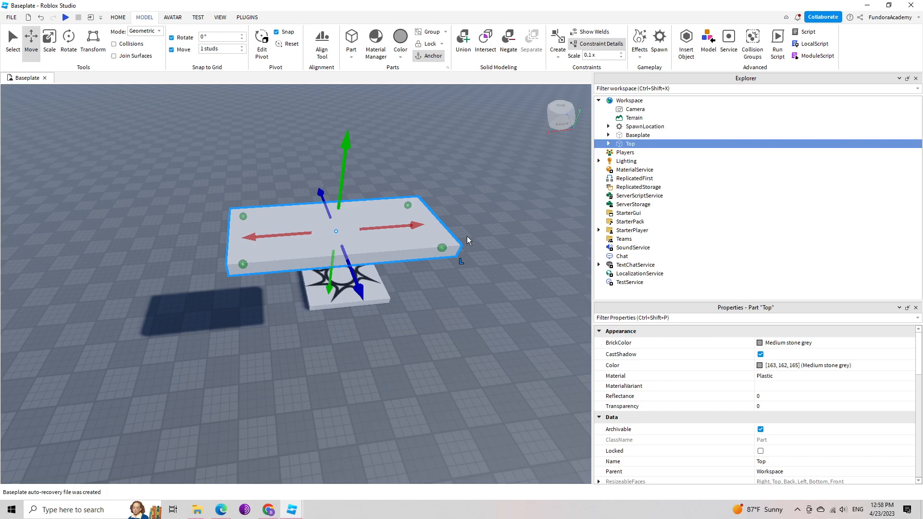
pyautogui.hotkey('ctrl', 'd')
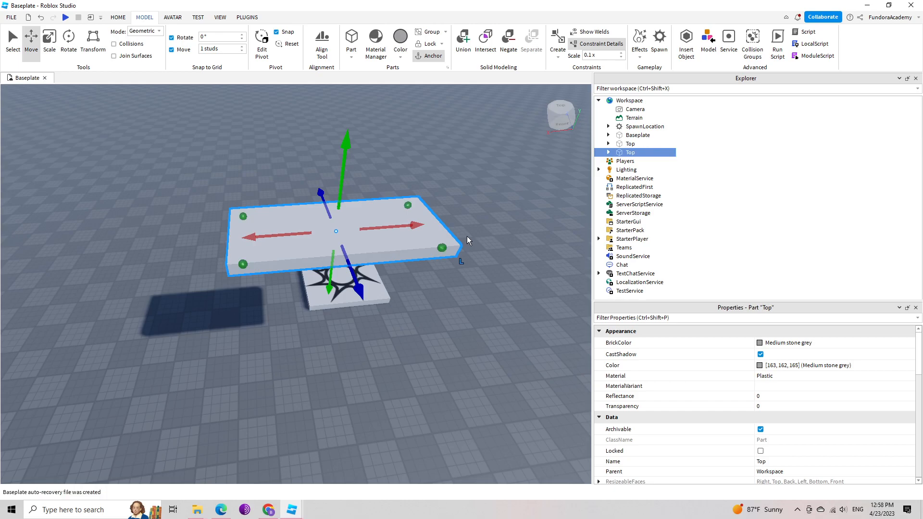
pyautogui.click(634, 154)
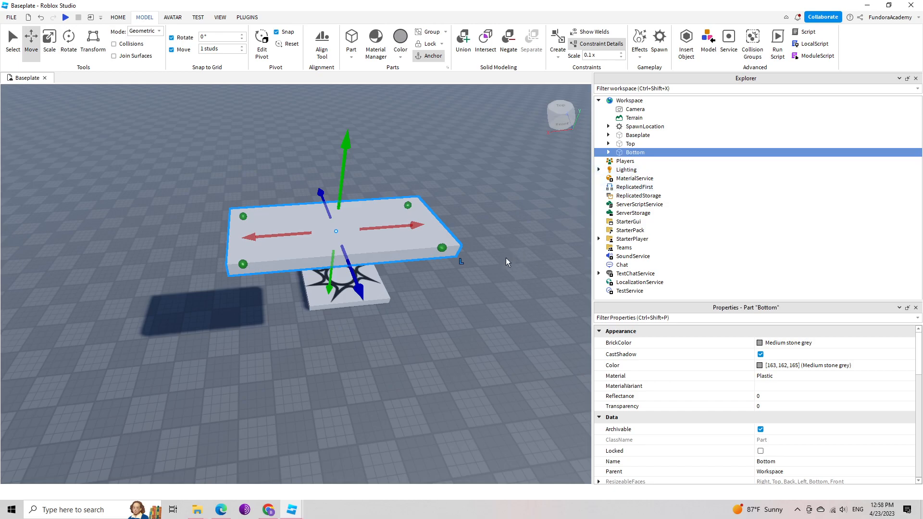
# Move the Bottom part straight down, well below the Top slab, to just above the spawn location.
pyautogui.moveTo(491, 242); pyautogui.dragTo(492, 242, button='right')
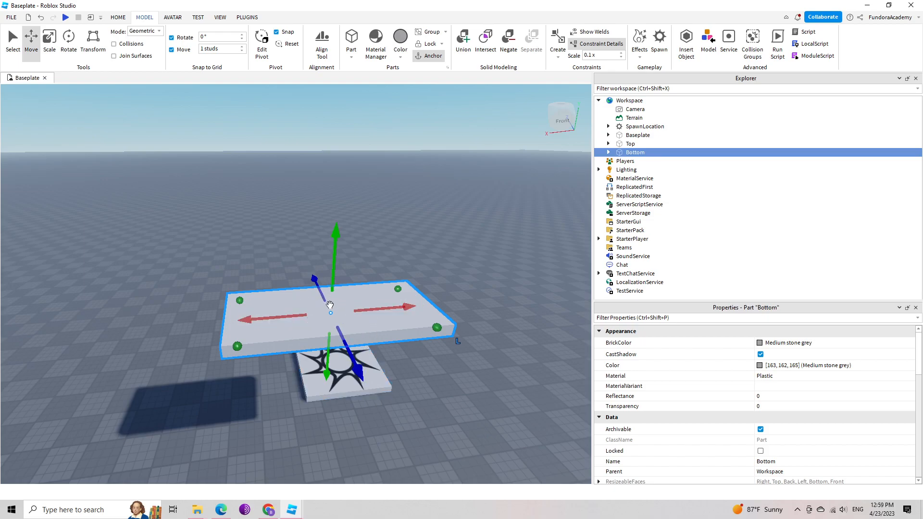
pyautogui.moveTo(435, 264); pyautogui.dragTo(436, 267, button='right')
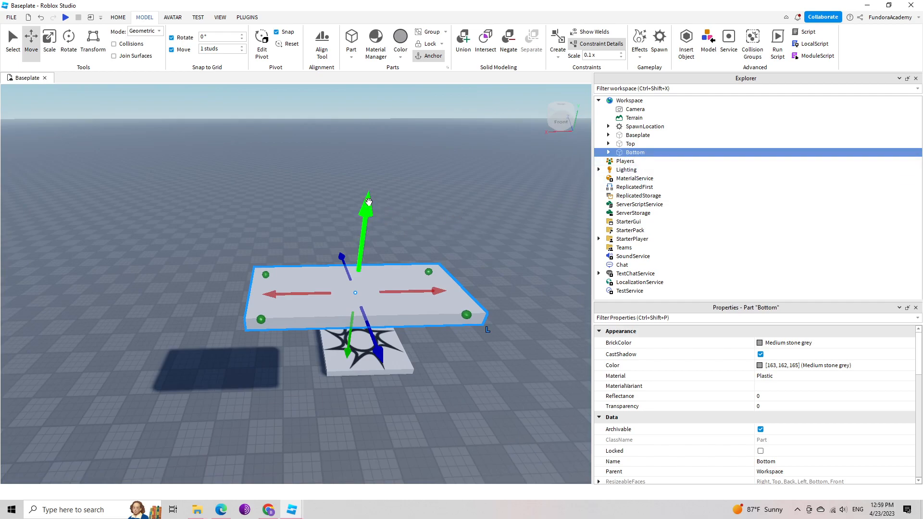
pyautogui.moveTo(364, 208); pyautogui.dragTo(360, 255)
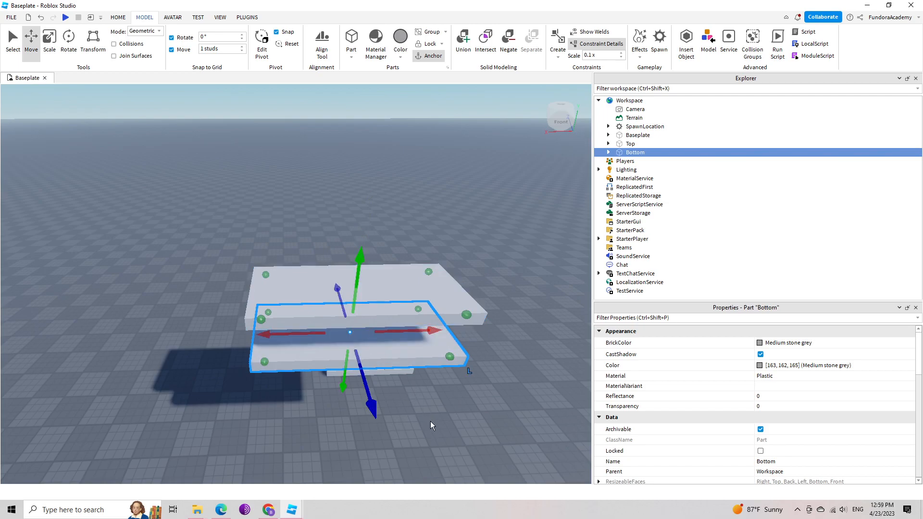
pyautogui.press('f')
pyautogui.scroll(5, 431, 421)
pyautogui.moveTo(429, 422); pyautogui.dragTo(431, 421, button='right')
pyautogui.scroll(-2, 431, 422)
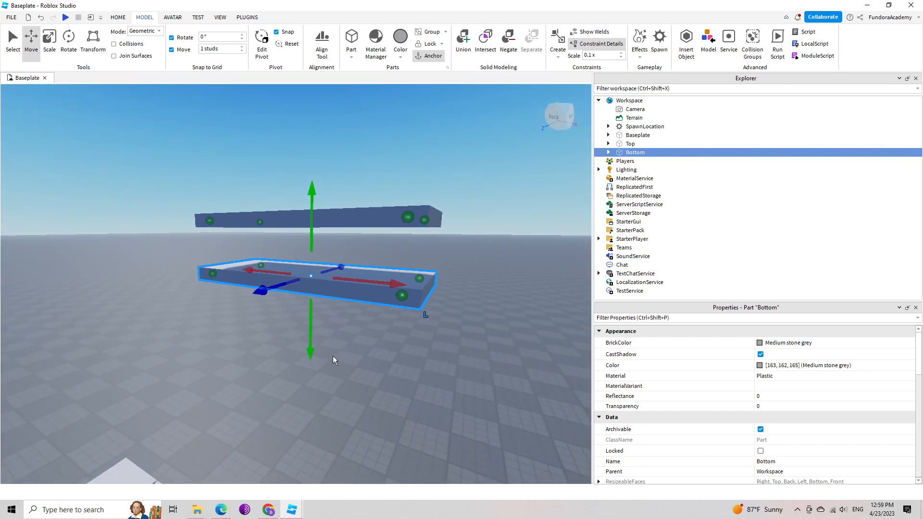
pyautogui.moveTo(310, 337); pyautogui.dragTo(316, 443)
pyautogui.moveTo(454, 440); pyautogui.dragTo(454, 440, button='right')
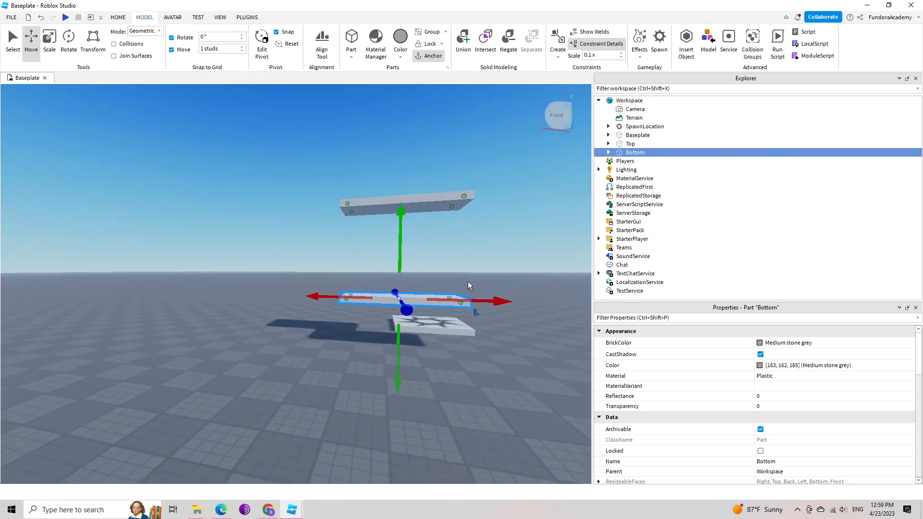
pyautogui.moveTo(492, 359); pyautogui.dragTo(492, 359, button='right')
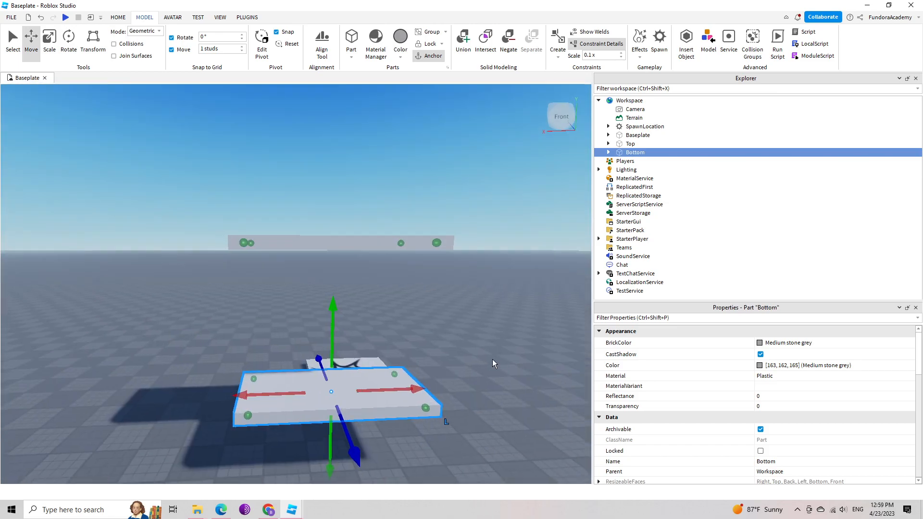
# Rename the Top1 attachment under the Bottom part as Bot1 and select the Top2 attachment below it.
pyautogui.click(608, 153)
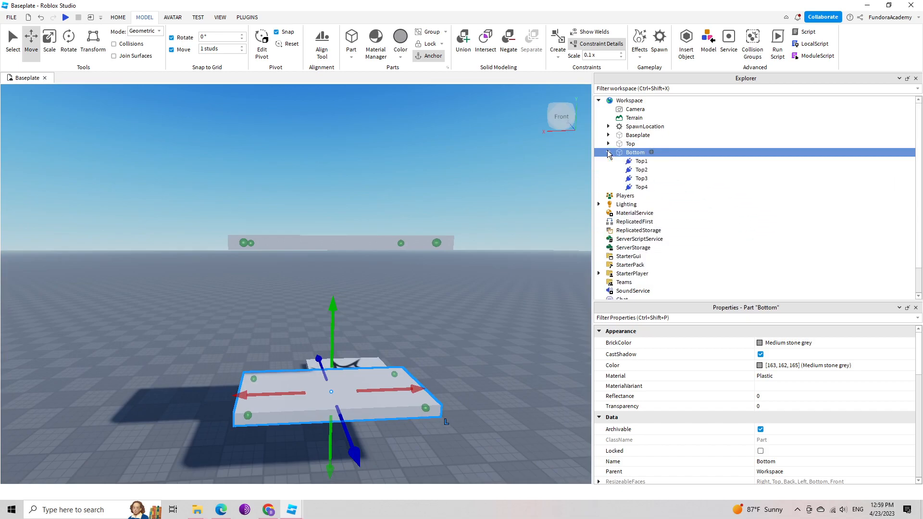
pyautogui.click(641, 162)
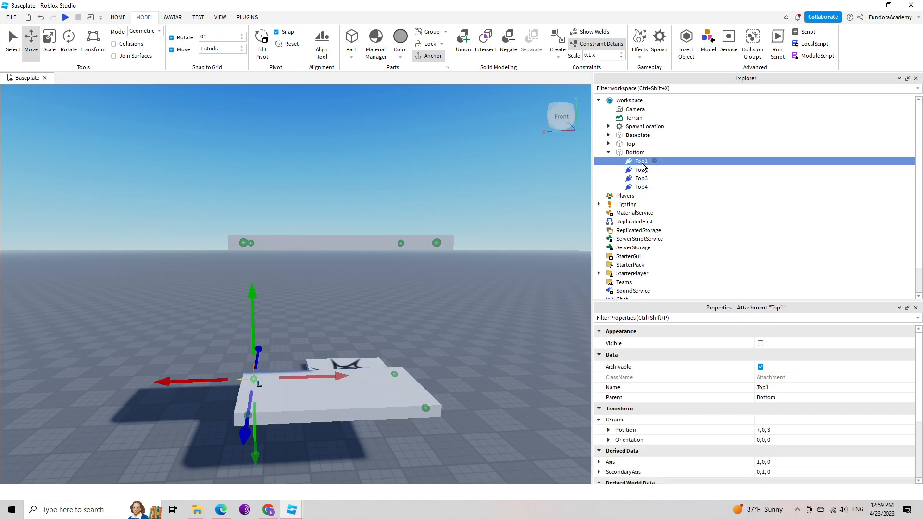
pyautogui.click(642, 164)
pyautogui.write('bo')
pyautogui.write('Bot')
pyautogui.press('Return')
pyautogui.click(641, 170)
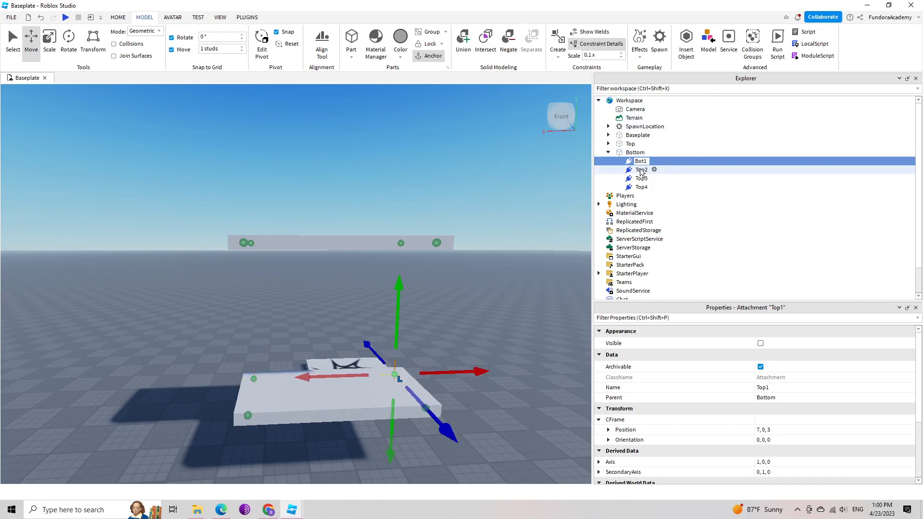
# Rename the Top2, Top3 and Top4 attachments under the Bottom part as Bot2, Bot3 and Bot4.
pyautogui.click(641, 172)
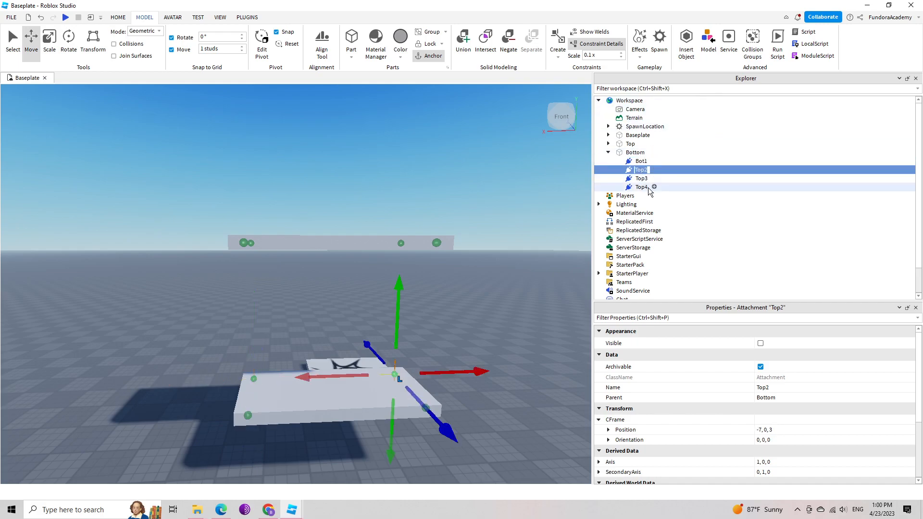
pyautogui.write('Bot2')
pyautogui.press('Return')
pyautogui.click(642, 180)
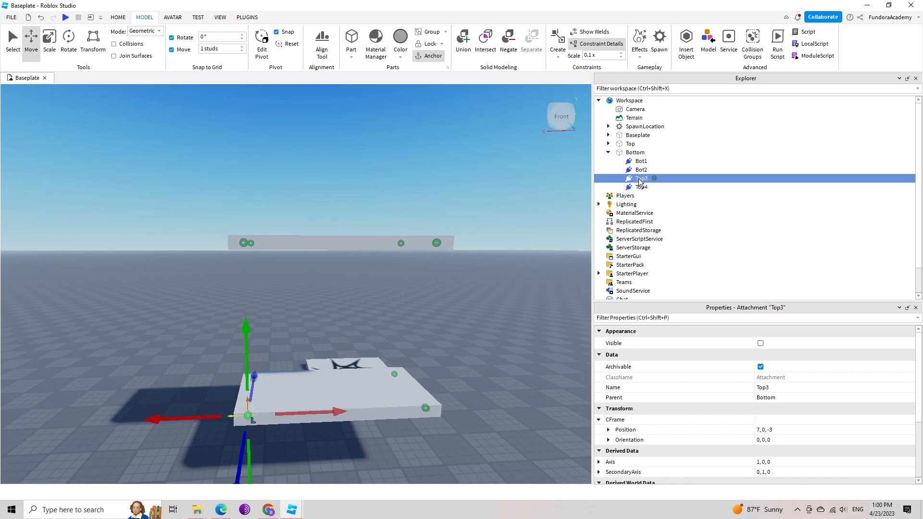
pyautogui.click(642, 181)
pyautogui.write('bot')
pyautogui.click(641, 187)
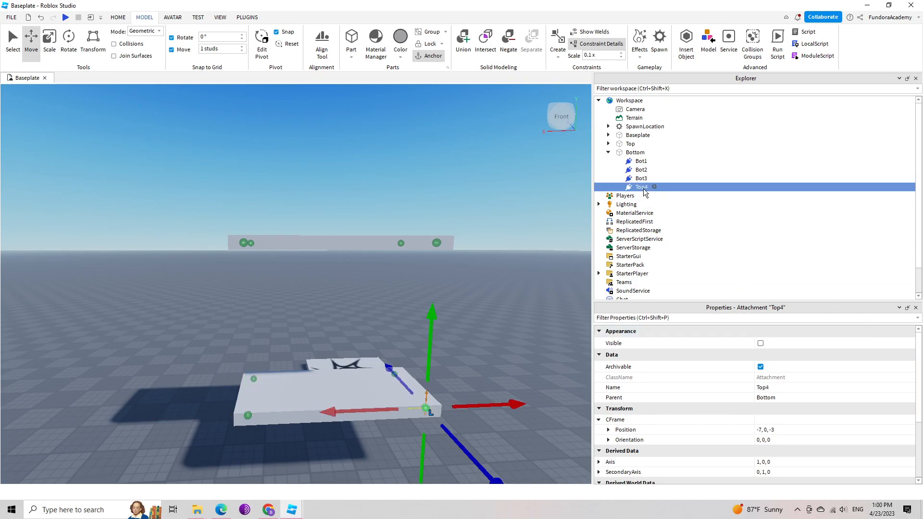
pyautogui.press('F2')
pyautogui.write('Bot')
pyautogui.press('Return')
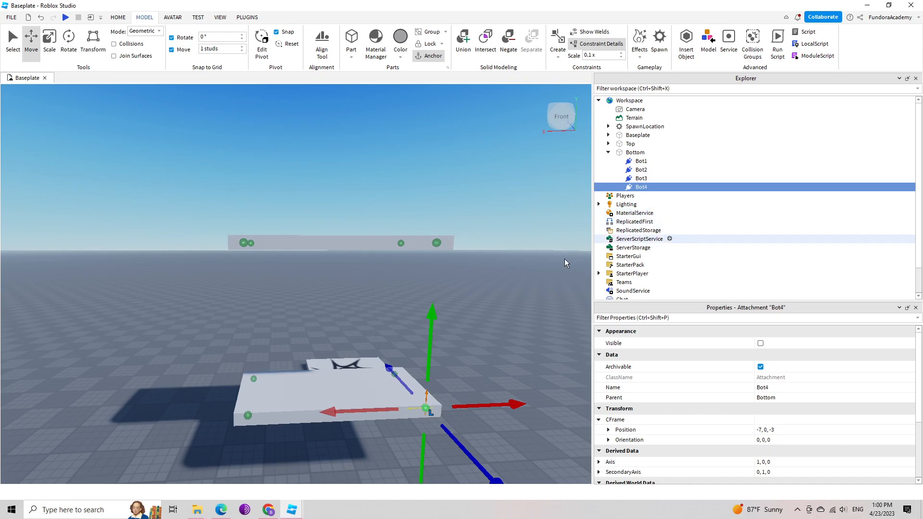
# Expand the Top part to list its attachments and insert a RopeConstraint into it.
pyautogui.click(609, 144)
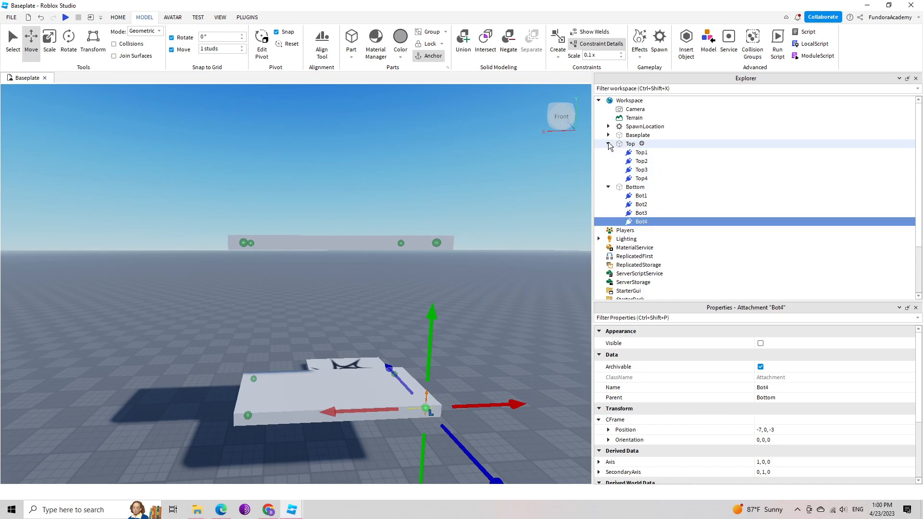
pyautogui.scroll(-4, 487, 281)
pyautogui.moveTo(487, 281)
pyautogui.mouseDown(button='right')
pyautogui.moveTo(487, 290)
pyautogui.moveTo(485, 275)
pyautogui.mouseUp(button='right')
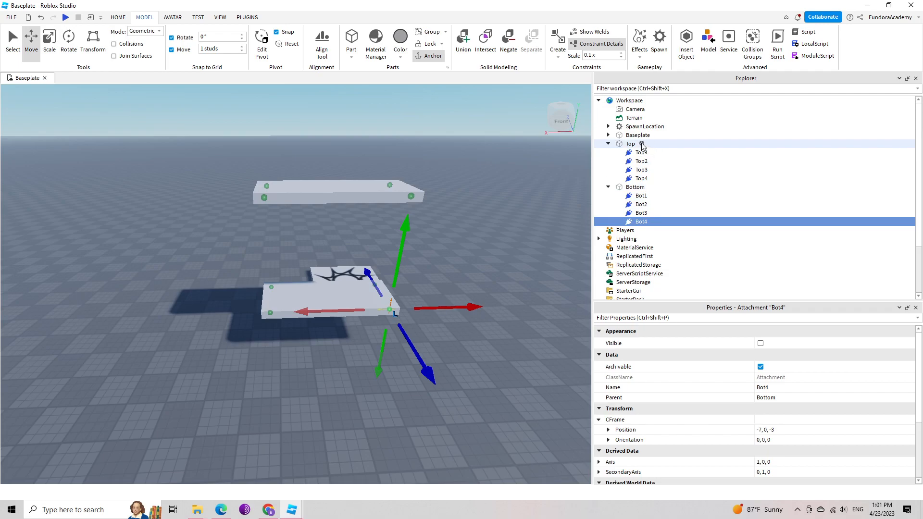
pyautogui.click(644, 147)
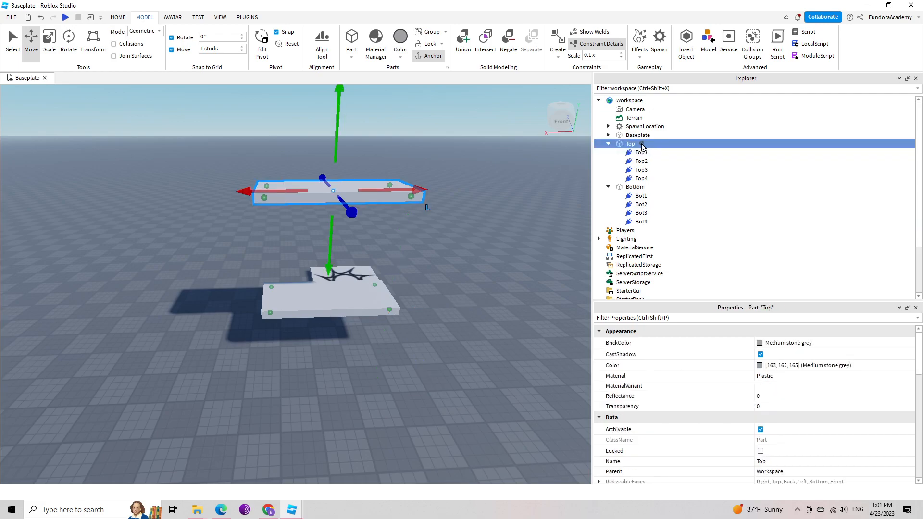
pyautogui.click(642, 145)
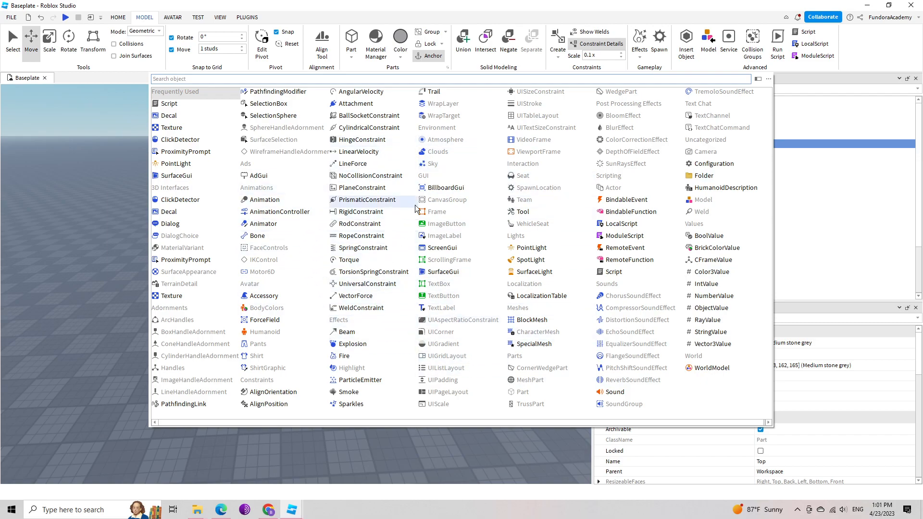
pyautogui.click(168, 78)
pyautogui.write('rop')
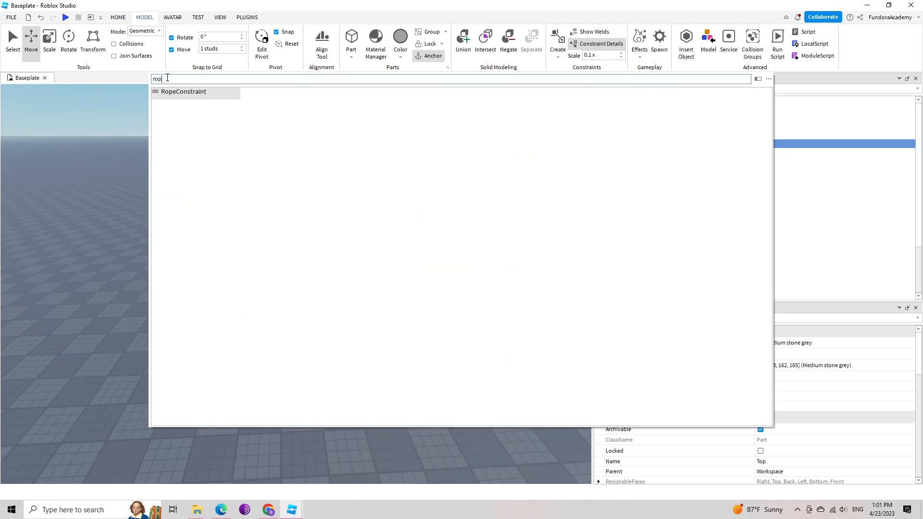
pyautogui.click(192, 95)
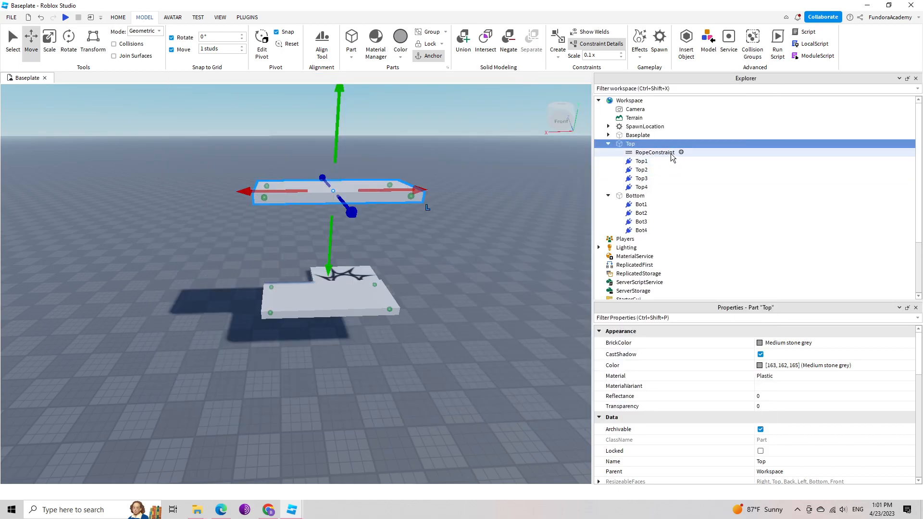
# Rename the new RopeConstraint under the Top part as Rope1.
pyautogui.moveTo(426, 244); pyautogui.dragTo(426, 245, button='right')
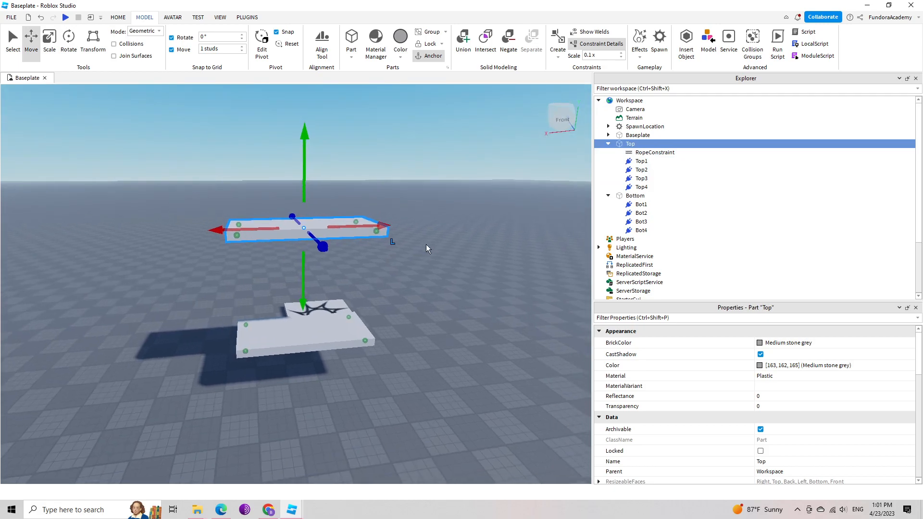
pyautogui.click(666, 153)
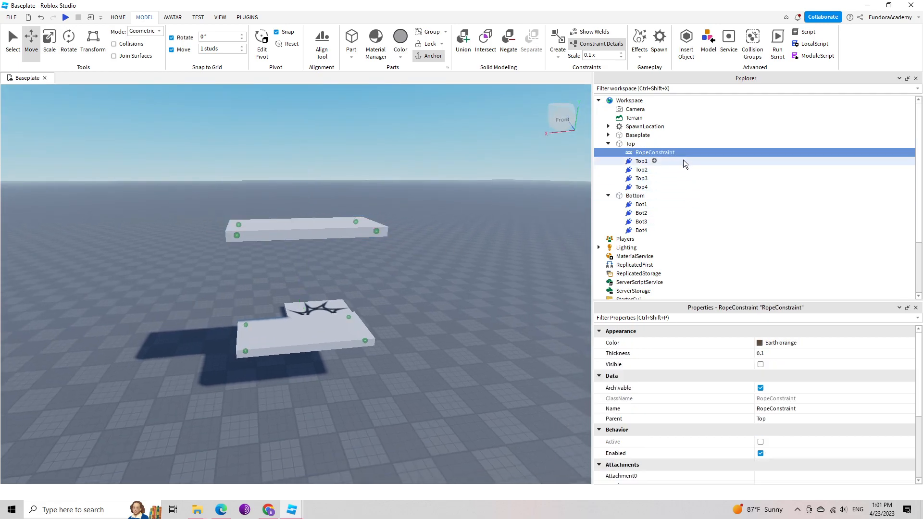
pyautogui.click(658, 152)
pyautogui.moveTo(659, 152); pyautogui.dragTo(649, 152)
pyautogui.press('BackSpace')
pyautogui.write('1')
pyautogui.press('Return')
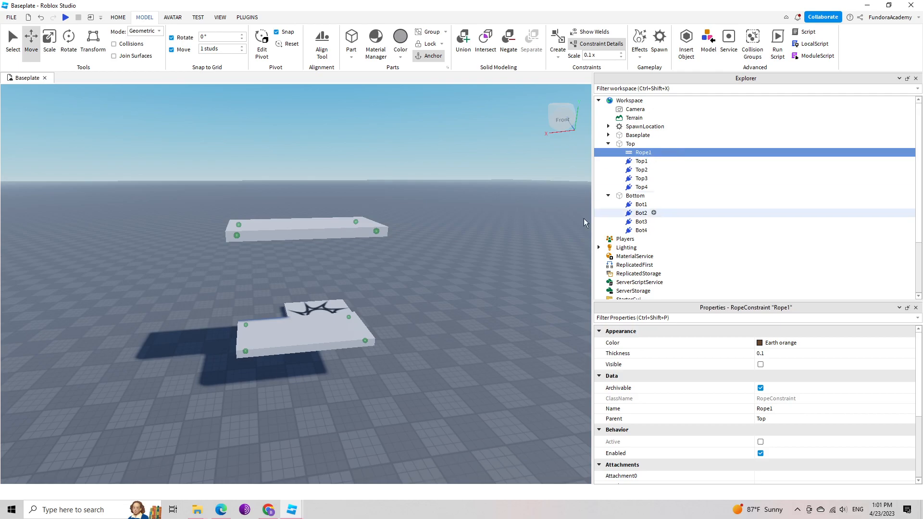
# Duplicate the Rope1 constraint three times within the Top part.
pyautogui.moveTo(434, 296); pyautogui.dragTo(434, 297, button='right')
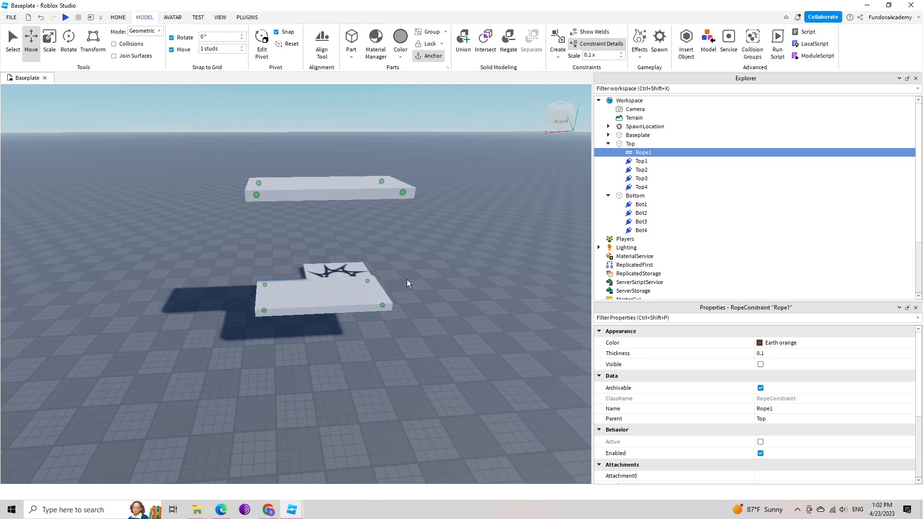
pyautogui.click(630, 144)
pyautogui.click(644, 153)
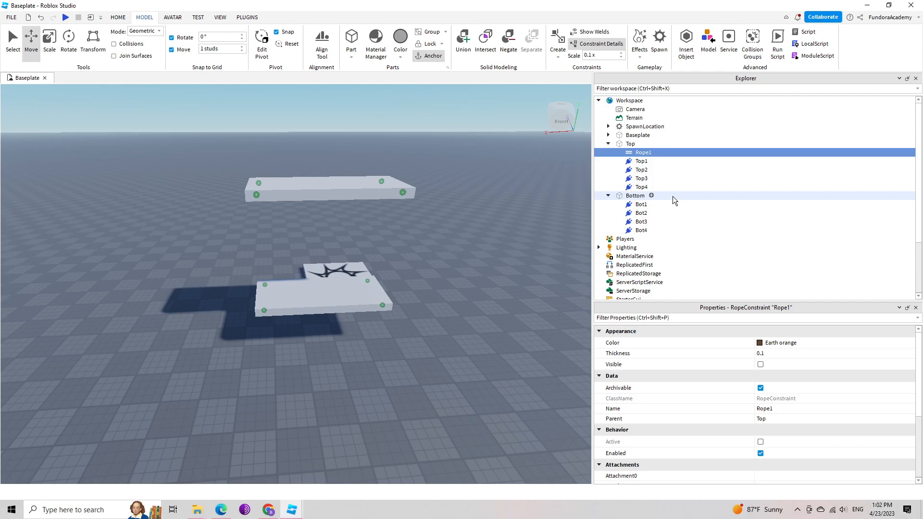
pyautogui.hotkey('ctrl', 'd')
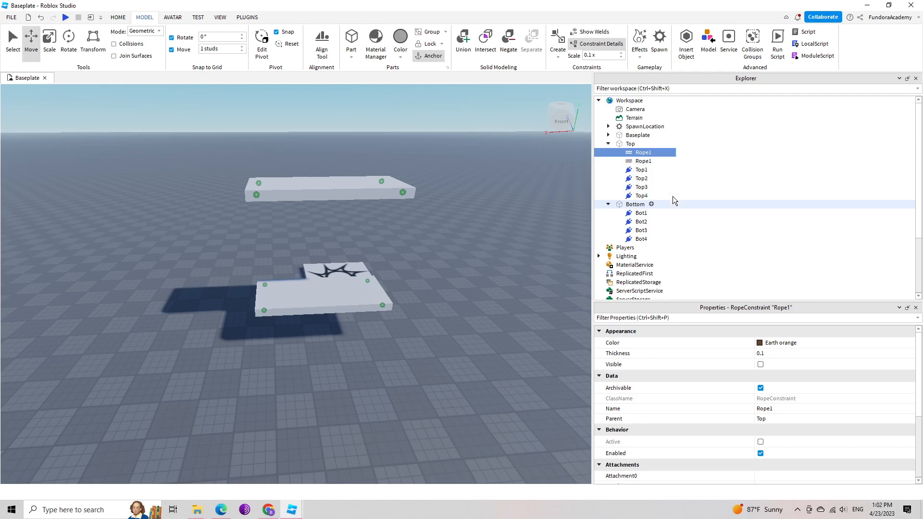
pyautogui.hotkey('ctrl', 'd')
pyautogui.hotkey('ctrl', 'd')
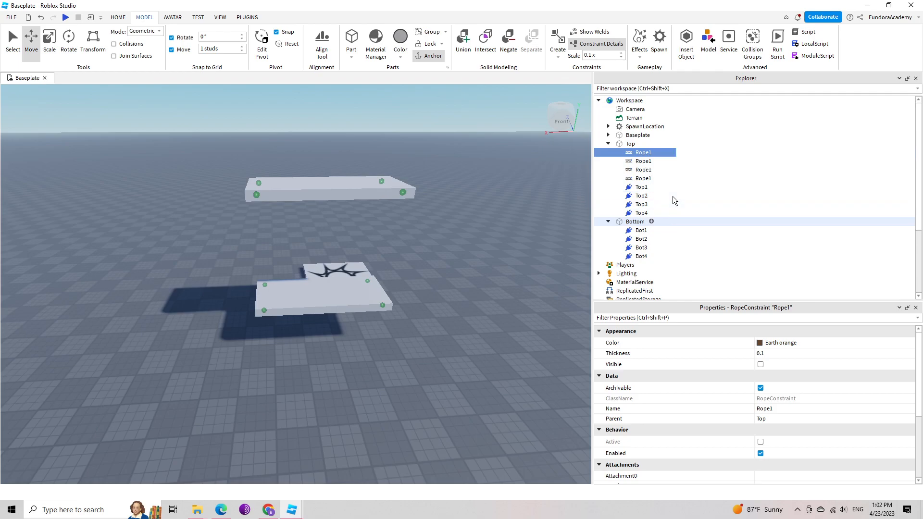
# Rename the three rope copies under the Top part as Rope2, Rope3 and Rope4.
pyautogui.click(647, 161)
pyautogui.click(653, 162)
pyautogui.press('BackSpace')
pyautogui.write('2')
pyautogui.press('Return')
pyautogui.click(644, 171)
pyautogui.click(652, 171)
pyautogui.press('BackSpace')
pyautogui.write('3')
pyautogui.press('Return')
pyautogui.click(644, 178)
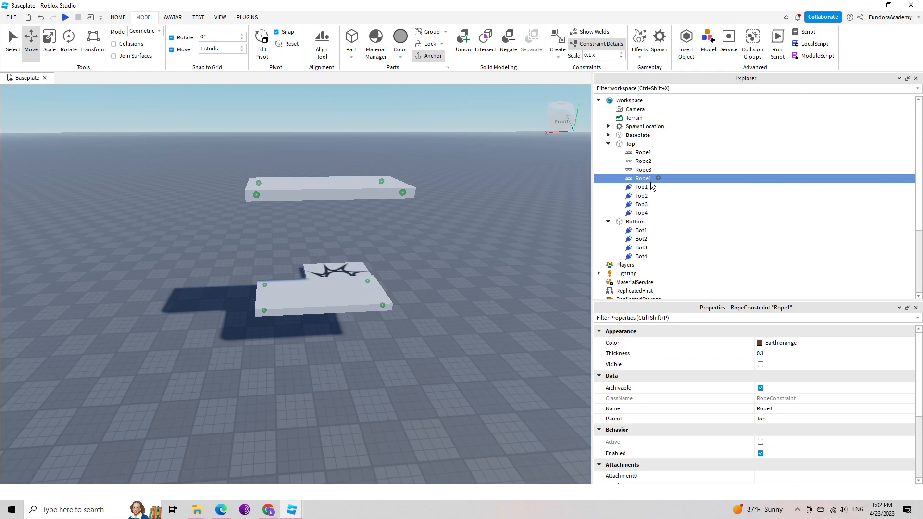
pyautogui.click(653, 179)
pyautogui.press('BackSpace')
pyautogui.write('4')
pyautogui.press('Return')
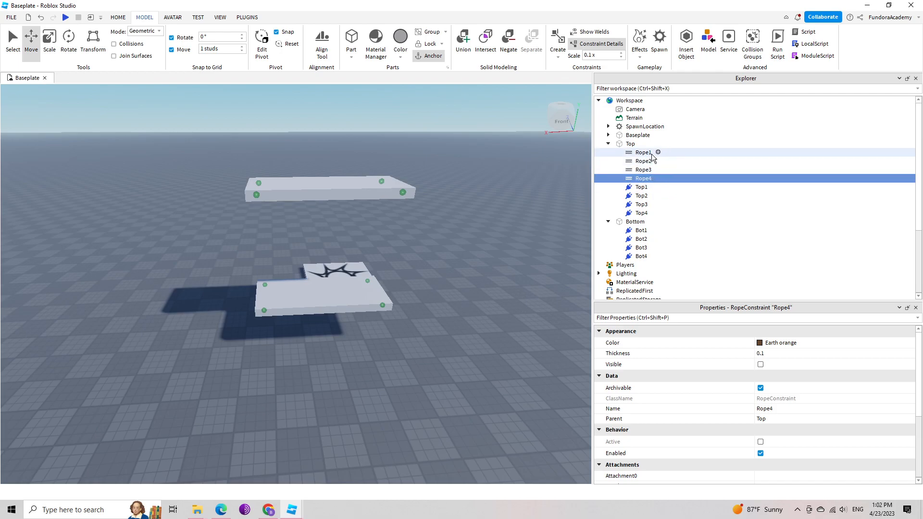
# Connect Rope1 by setting its Attachment0 to Top1 and its Attachment1 to Bot1.
pyautogui.click(648, 153)
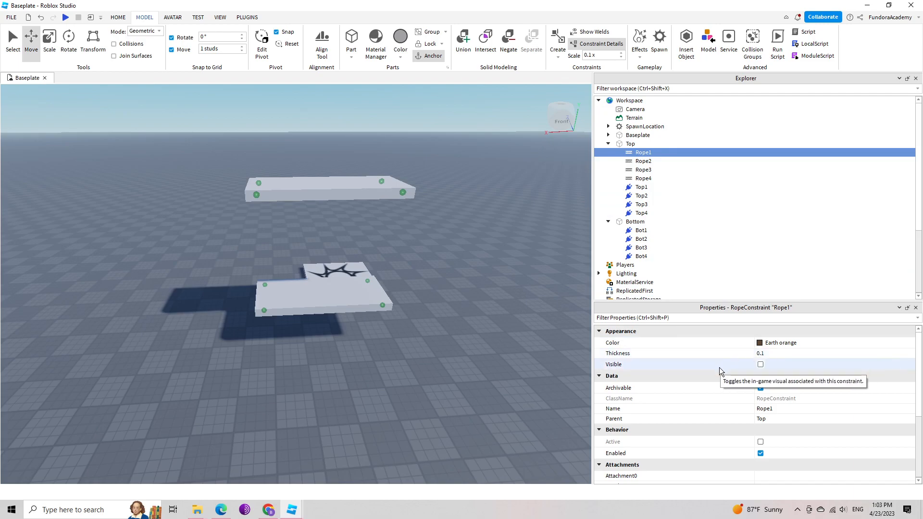
pyautogui.scroll(-3, 719, 367)
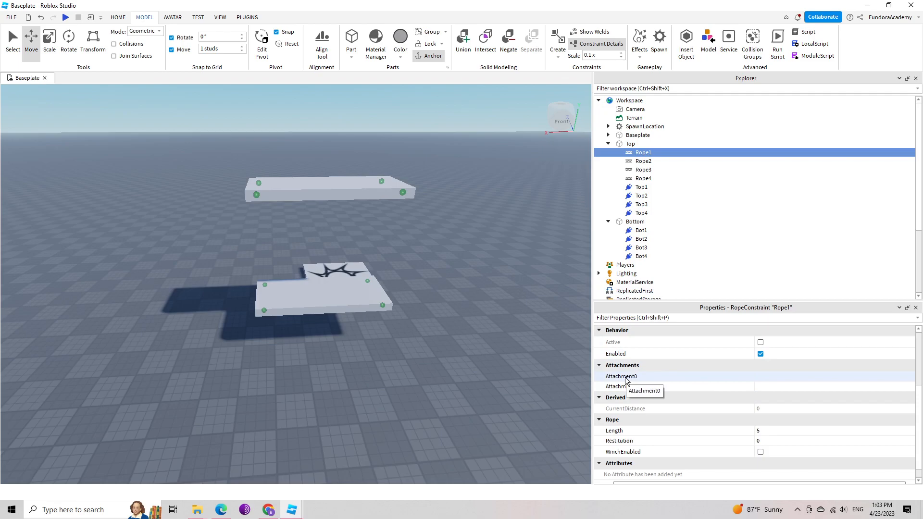
pyautogui.click(743, 378)
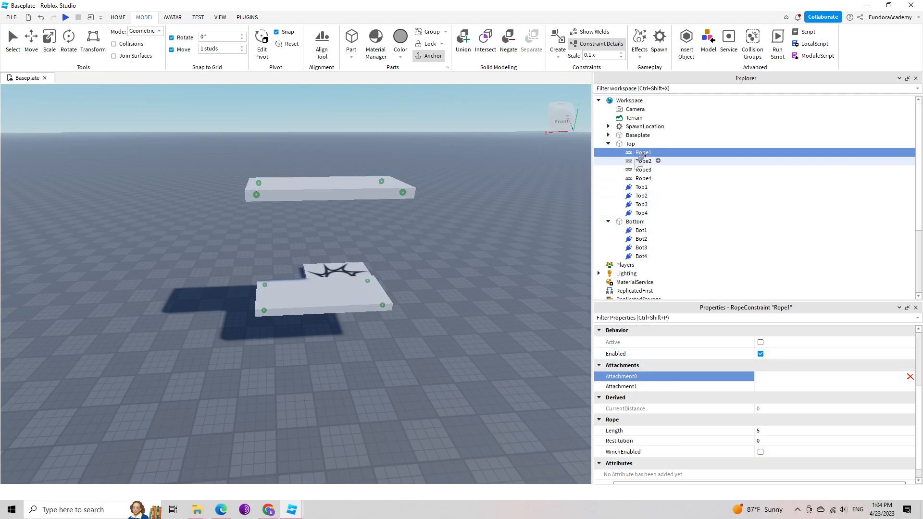
pyautogui.click(643, 188)
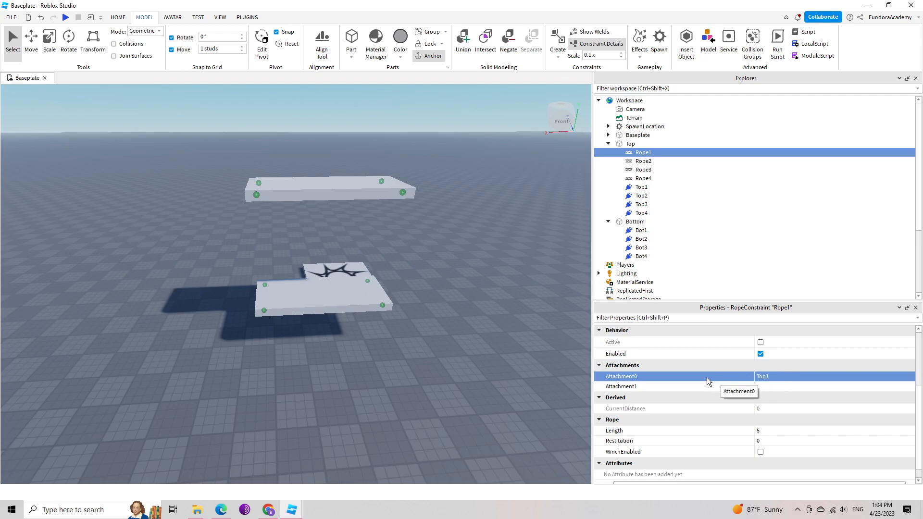
pyautogui.click(651, 388)
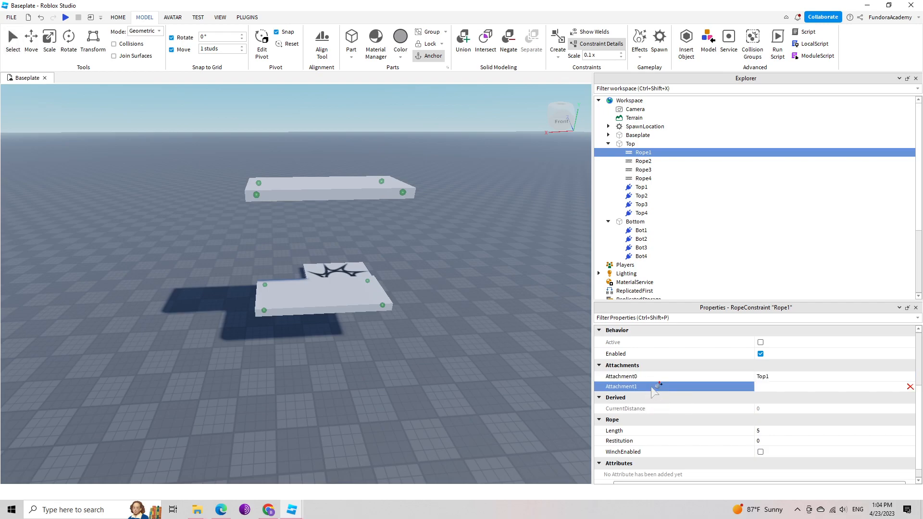
pyautogui.click(645, 230)
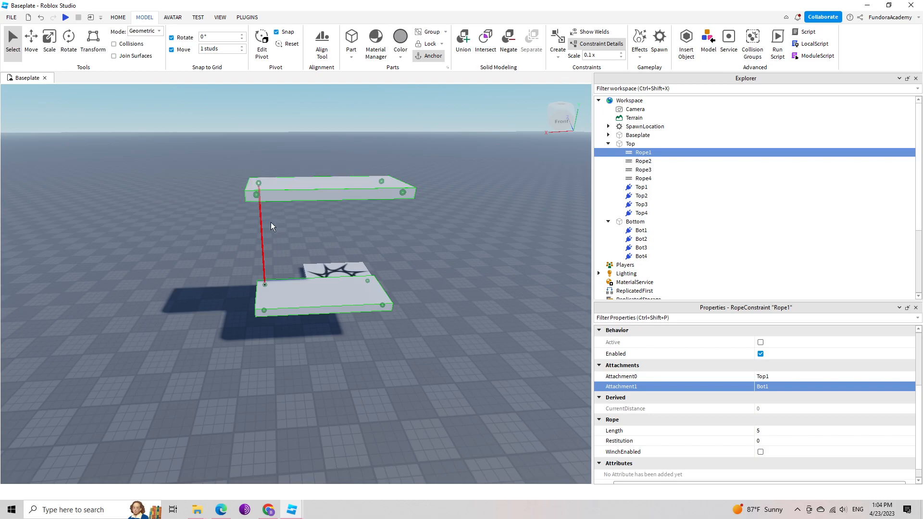
# Examine Rope1 between the two slabs from several angles, both selected and deselected, and review its attachment properties.
pyautogui.press('a')
pyautogui.moveTo(276, 227); pyautogui.dragTo(275, 227, button='right')
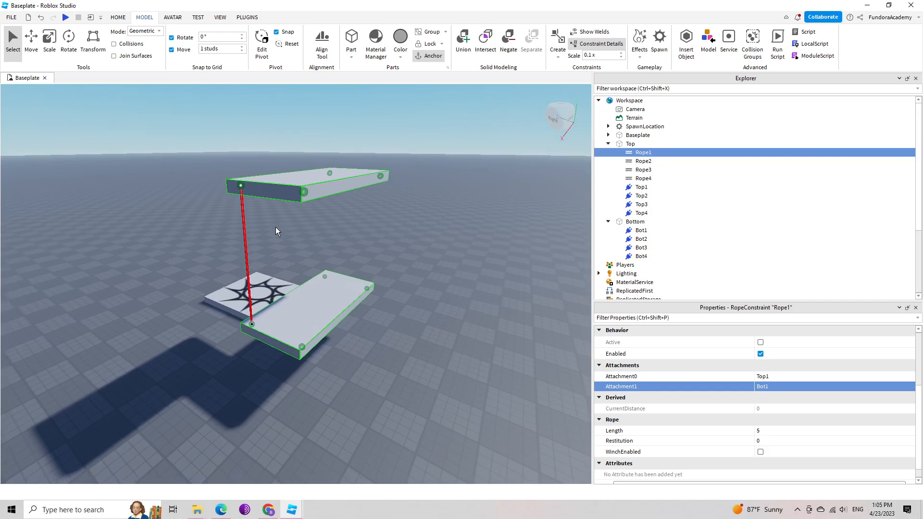
pyautogui.click(272, 227)
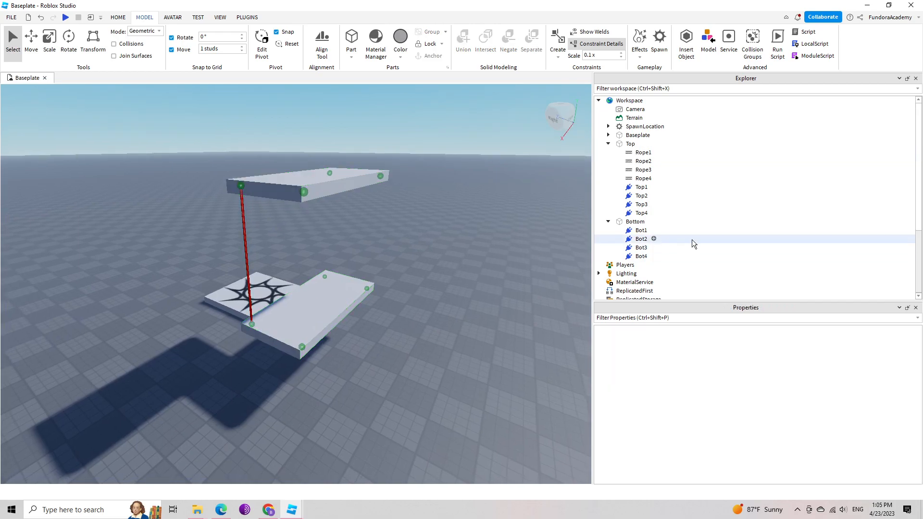
pyautogui.moveTo(316, 217); pyautogui.dragTo(316, 217, button='right')
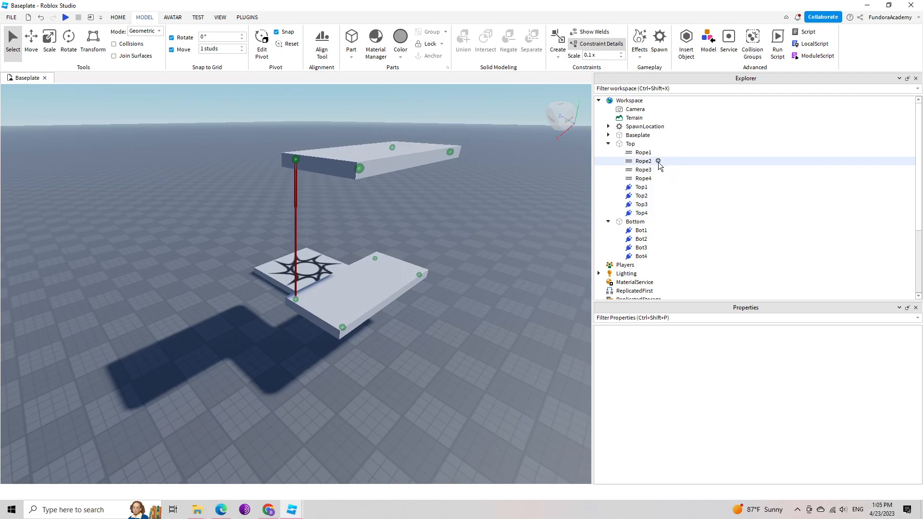
pyautogui.click(644, 153)
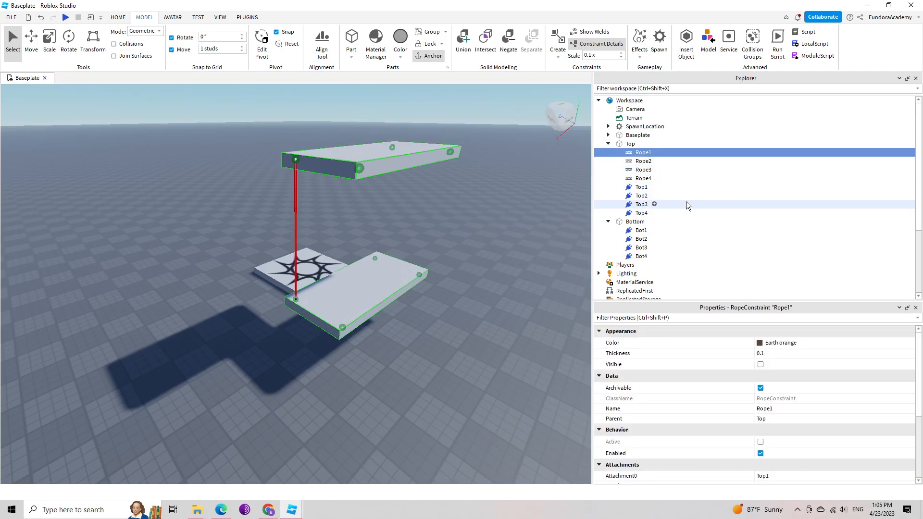
pyautogui.click(468, 232)
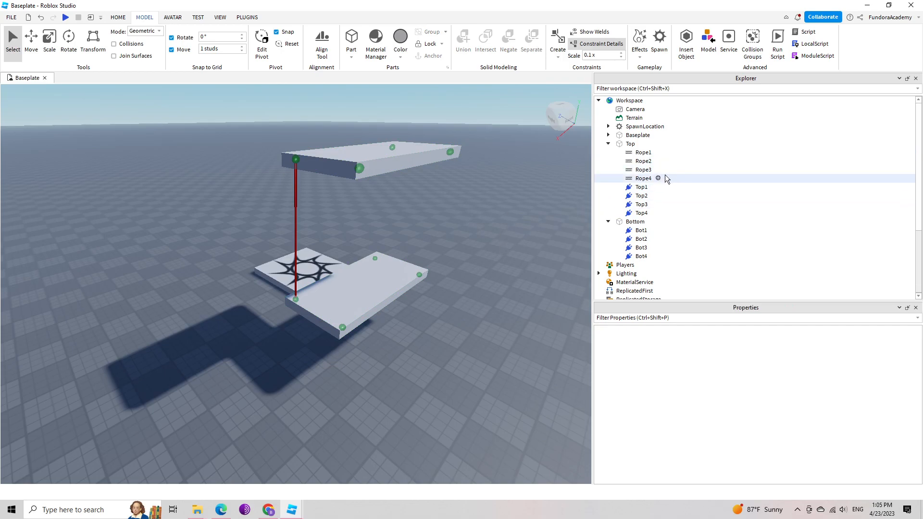
pyautogui.click(644, 153)
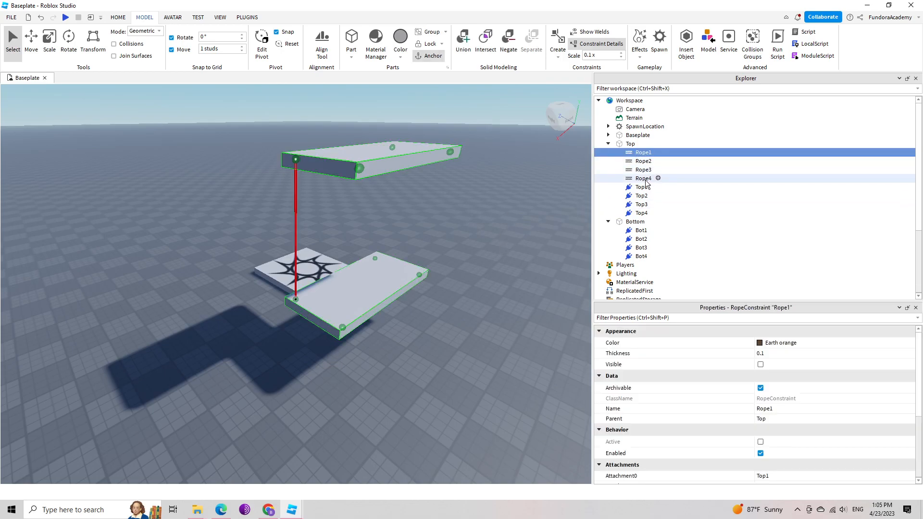
pyautogui.moveTo(498, 250); pyautogui.dragTo(496, 249, button='right')
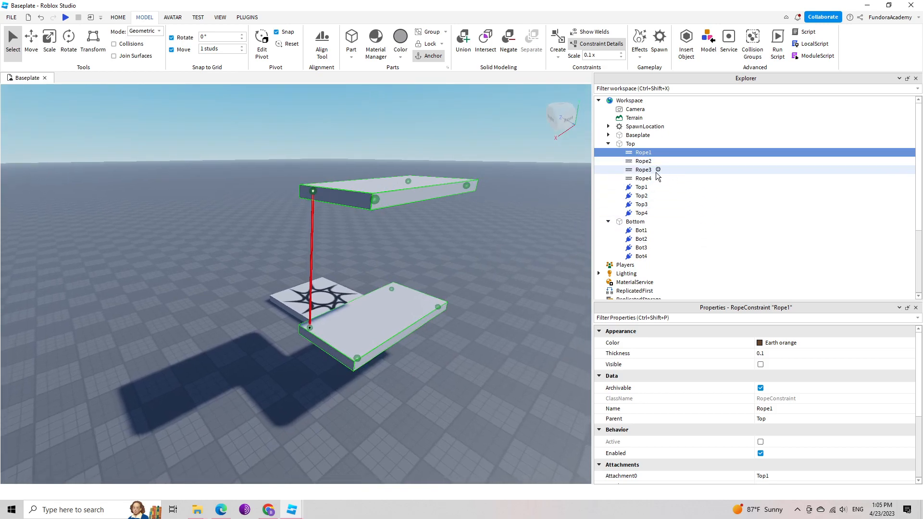
pyautogui.scroll(-3, 786, 437)
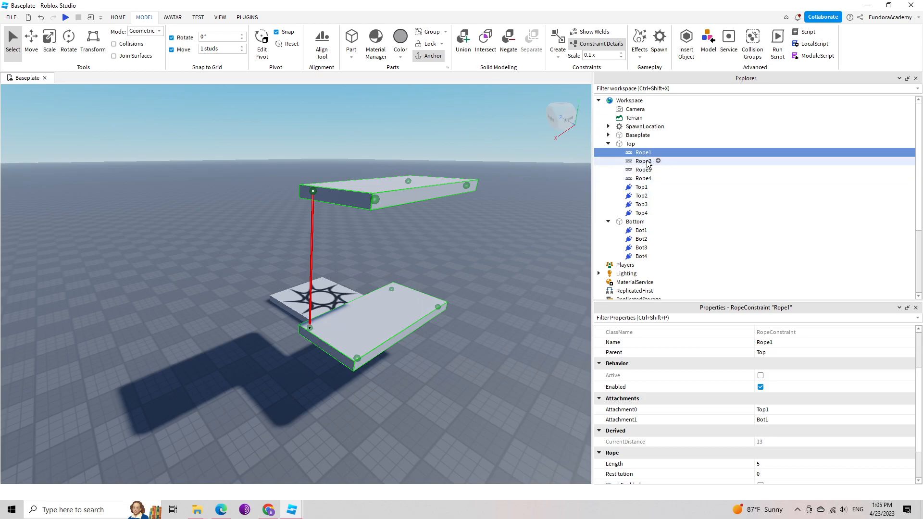
pyautogui.moveTo(500, 257); pyautogui.dragTo(494, 252, button='right')
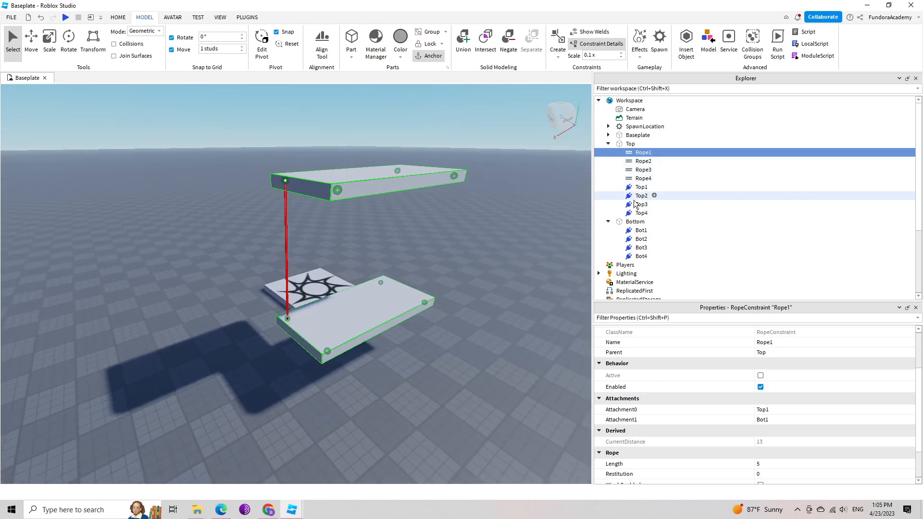
# Connect Rope2 by setting its Attachment0 to Top2 and its Attachment1 to Bot2.
pyautogui.click(643, 162)
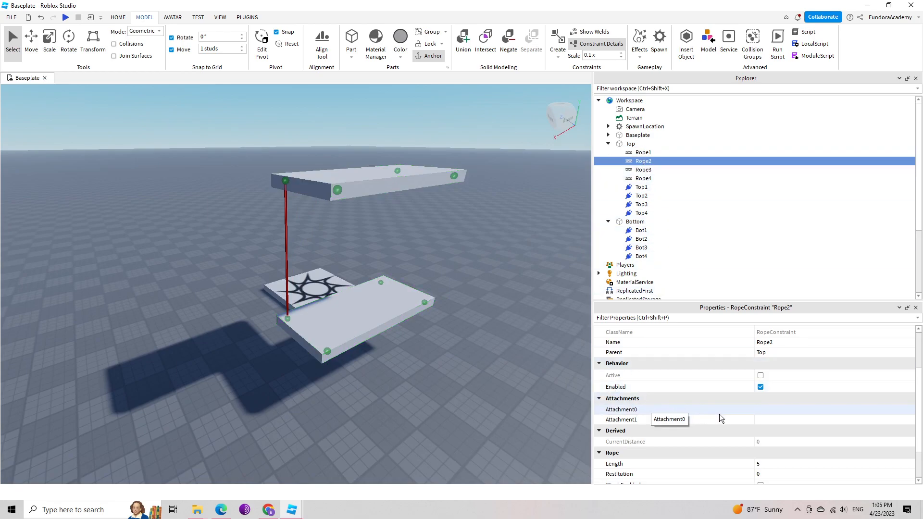
pyautogui.click(765, 409)
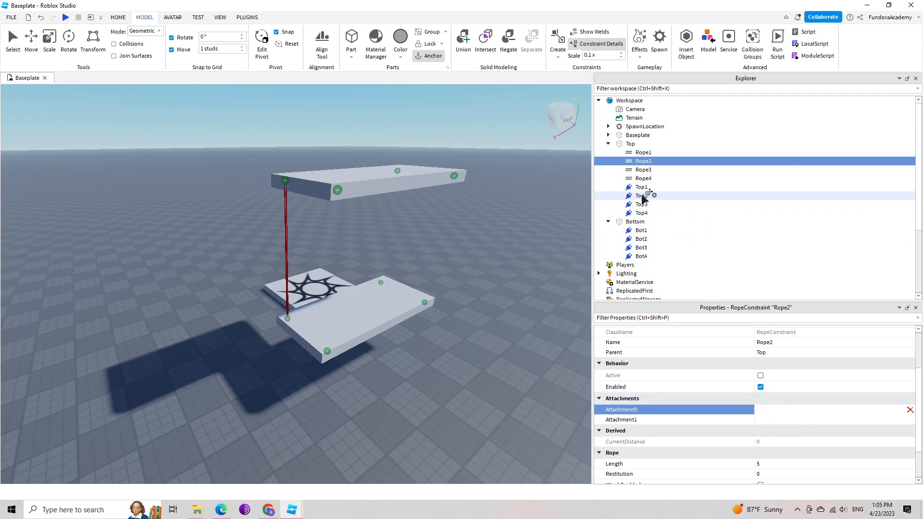
pyautogui.click(644, 196)
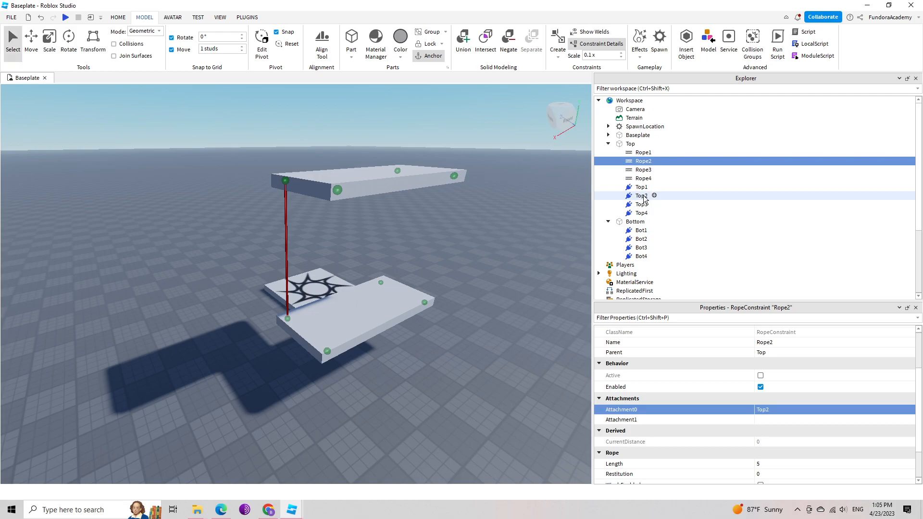
pyautogui.click(767, 421)
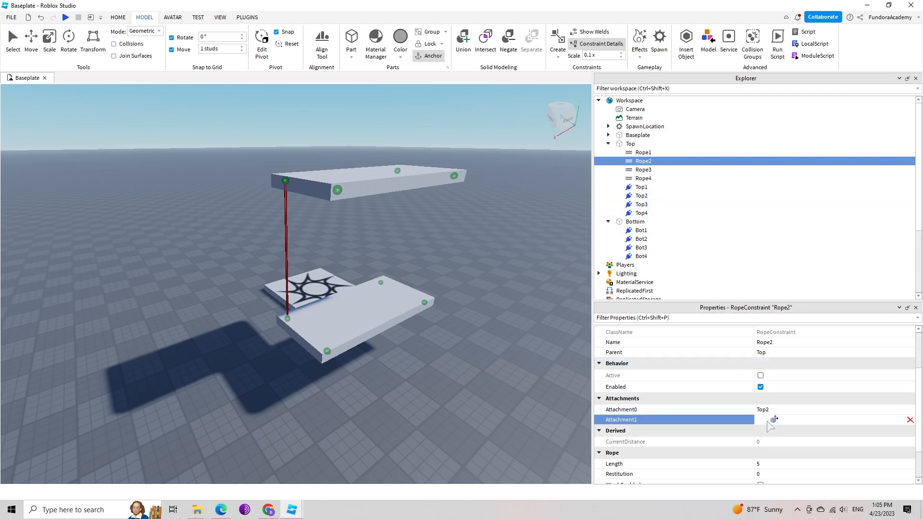
pyautogui.click(642, 239)
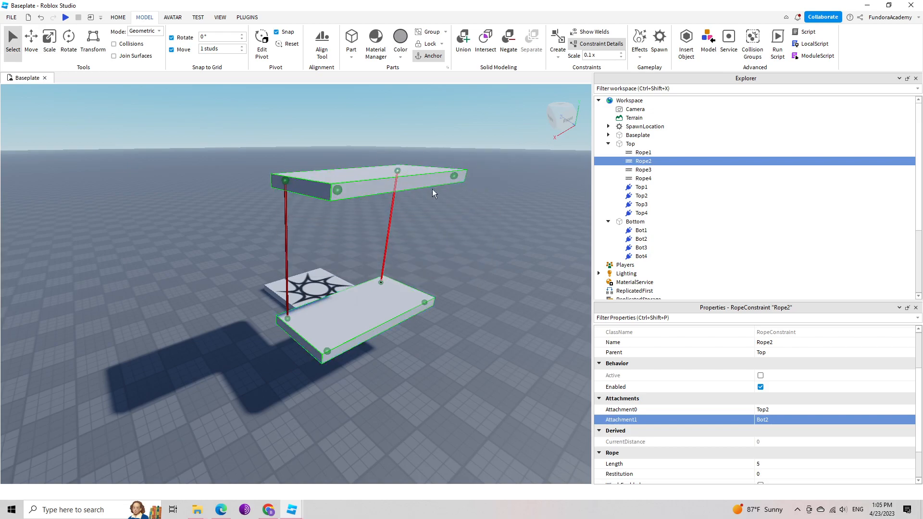
# Connect Rope3 by setting its Attachment0 to Top3 and its Attachment1 to Bot3.
pyautogui.click(644, 171)
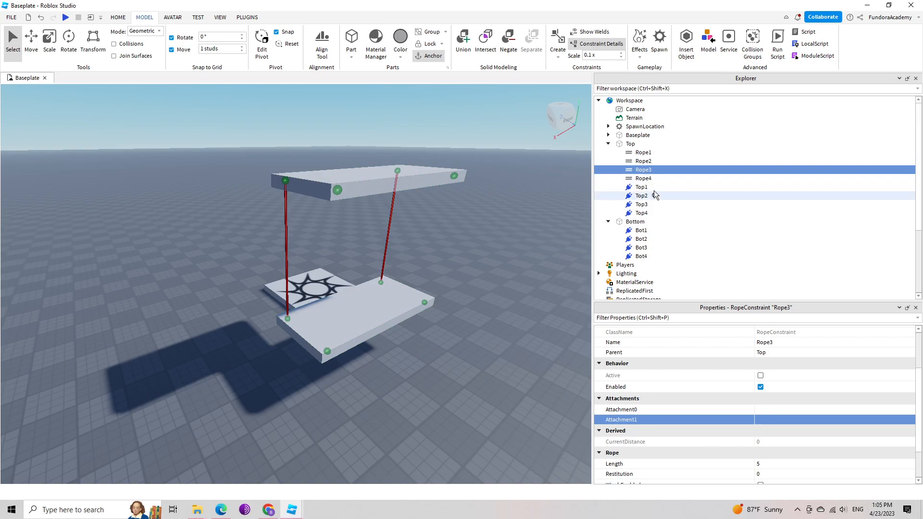
pyautogui.click(725, 410)
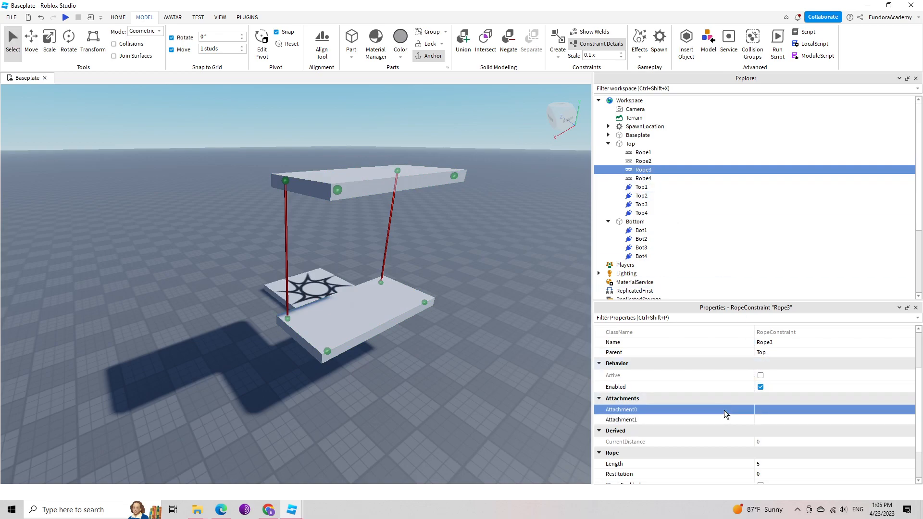
pyautogui.click(772, 408)
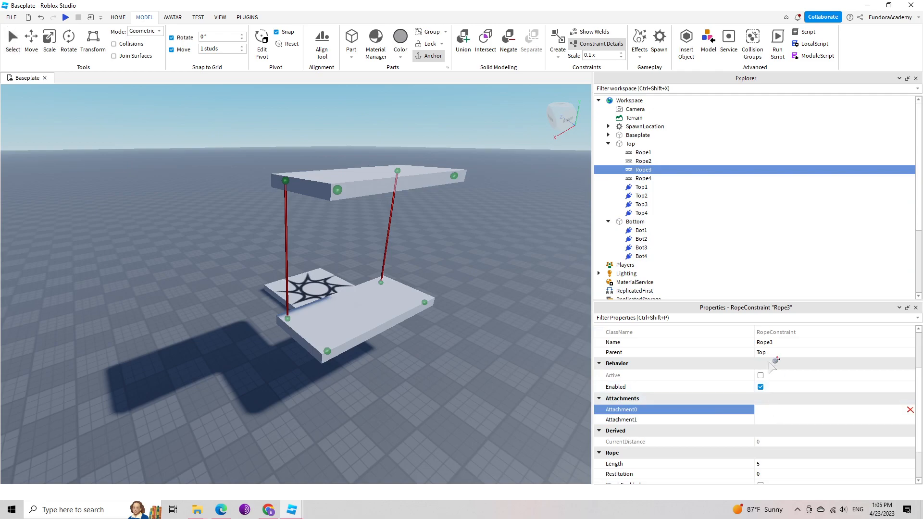
pyautogui.click(643, 205)
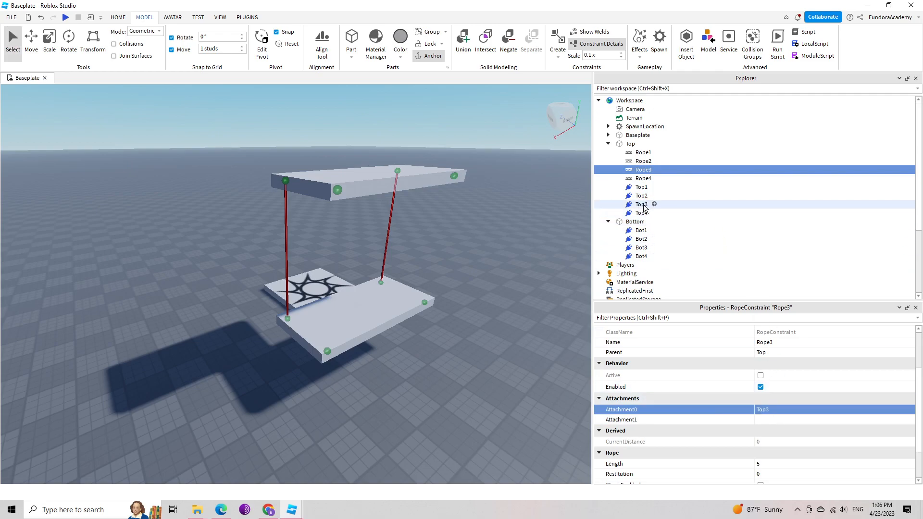
pyautogui.click(762, 422)
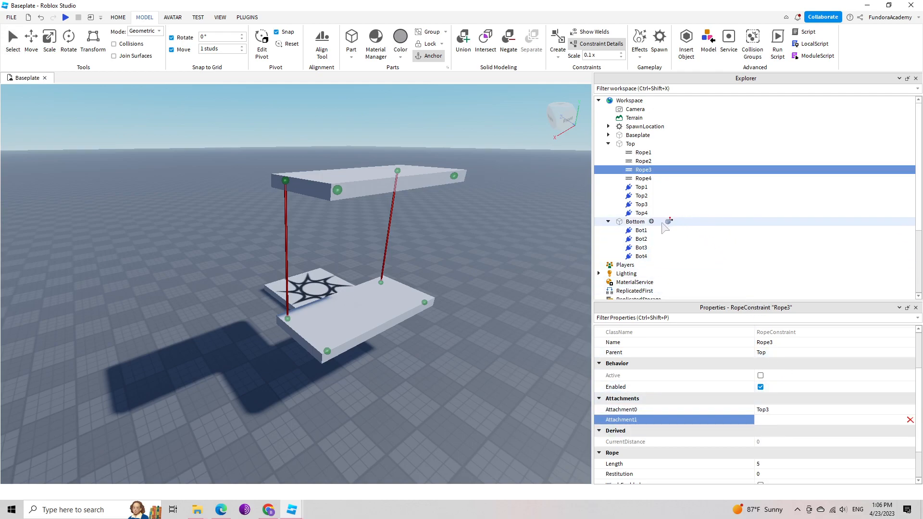
pyautogui.click(644, 248)
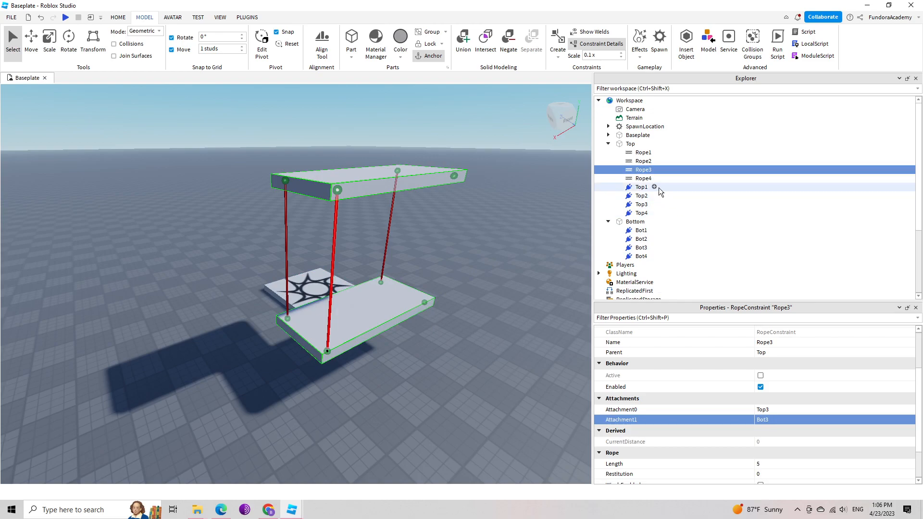
# Connect Rope4 by setting its Attachment0 to Top4 and its Attachment1 to Bot4.
pyautogui.click(643, 178)
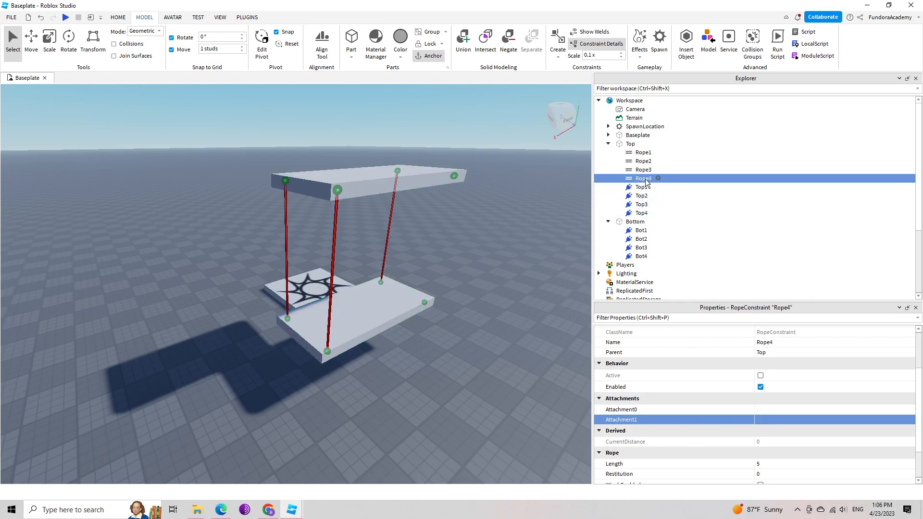
pyautogui.click(774, 412)
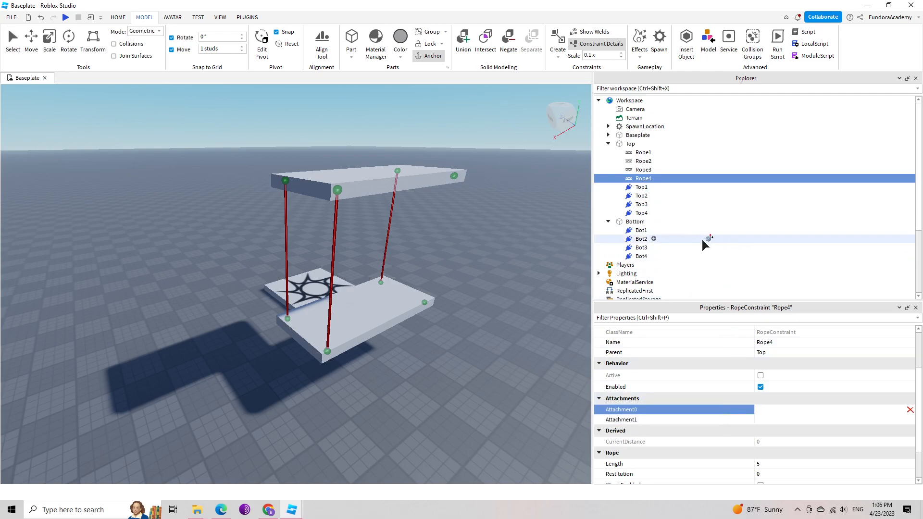
pyautogui.click(641, 213)
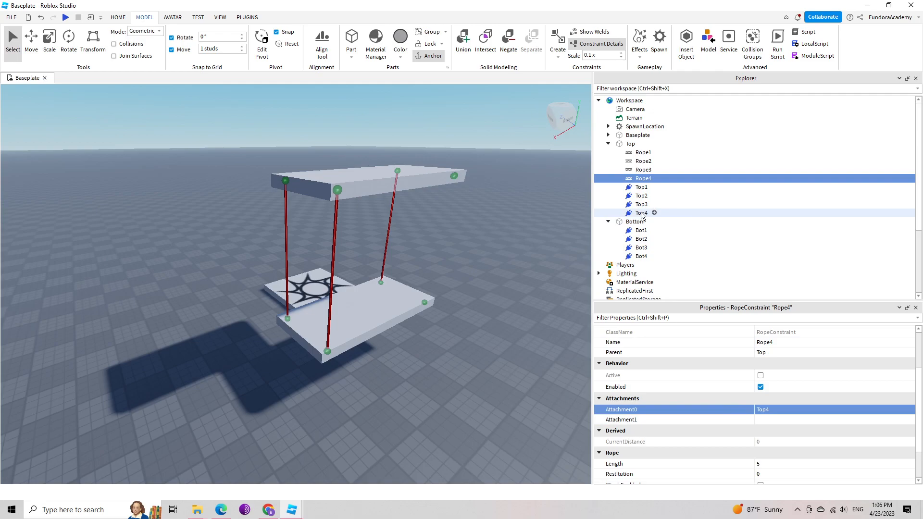
pyautogui.click(766, 419)
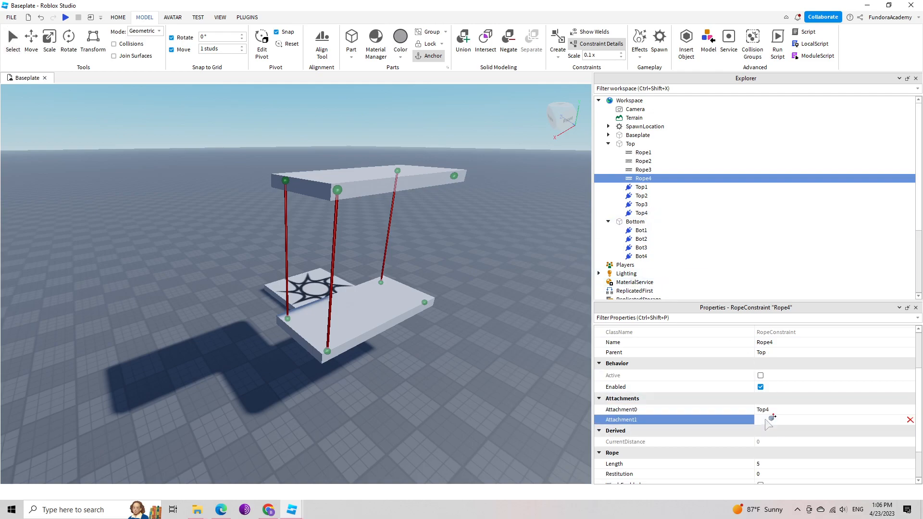
pyautogui.click(642, 256)
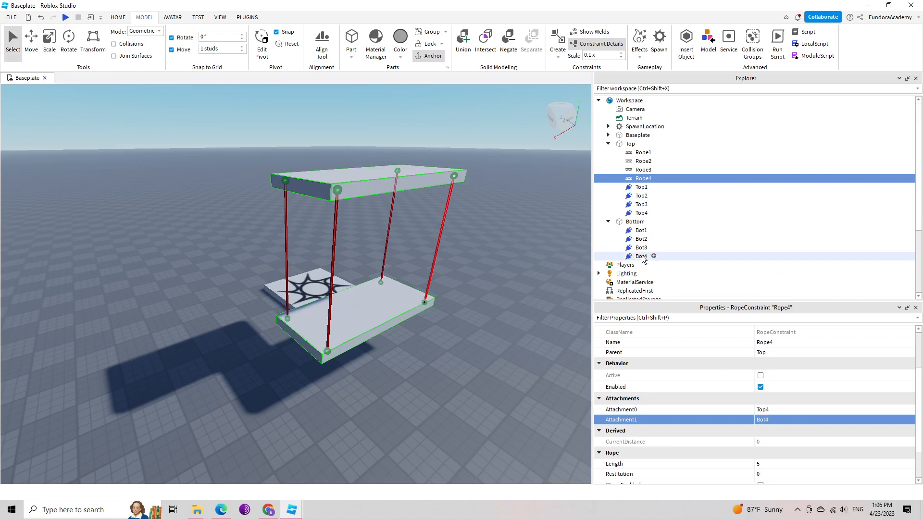
# Cross two of the ropes by setting Rope4's Attachment1 to Bot3 and Rope3's Attachment1 to Bot4.
pyautogui.moveTo(500, 262); pyautogui.dragTo(501, 267, button='right')
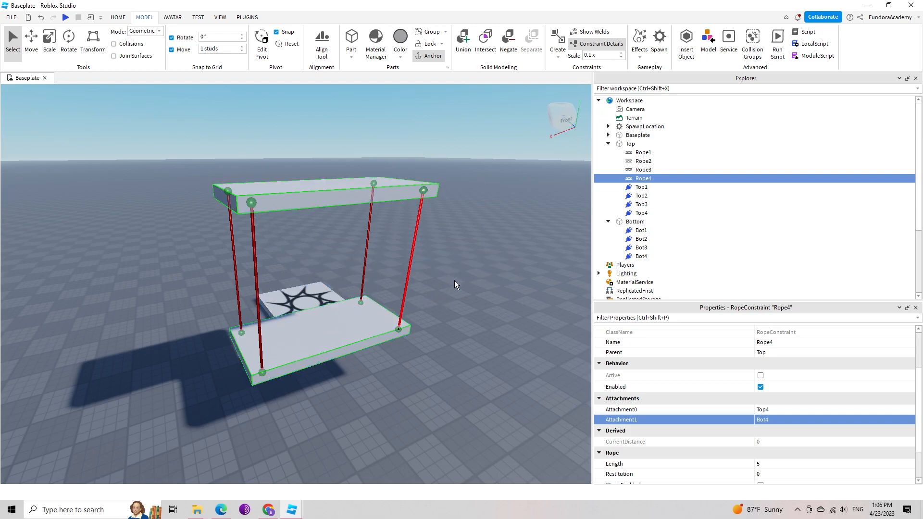
pyautogui.moveTo(455, 281); pyautogui.dragTo(454, 280, button='right')
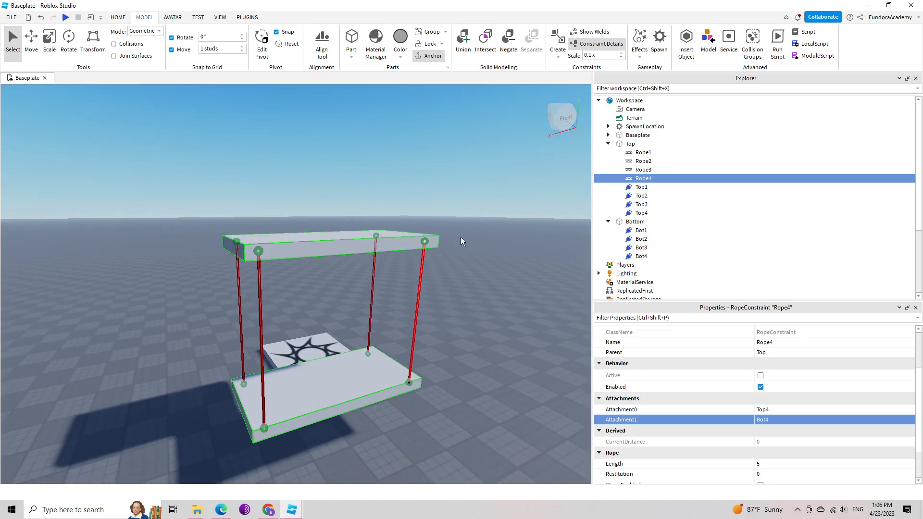
pyautogui.scroll(-3, 778, 446)
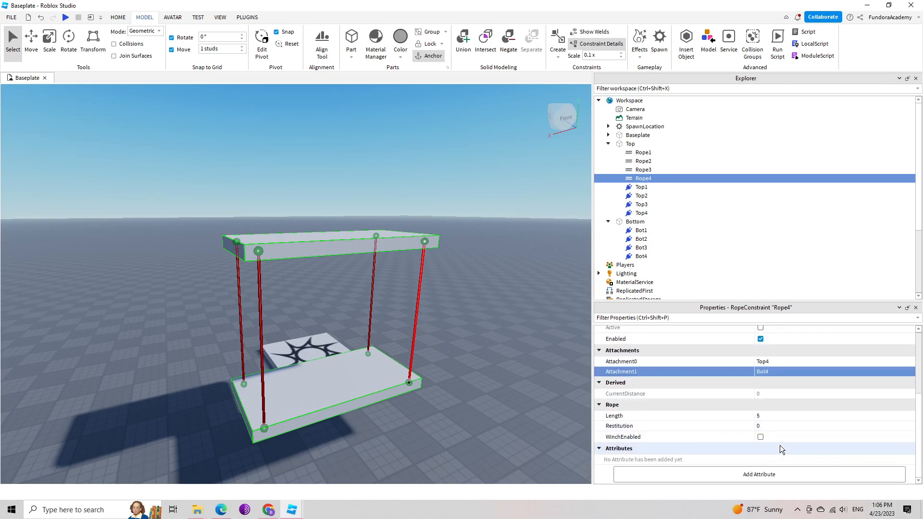
pyautogui.scroll(2, 780, 445)
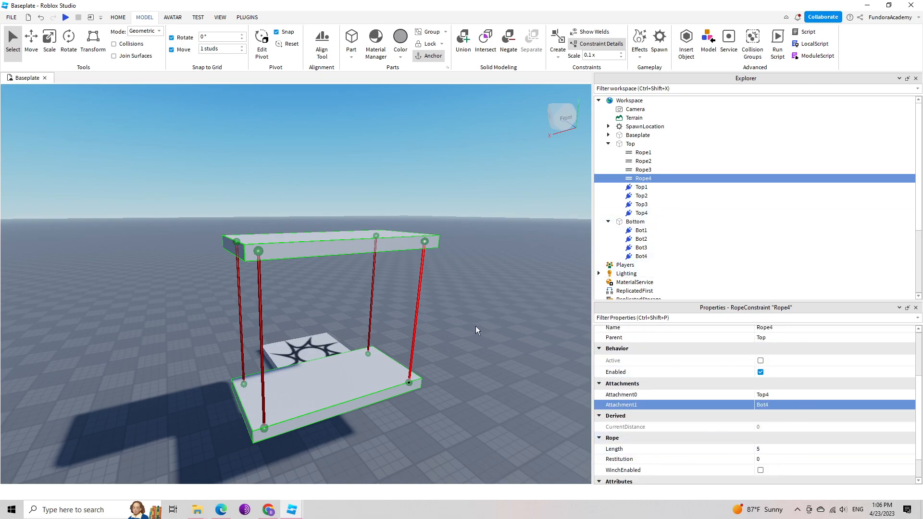
pyautogui.moveTo(514, 301); pyautogui.dragTo(515, 301, button='right')
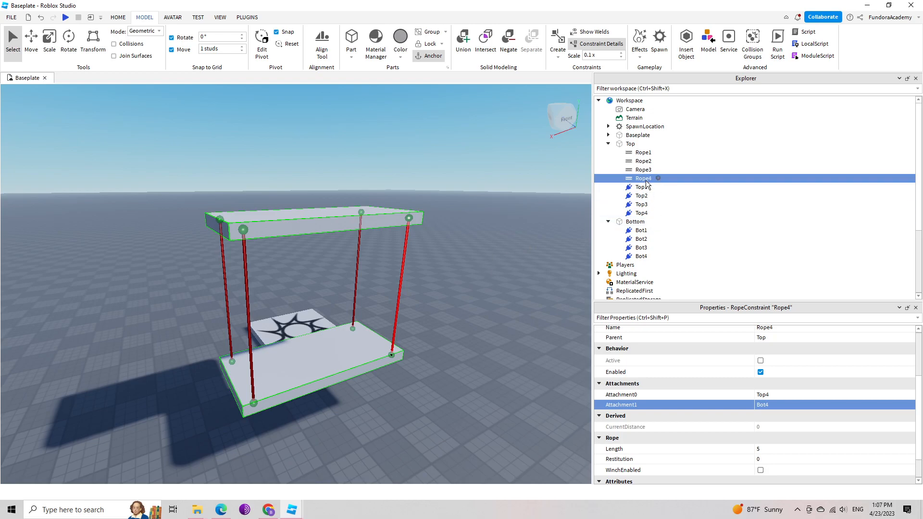
pyautogui.click(770, 405)
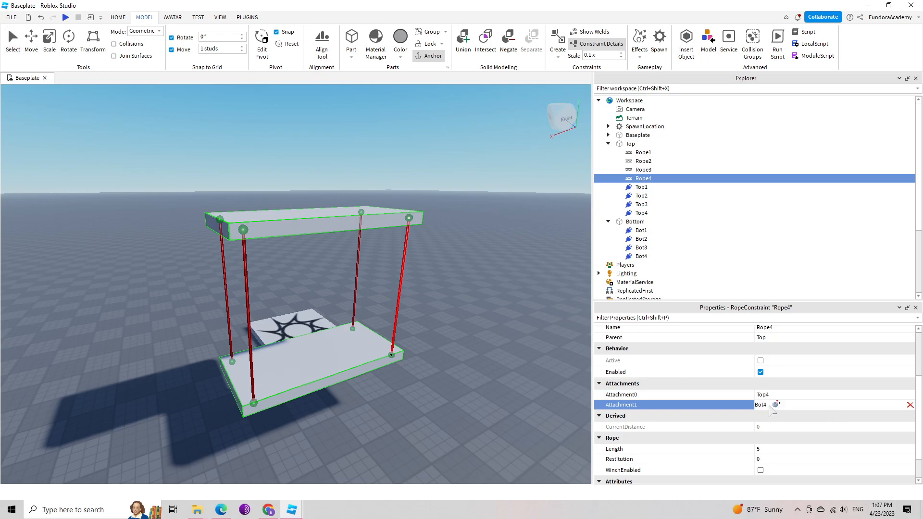
pyautogui.click(643, 248)
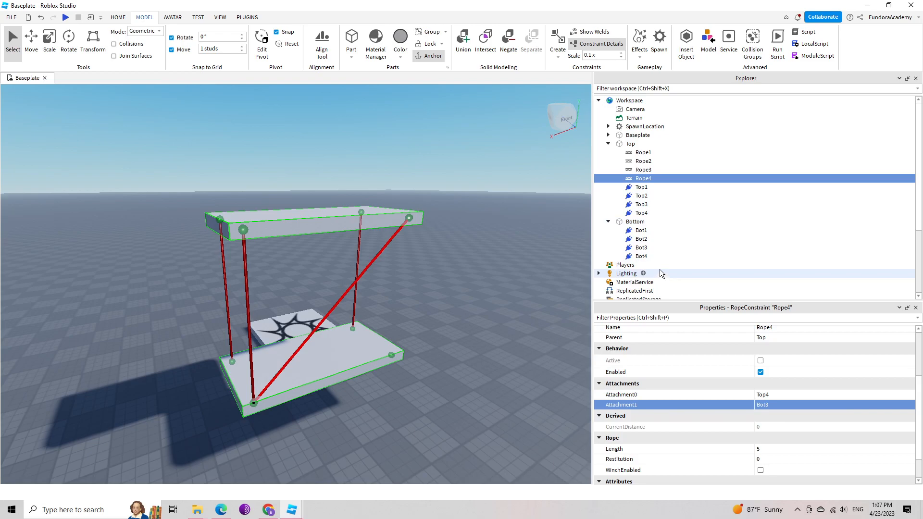
pyautogui.click(644, 172)
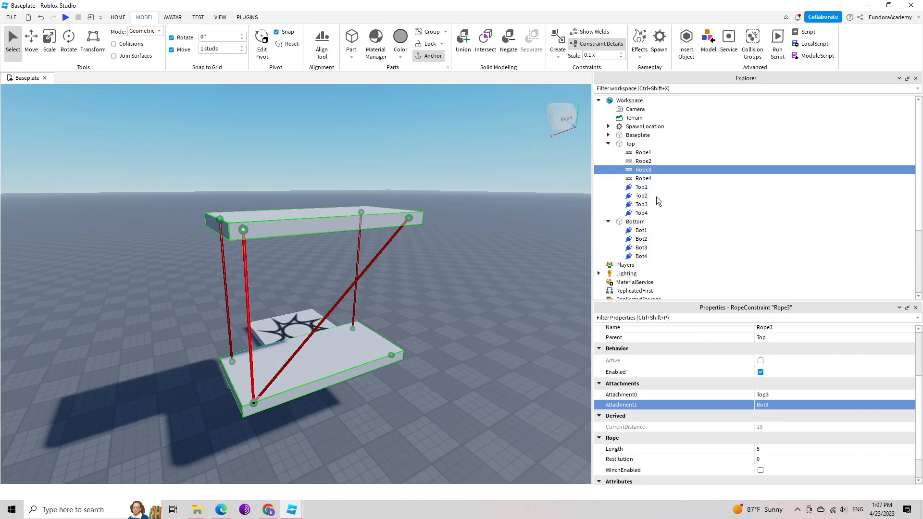
pyautogui.click(764, 405)
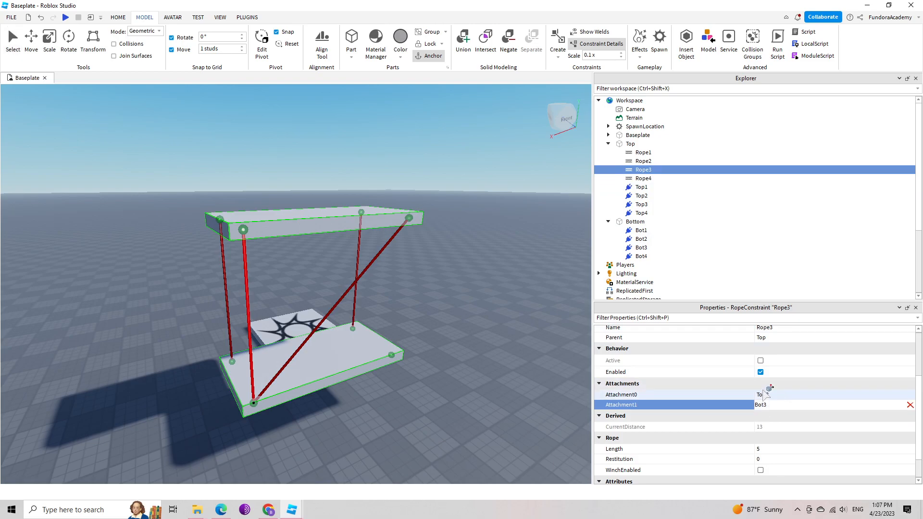
pyautogui.click(642, 257)
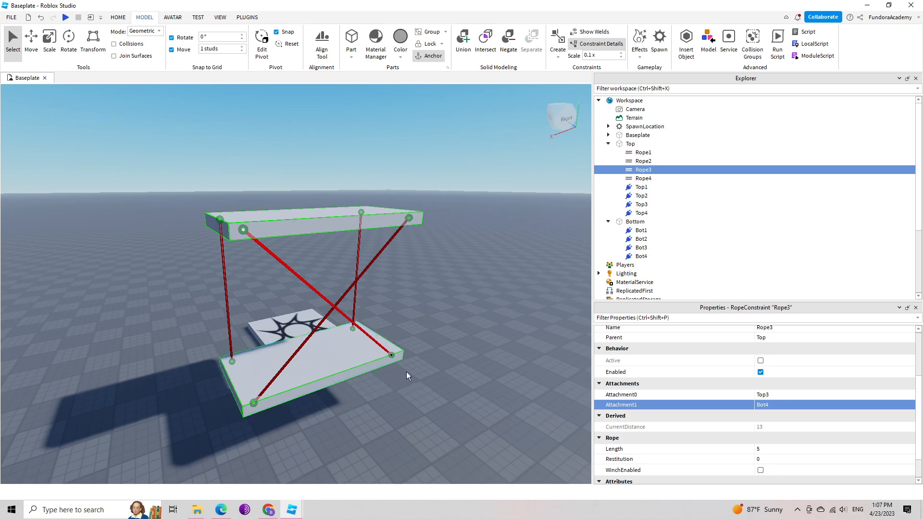
# Uncross the ropes by setting Rope3's Attachment1 to Bot3 and Rope4's Attachment1 to Bot4, and clear the selection.
pyautogui.click(775, 405)
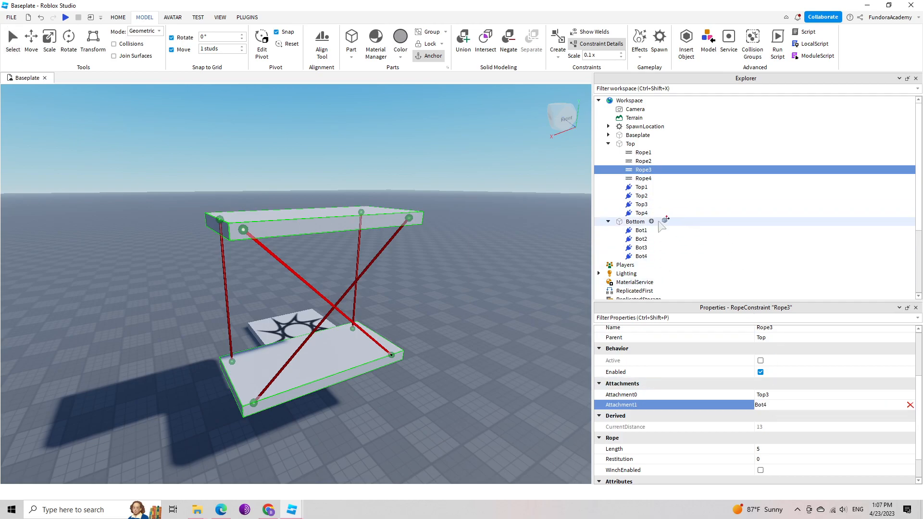
pyautogui.click(643, 248)
pyautogui.click(643, 178)
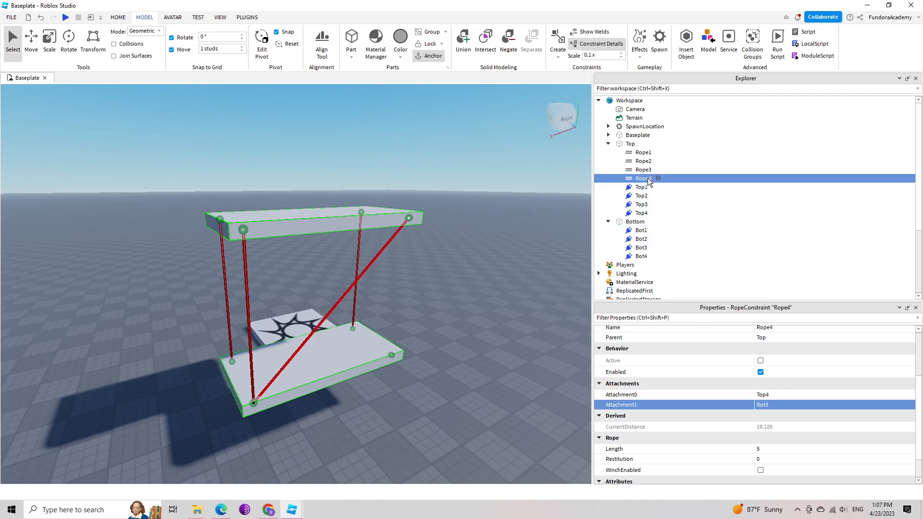
pyautogui.click(766, 406)
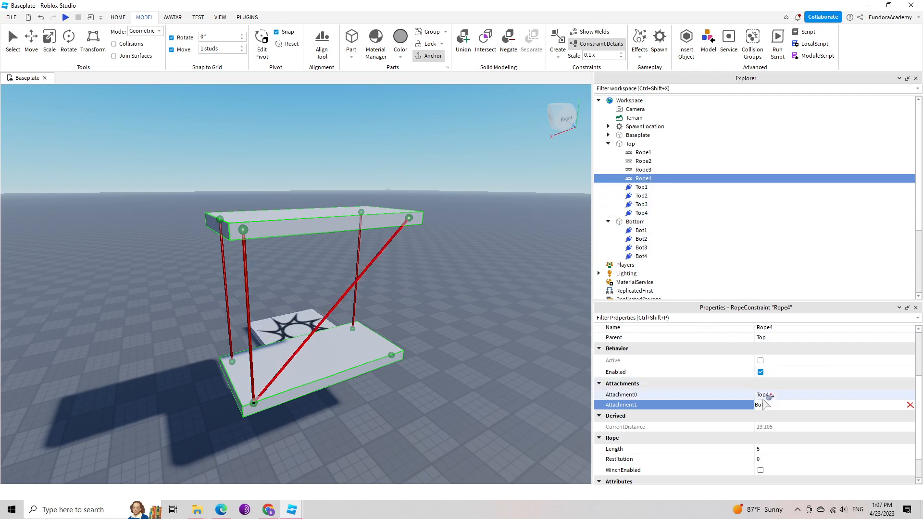
pyautogui.click(642, 256)
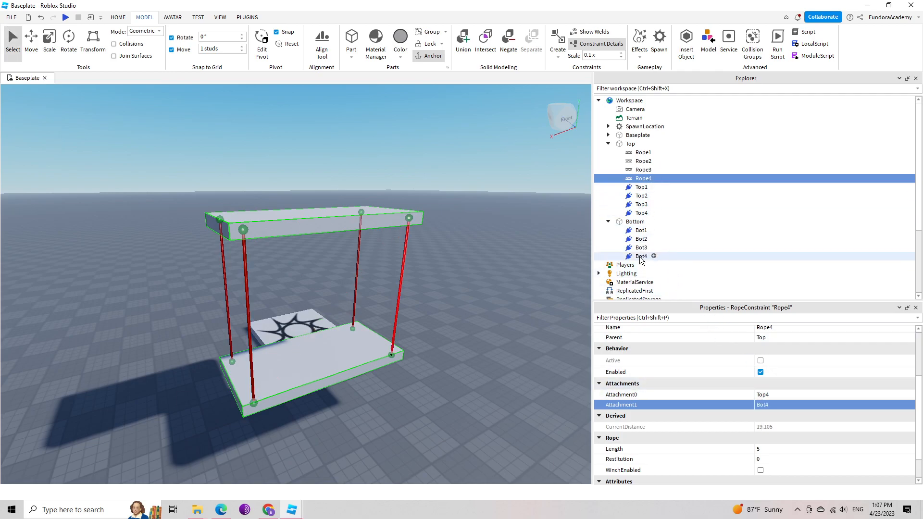
pyautogui.click(468, 372)
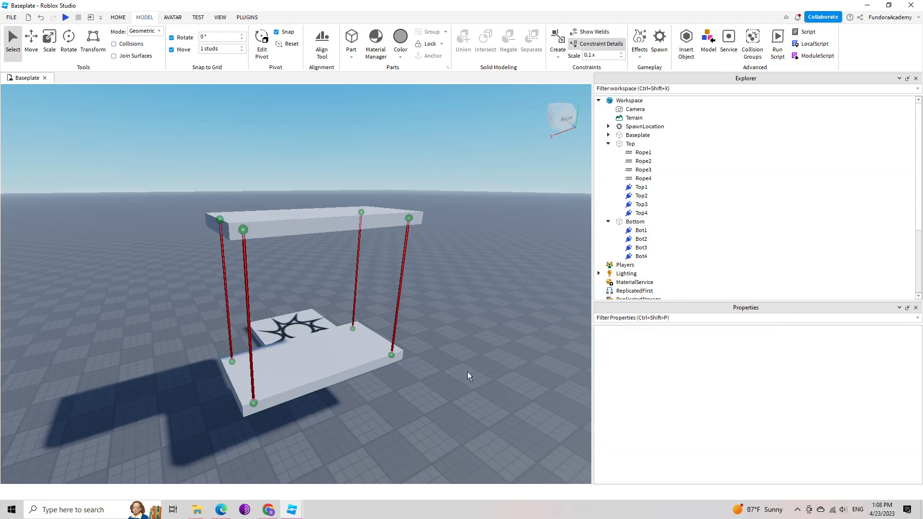
# Hide the constraint details of the two slabs in the viewport and show them again.
pyautogui.moveTo(472, 350); pyautogui.dragTo(472, 350, button='right')
pyautogui.press('a')
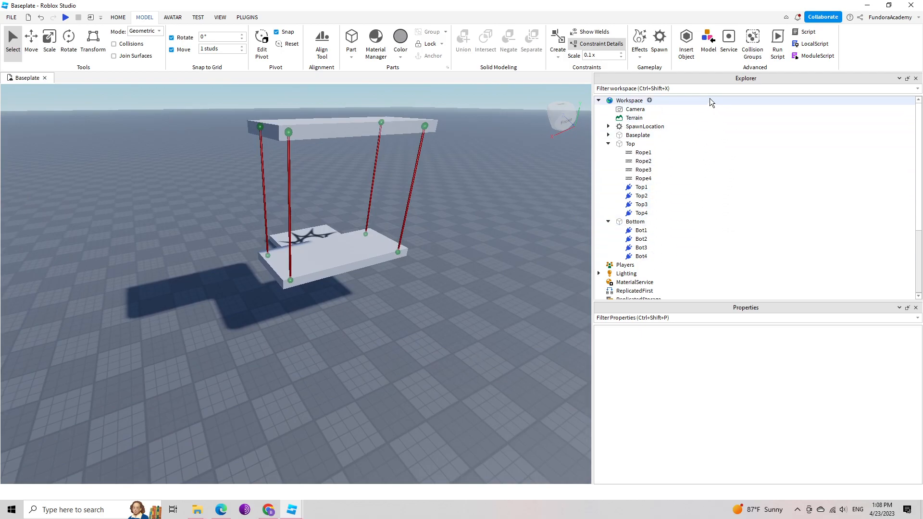
pyautogui.click(609, 44)
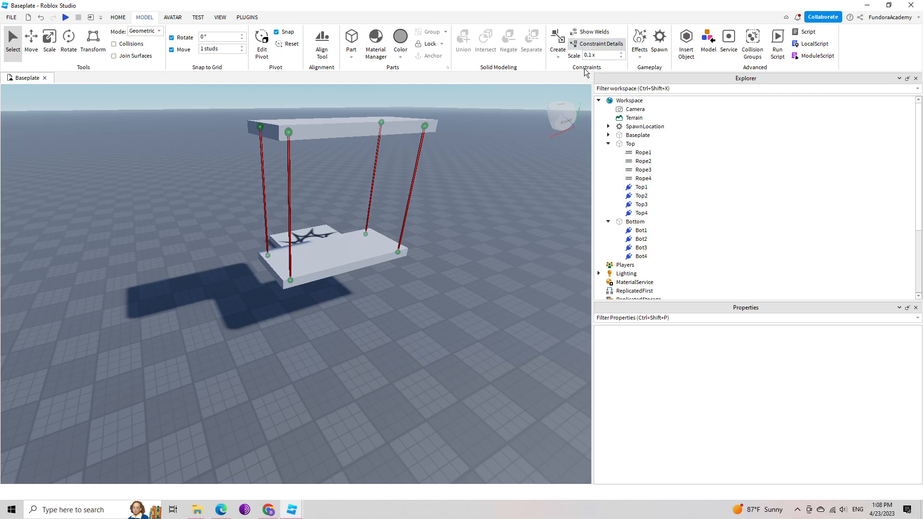
pyautogui.click(601, 44)
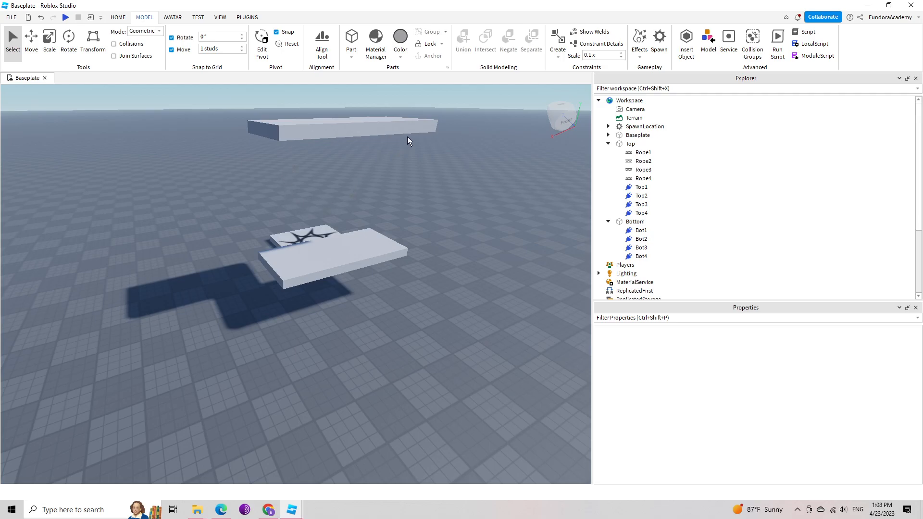
pyautogui.click(613, 42)
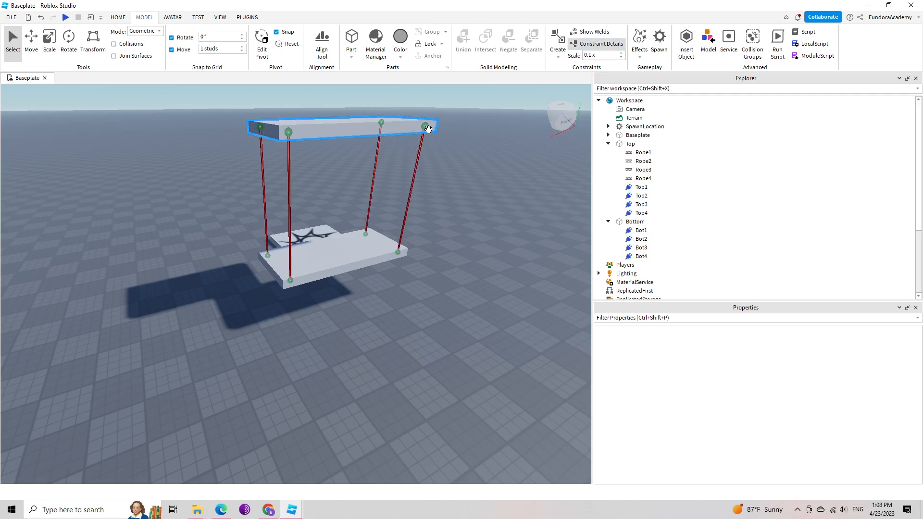
# Make Rope1 through Rope4 visible together and hide the constraint details in the viewport.
pyautogui.moveTo(448, 157); pyautogui.dragTo(449, 157, button='right')
pyautogui.press('w')
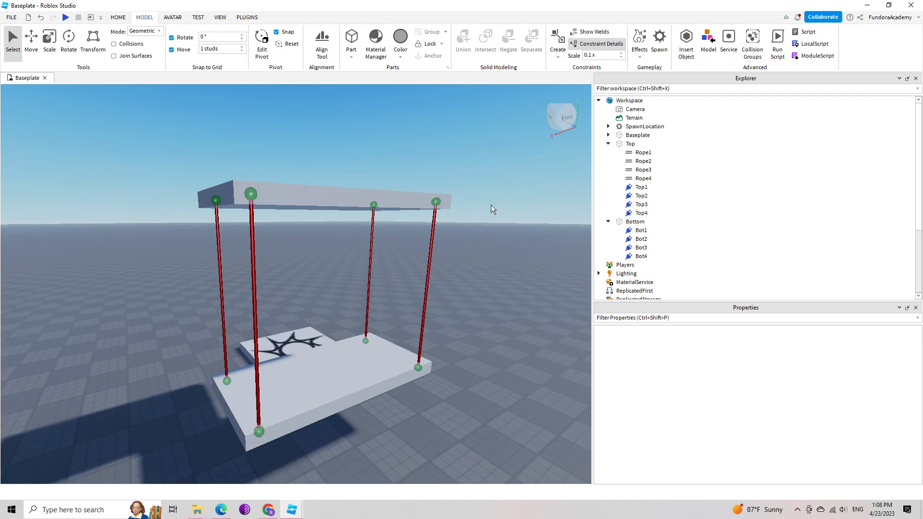
pyautogui.click(647, 154)
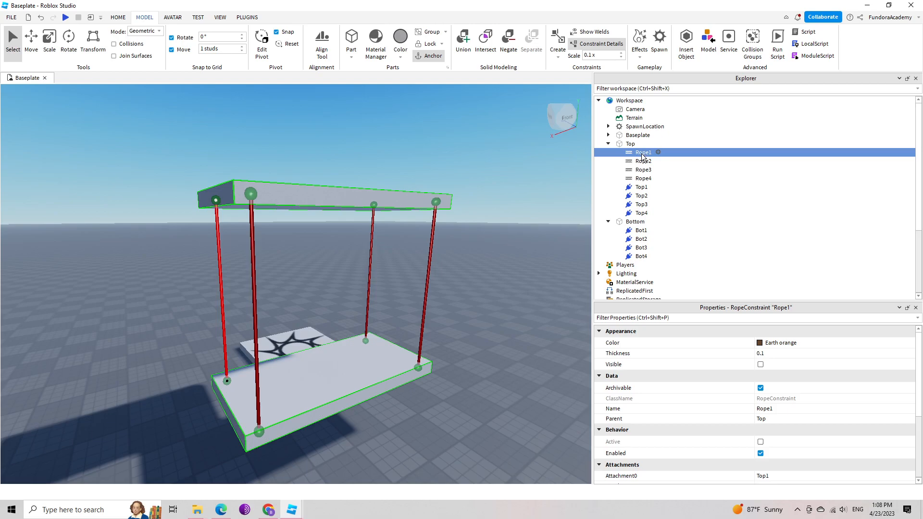
pyautogui.keyDown('shift'); pyautogui.click(641, 181); pyautogui.keyUp('shift')
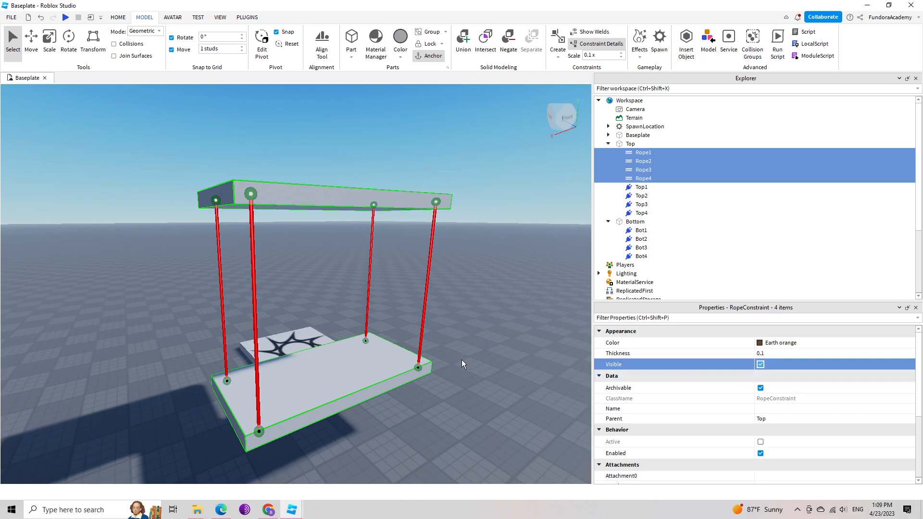
pyautogui.click(486, 320)
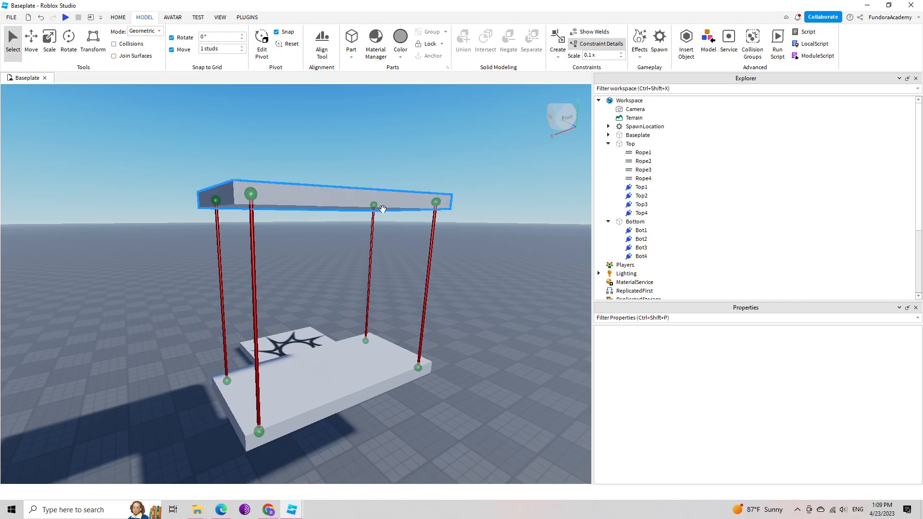
pyautogui.click(597, 44)
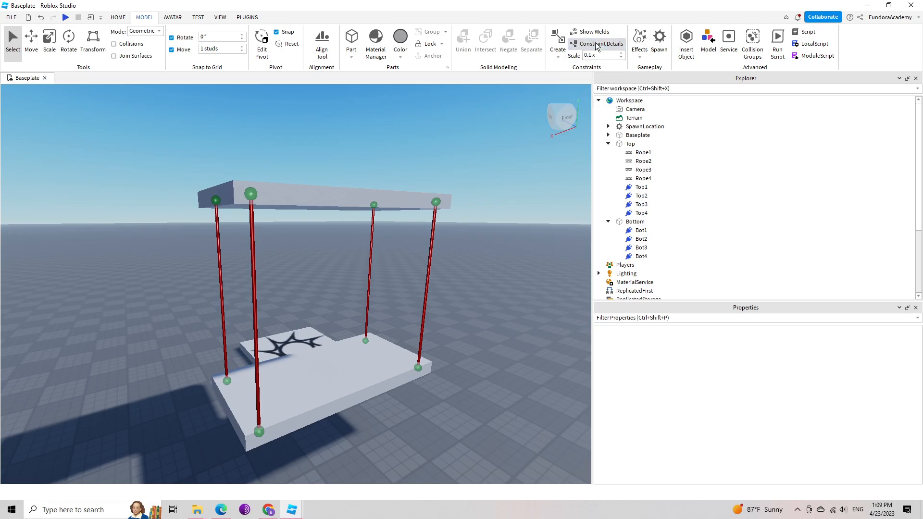
# Examine how the four ropes hang between the Top and Bottom slabs from several sides.
pyautogui.moveTo(484, 270); pyautogui.dragTo(484, 270, button='right')
pyautogui.press('a')
pyautogui.press('w')
pyautogui.press('w')
pyautogui.press('s')
pyautogui.press('s')
pyautogui.press('w')
pyautogui.press('d')
pyautogui.press('w')
pyautogui.press('a')
pyautogui.press('d')
pyautogui.press('s')
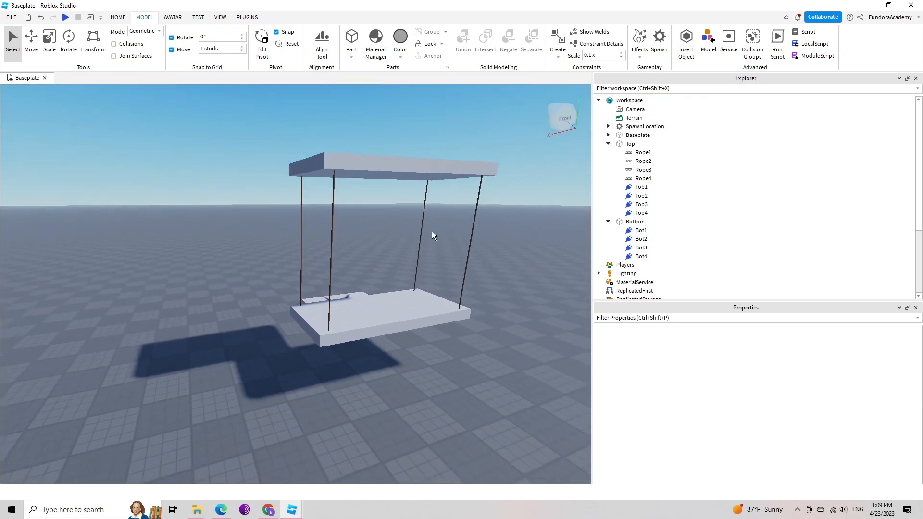
pyautogui.moveTo(443, 357); pyautogui.dragTo(444, 356, button='right')
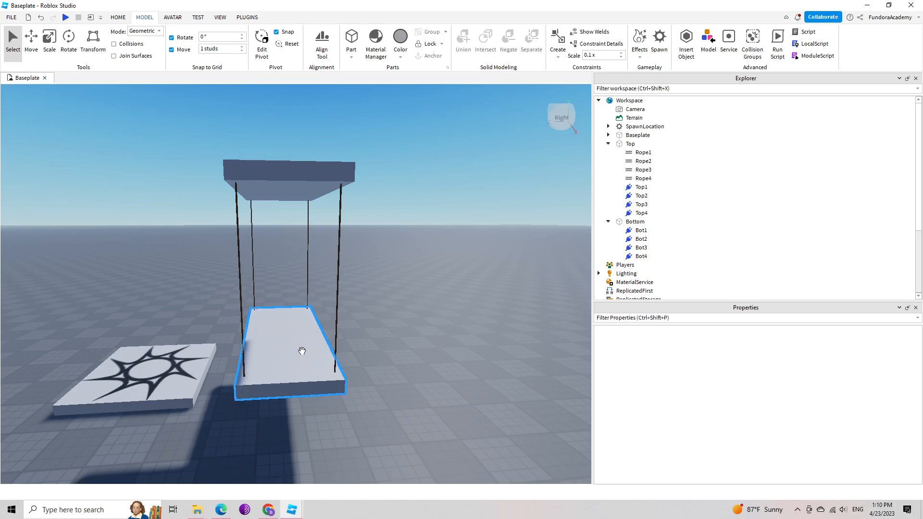
pyautogui.moveTo(394, 392); pyautogui.dragTo(394, 392, button='right')
pyautogui.press('s')
pyautogui.press('d')
pyautogui.press('s')
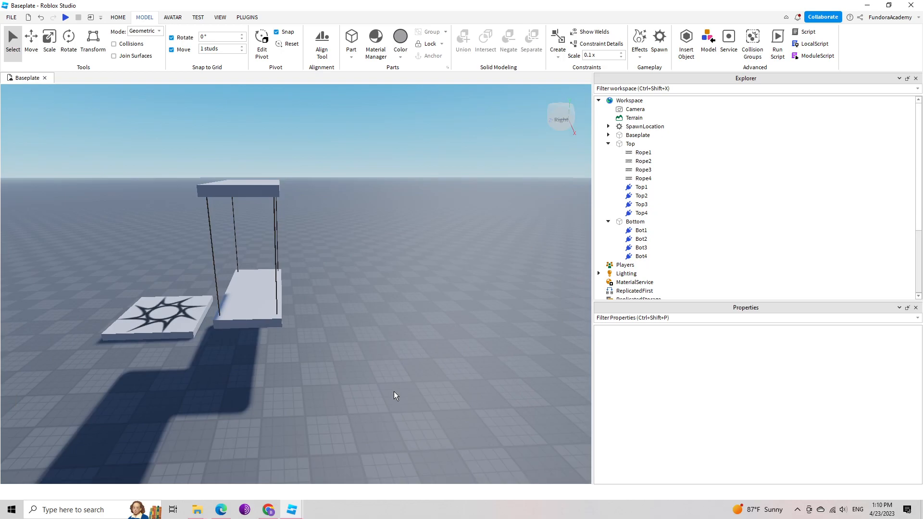
pyautogui.moveTo(370, 351); pyautogui.dragTo(369, 350, button='right')
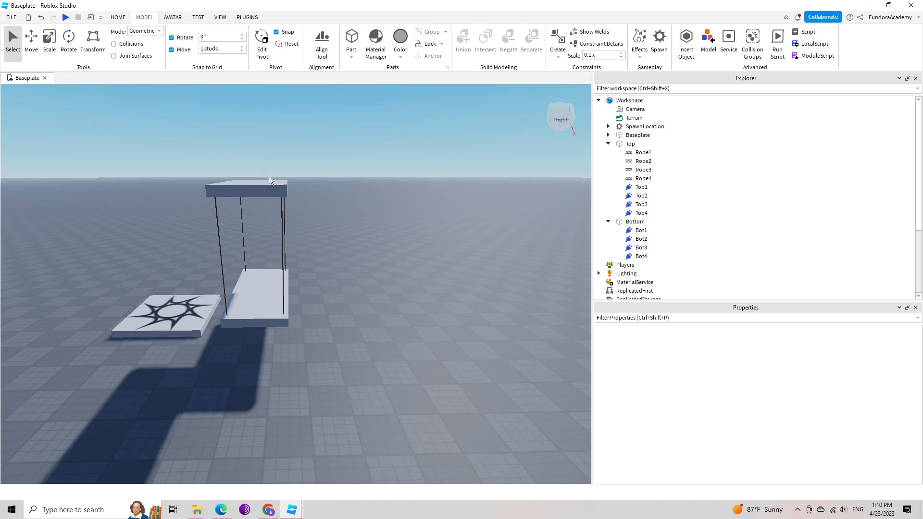
# Check the Top slab's Anchored setting and turn off Anchored for the Bottom slab.
pyautogui.click(630, 144)
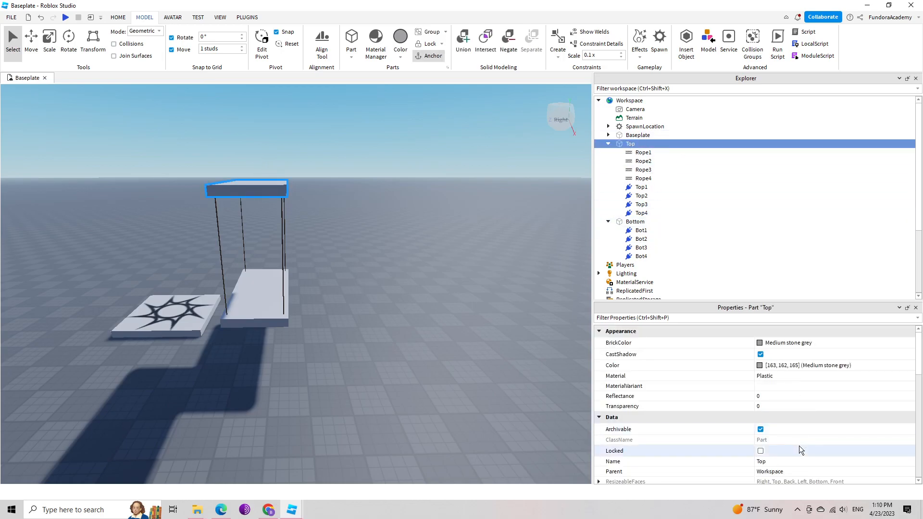
pyautogui.scroll(-5, 799, 447)
pyautogui.scroll(-3, 800, 446)
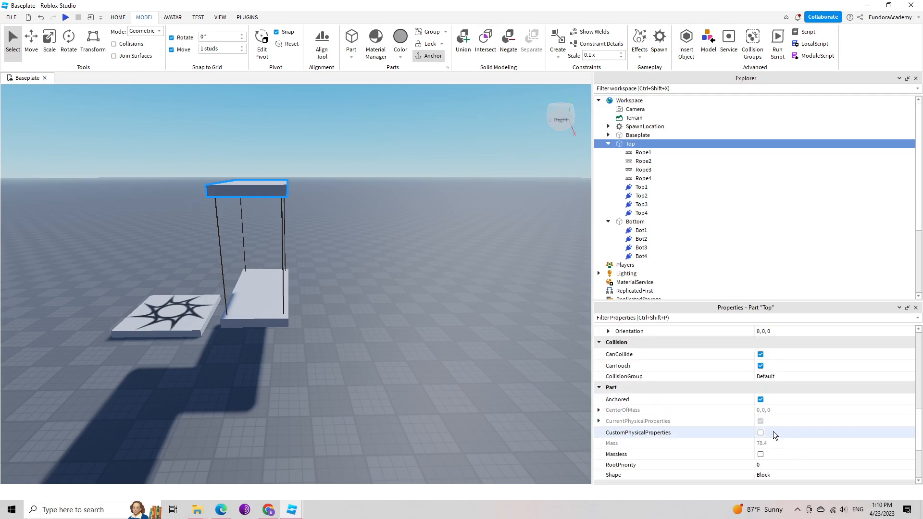
pyautogui.click(636, 222)
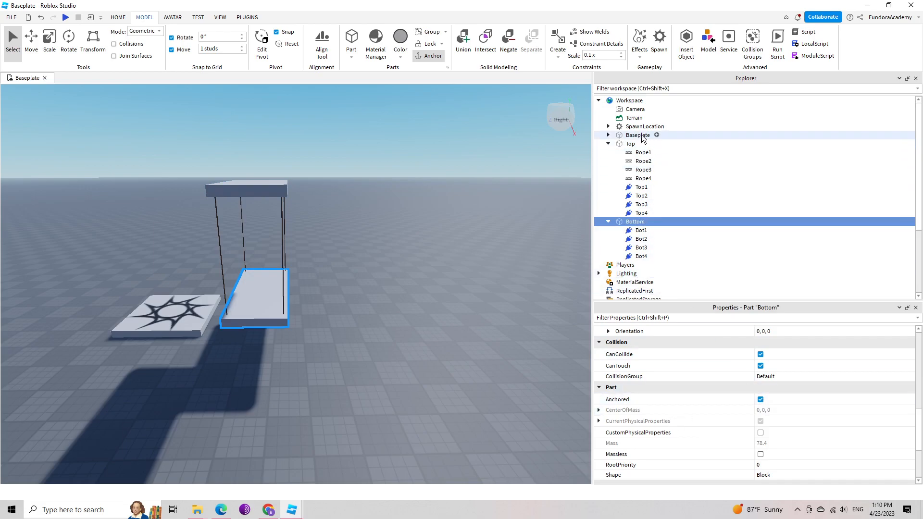
pyautogui.click(761, 400)
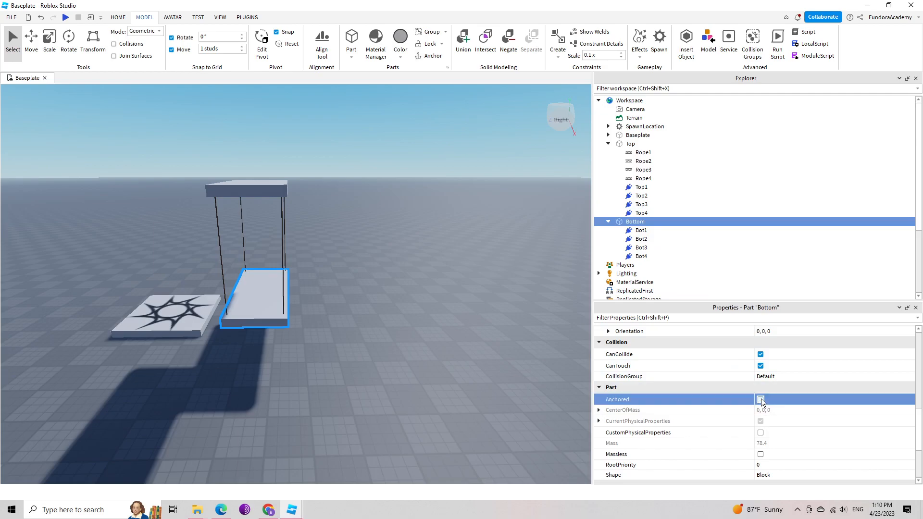
# Run a playtest to watch how the unanchored Bottom slab hangs from its ropes, and stop it.
pyautogui.moveTo(387, 382); pyautogui.dragTo(388, 382, button='right')
pyautogui.scroll(-2, 388, 381)
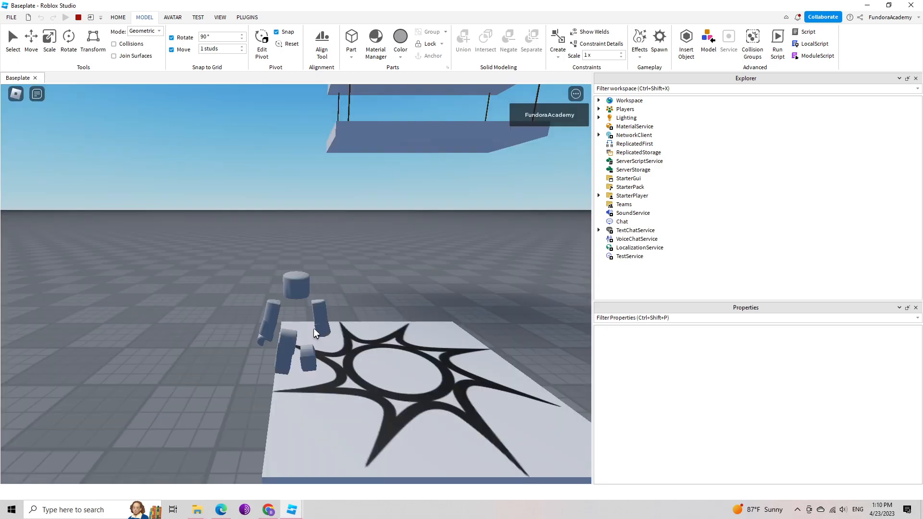
pyautogui.moveTo(383, 348); pyautogui.dragTo(383, 348, button='right')
pyautogui.press('s')
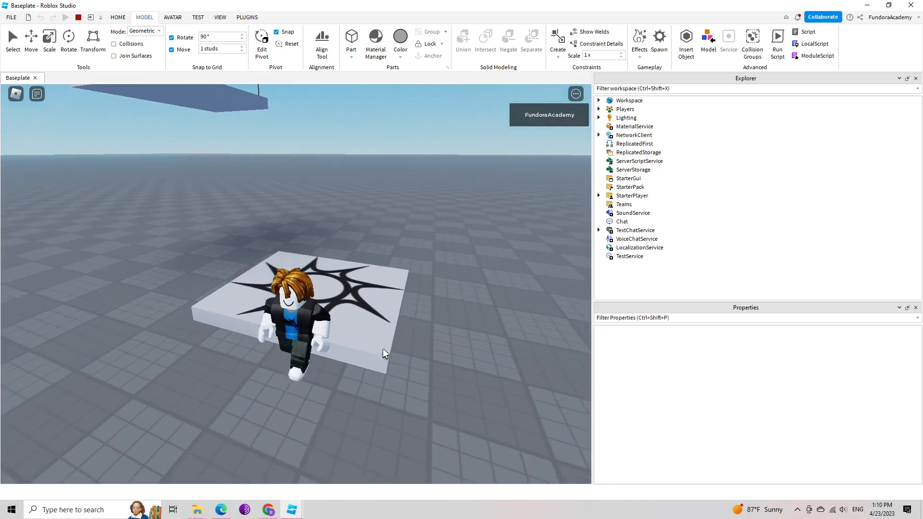
pyautogui.scroll(-5, 368, 310)
pyautogui.press('a')
pyautogui.scroll(4, 318, 233)
pyautogui.press('w')
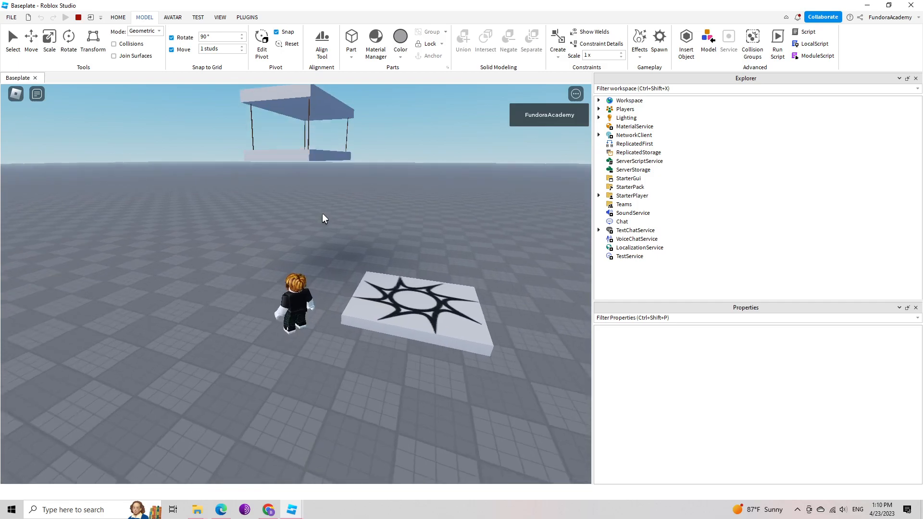
pyautogui.scroll(1, 332, 212)
pyautogui.moveTo(333, 212); pyautogui.dragTo(336, 215, button='right')
pyautogui.scroll(-2, 334, 211)
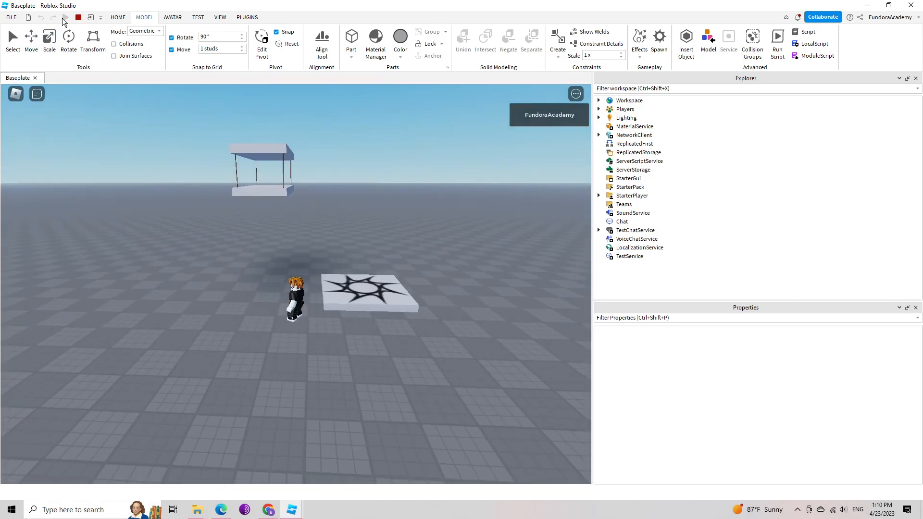
pyautogui.click(78, 18)
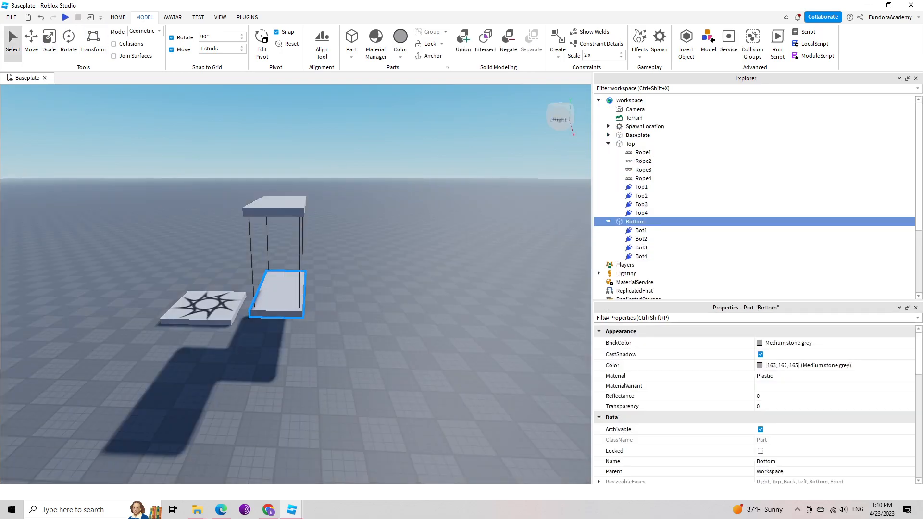
# Set the Length of all four rope constraints to 10.
pyautogui.moveTo(381, 298); pyautogui.dragTo(385, 299, button='right')
pyautogui.press('f')
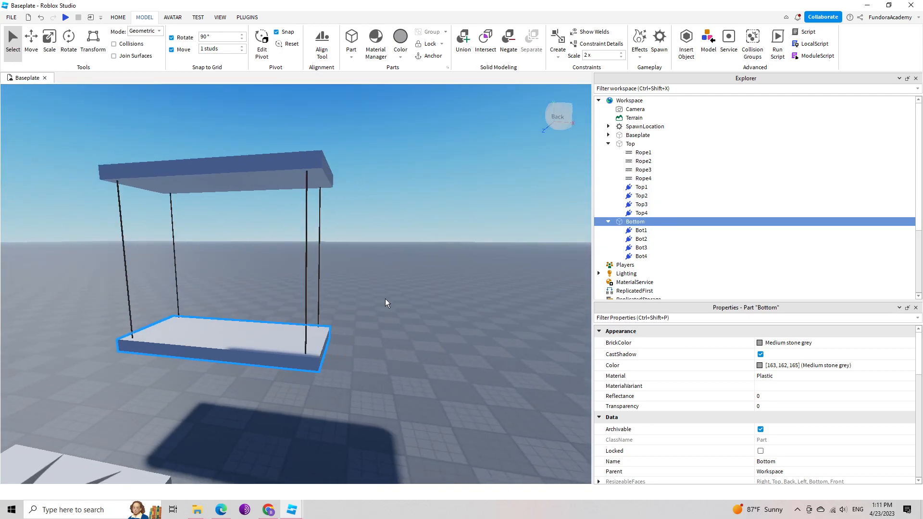
pyautogui.click(644, 154)
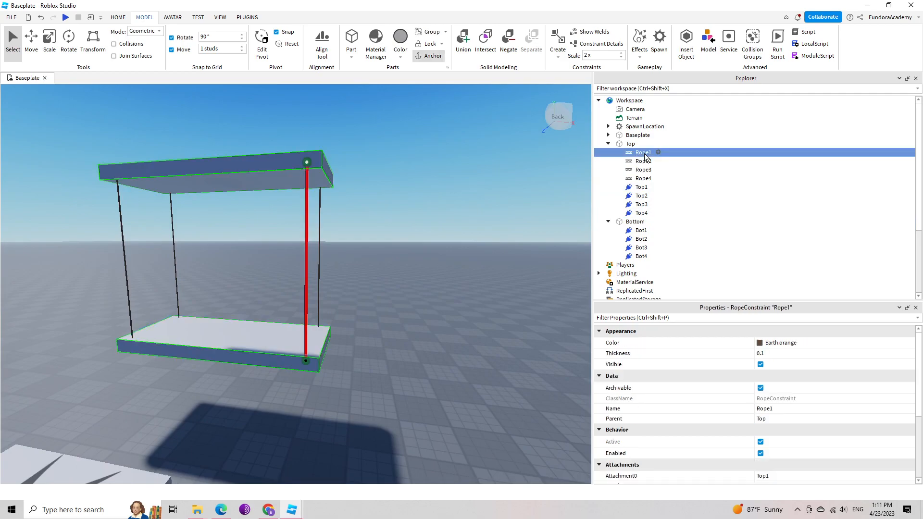
pyautogui.keyDown('shift'); pyautogui.click(644, 179); pyautogui.keyUp('shift')
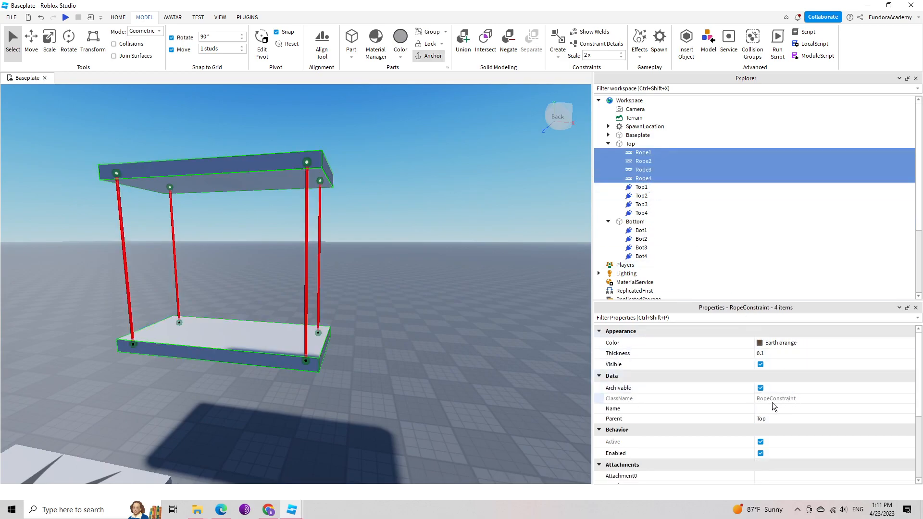
pyautogui.scroll(-3, 770, 404)
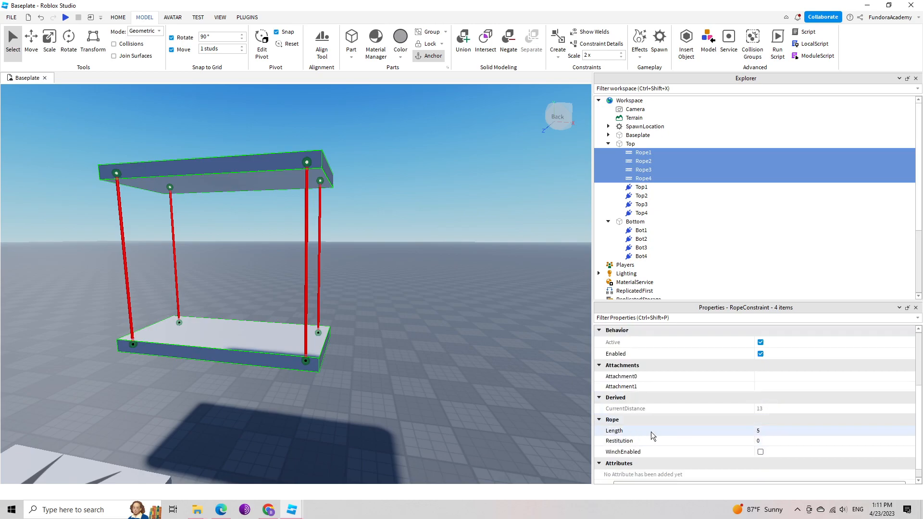
pyautogui.scroll(-1, 631, 433)
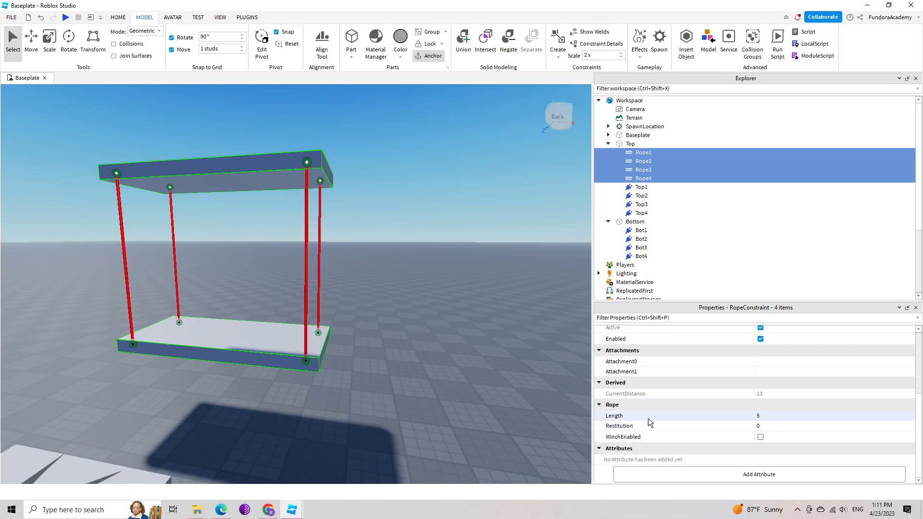
pyautogui.click(776, 415)
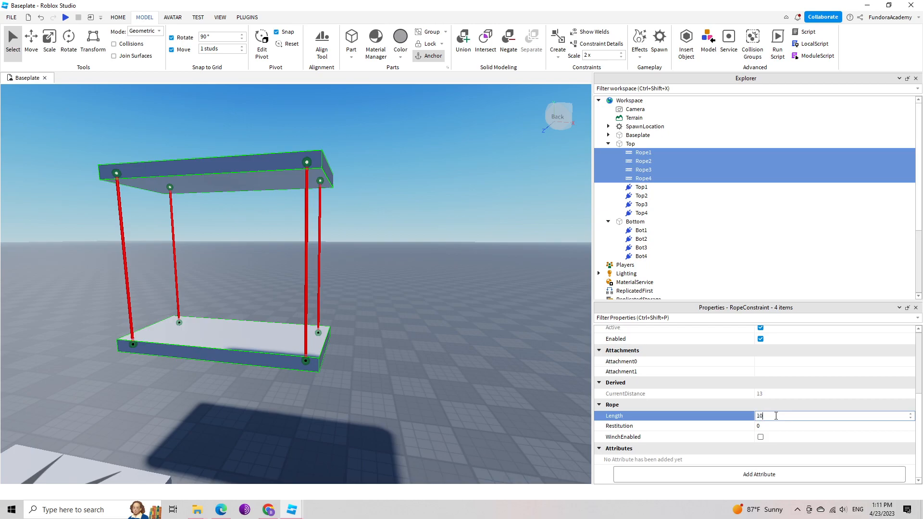
pyautogui.press('Return')
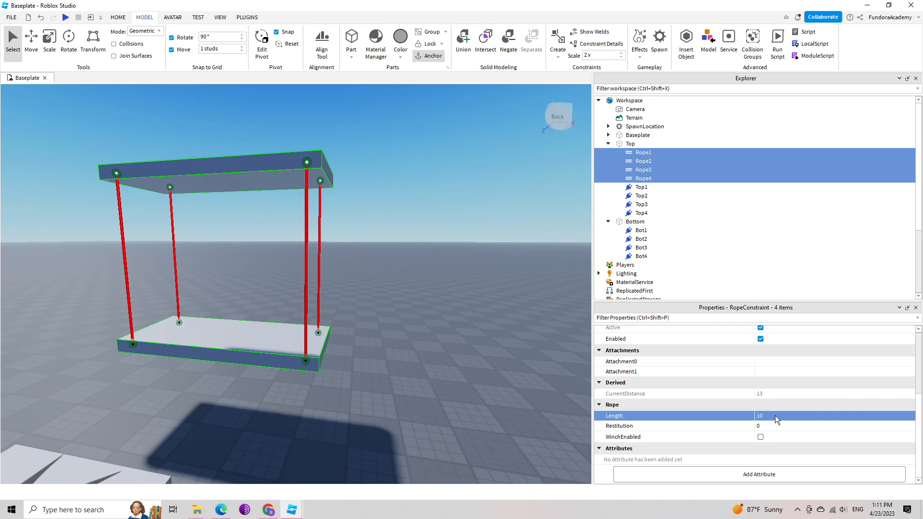
# Playtest the longer ropes by moving the character onto the hanging slab and back off, then stop the test and clear the selection.
pyautogui.moveTo(461, 329); pyautogui.dragTo(457, 331, button='right')
pyautogui.press('d')
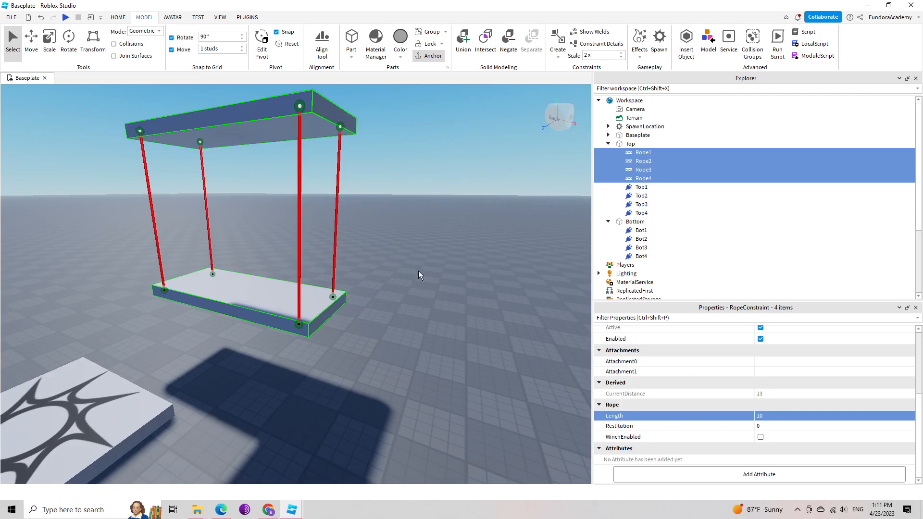
pyautogui.click(65, 18)
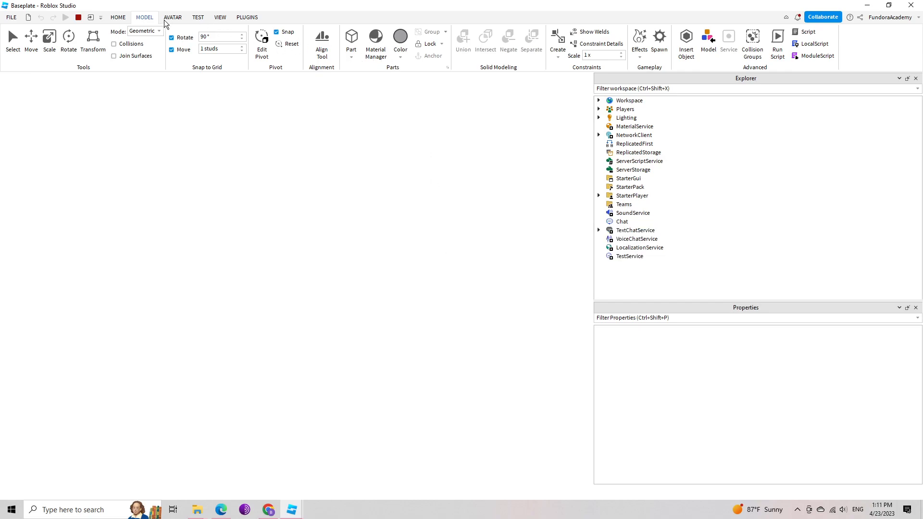
pyautogui.click(118, 17)
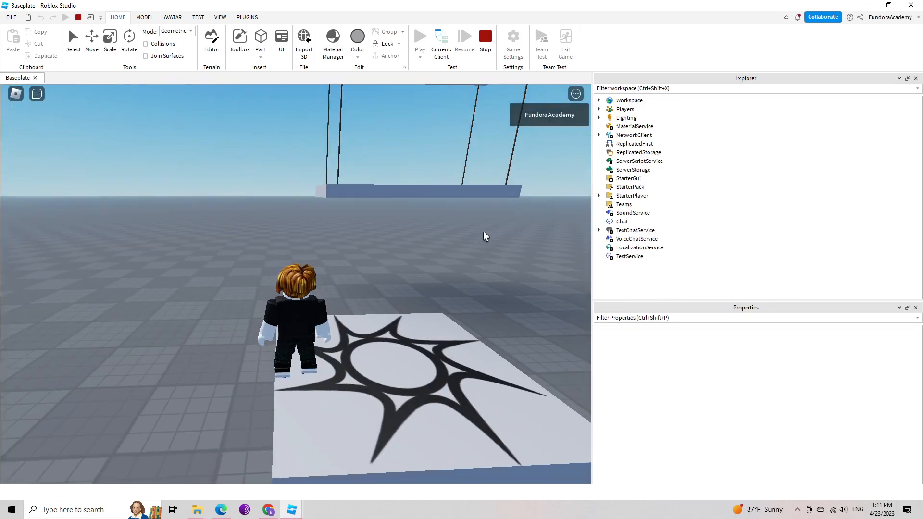
pyautogui.press('w')
pyautogui.press('space')
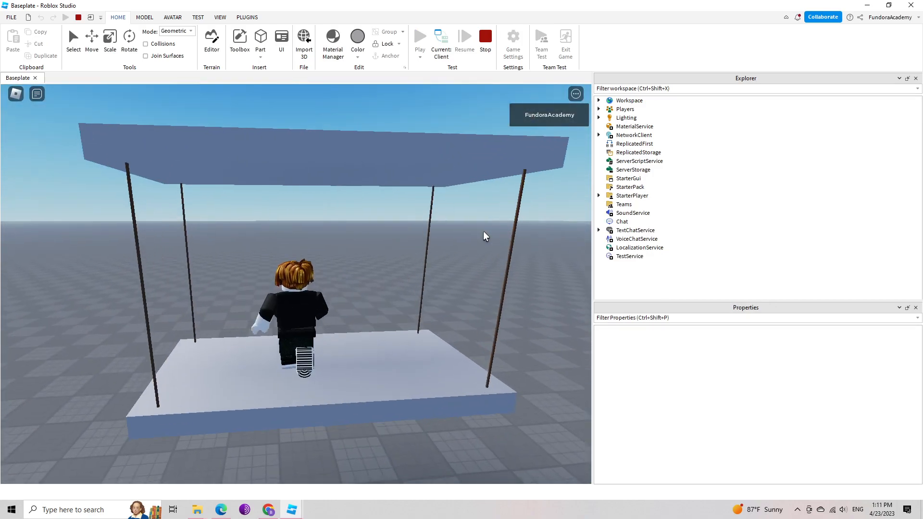
pyautogui.moveTo(485, 236); pyautogui.dragTo(485, 237, button='right')
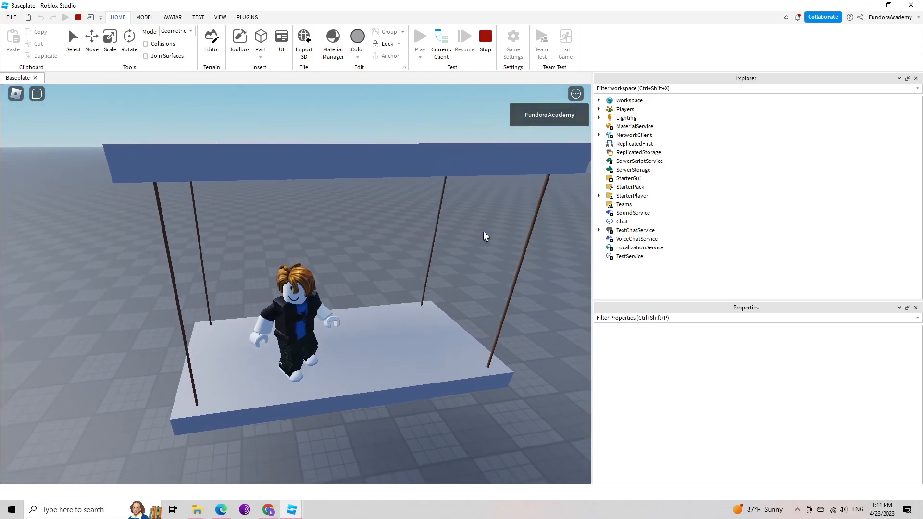
pyautogui.press('s')
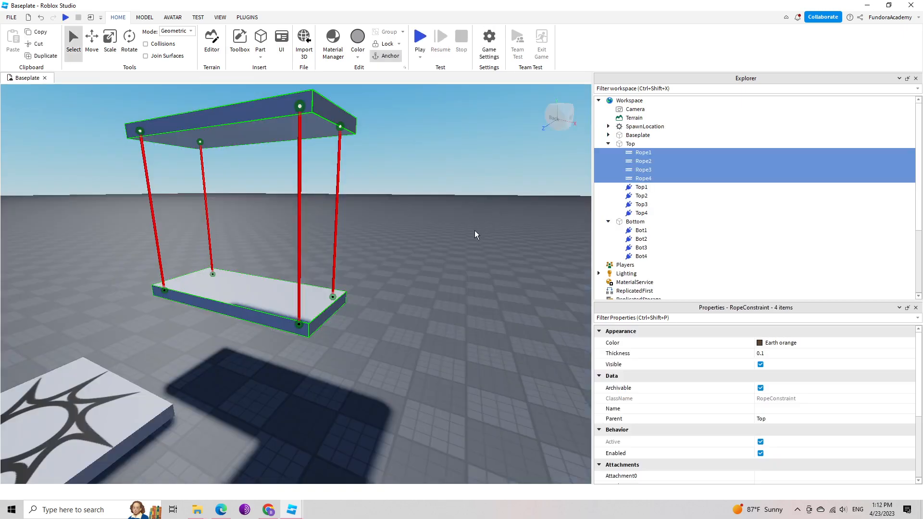
pyautogui.moveTo(476, 229); pyautogui.dragTo(476, 228, button='right')
pyautogui.press('s')
pyautogui.click(483, 295)
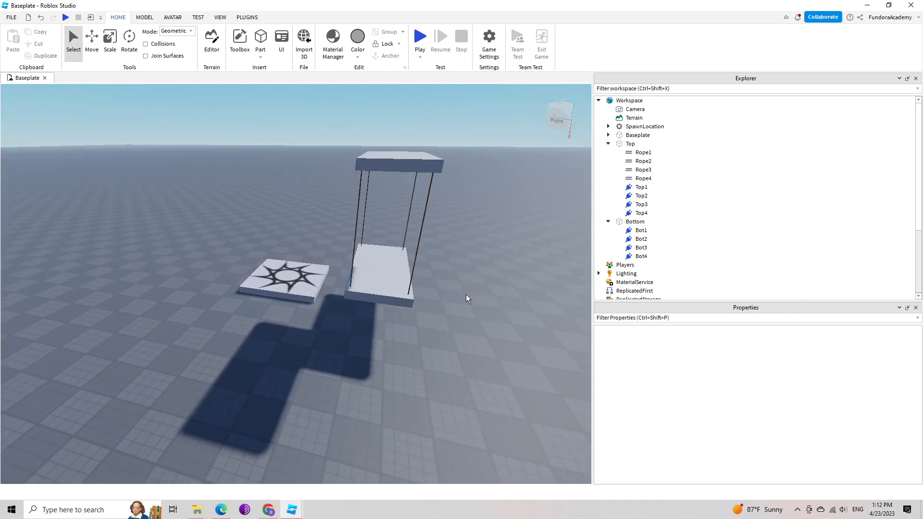
# Move the Bottom slab sideways toward the spawn location and raise it slightly so its ropes slant from the Top slab.
pyautogui.click(387, 269)
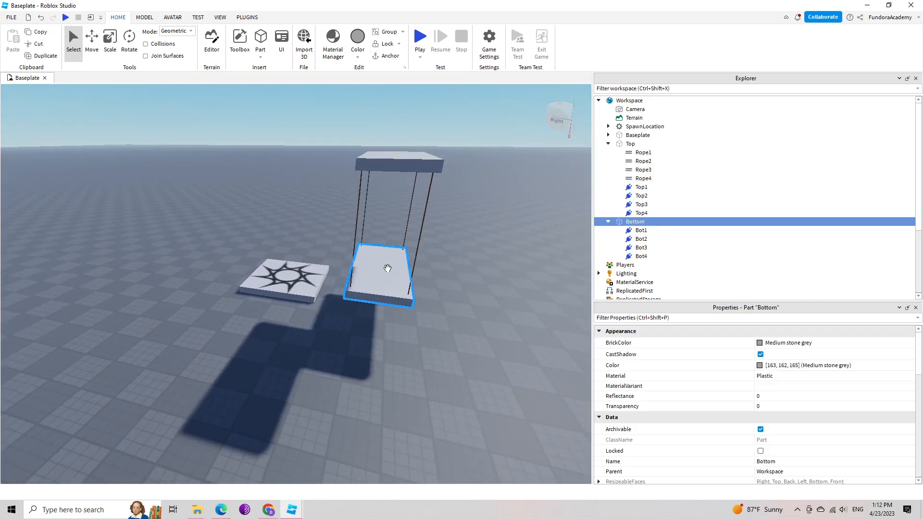
pyautogui.hotkey('ctrl', '2')
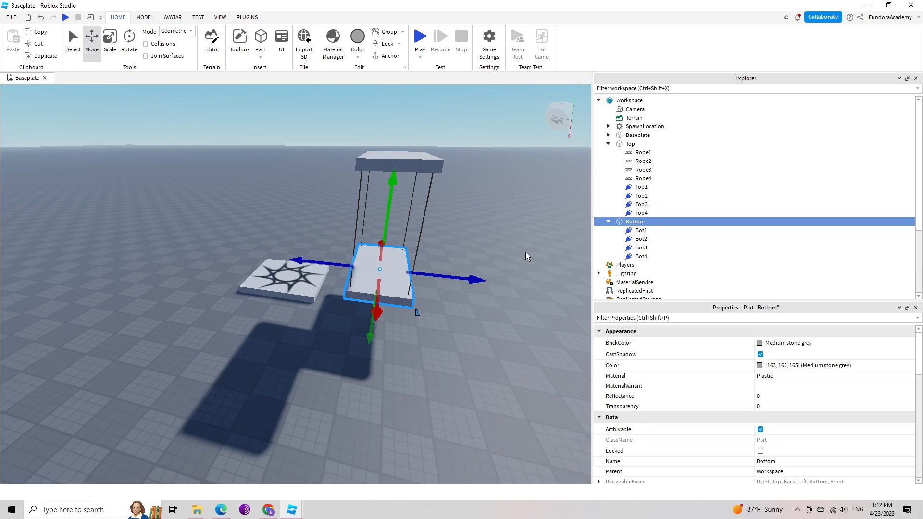
pyautogui.moveTo(480, 280); pyautogui.dragTo(346, 260)
pyautogui.moveTo(251, 155); pyautogui.dragTo(254, 137)
pyautogui.moveTo(411, 281); pyautogui.dragTo(412, 284, button='right')
pyautogui.press('a')
pyautogui.press('a')
pyautogui.press('w')
pyautogui.press('s')
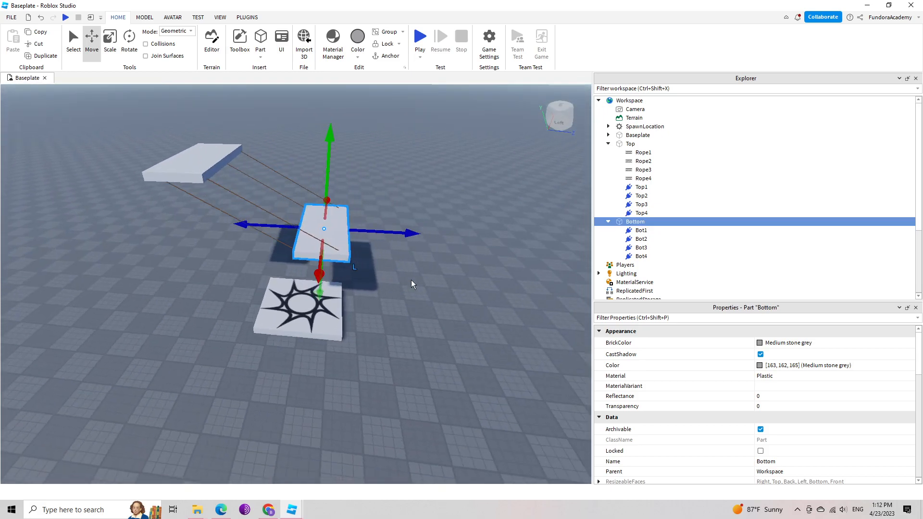
# Start a playtest and jump the character from the spawn location onto the swinging Bottom slab.
pyautogui.click(421, 60)
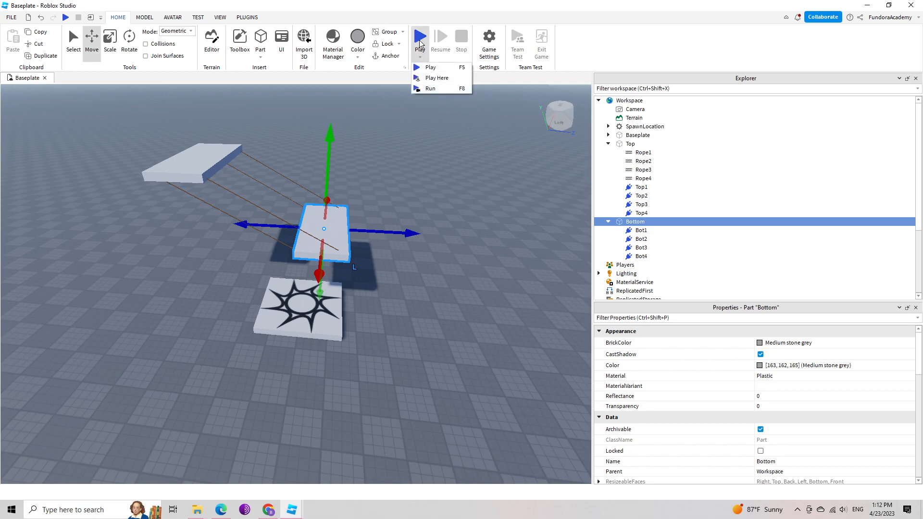
pyautogui.click(419, 42)
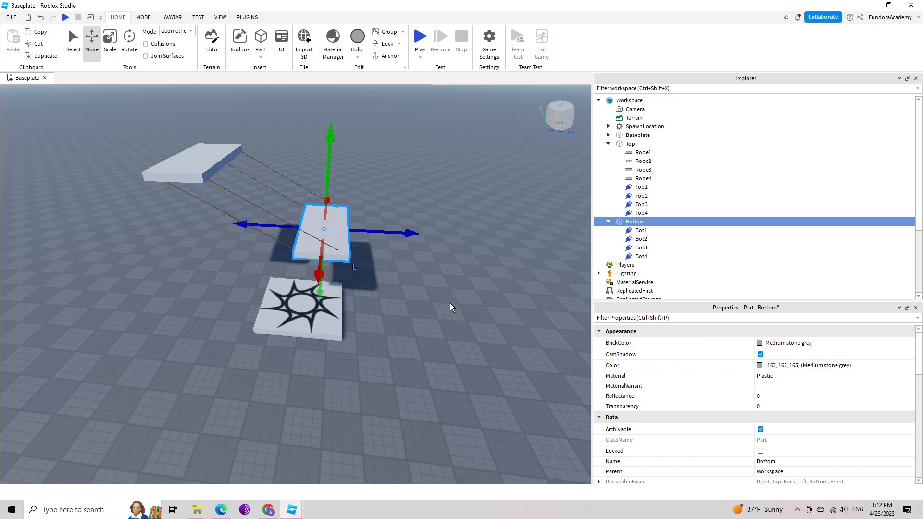
pyautogui.click(421, 34)
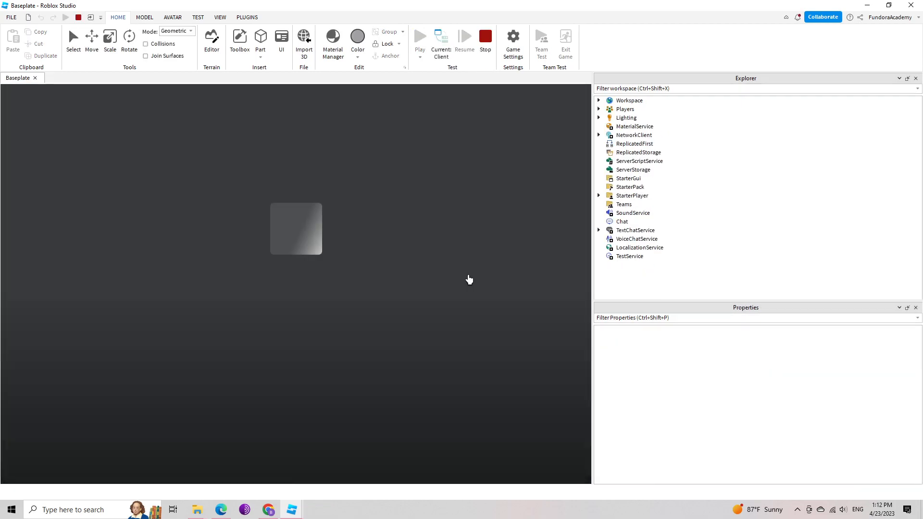
pyautogui.moveTo(468, 274); pyautogui.dragTo(472, 274, button='right')
pyautogui.press('a')
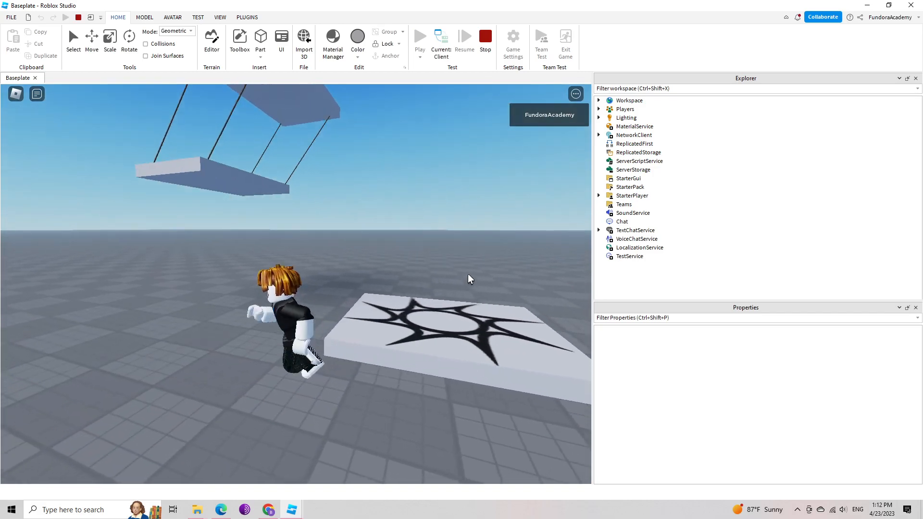
pyautogui.press('s')
pyautogui.press('w')
pyautogui.press('d')
pyautogui.scroll(-4, 465, 270)
pyautogui.press('d')
pyautogui.press('d')
pyautogui.moveTo(471, 273); pyautogui.dragTo(464, 287, button='right')
pyautogui.press('space')
pyautogui.press('space')
pyautogui.press('w')
pyautogui.press('a')
pyautogui.press('d')
pyautogui.scroll(4, 419, 305)
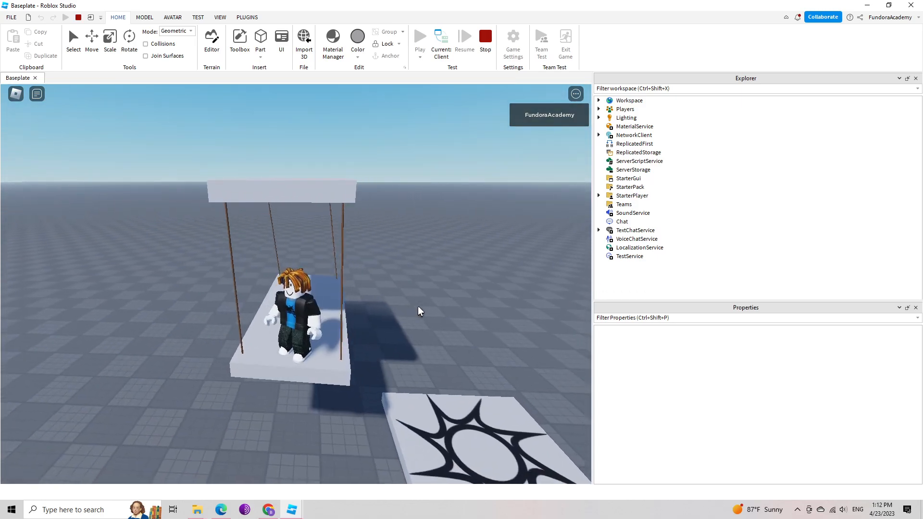
# Ride the swinging slab with the character, walk off it onto the baseplate, and stop the playtest.
pyautogui.press('w')
pyautogui.scroll(-4, 428, 355)
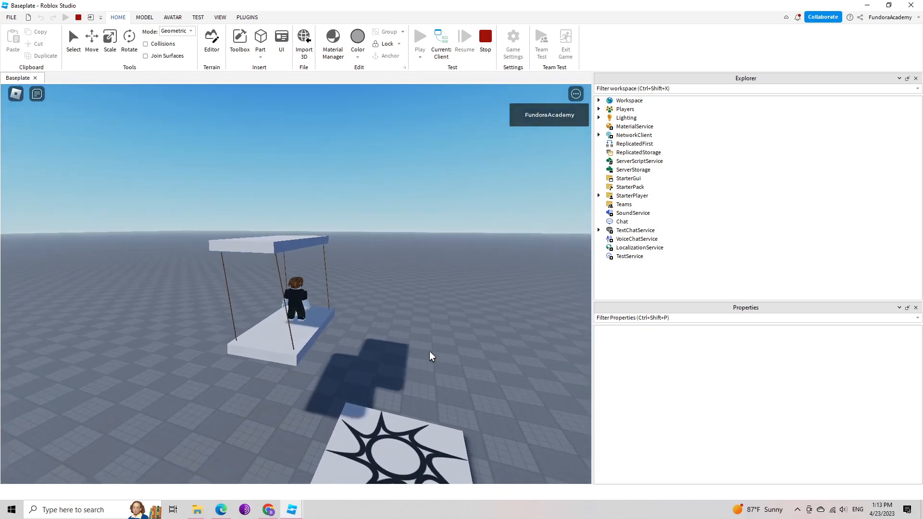
pyautogui.scroll(4, 417, 327)
pyautogui.scroll(-5, 417, 330)
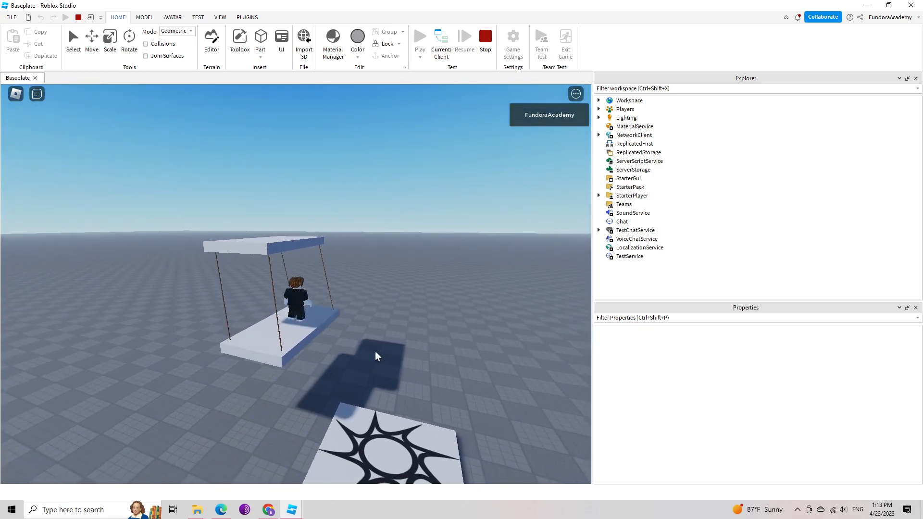
pyautogui.scroll(3, 380, 340)
pyautogui.moveTo(397, 350); pyautogui.dragTo(397, 350, button='right')
pyautogui.press('s')
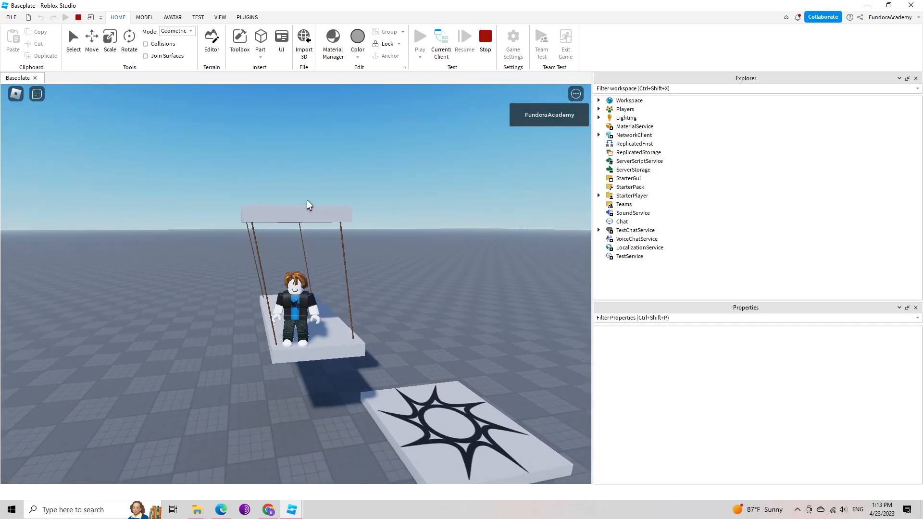
pyautogui.press('s')
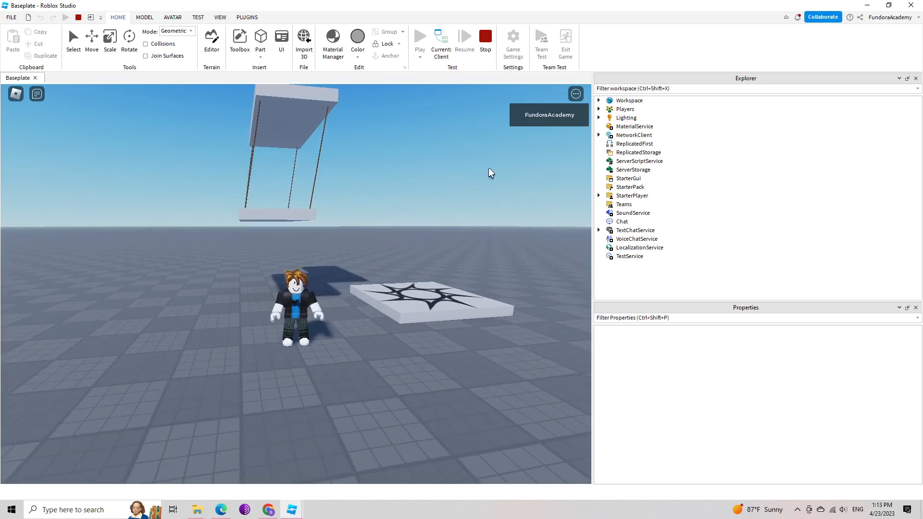
pyautogui.click(486, 38)
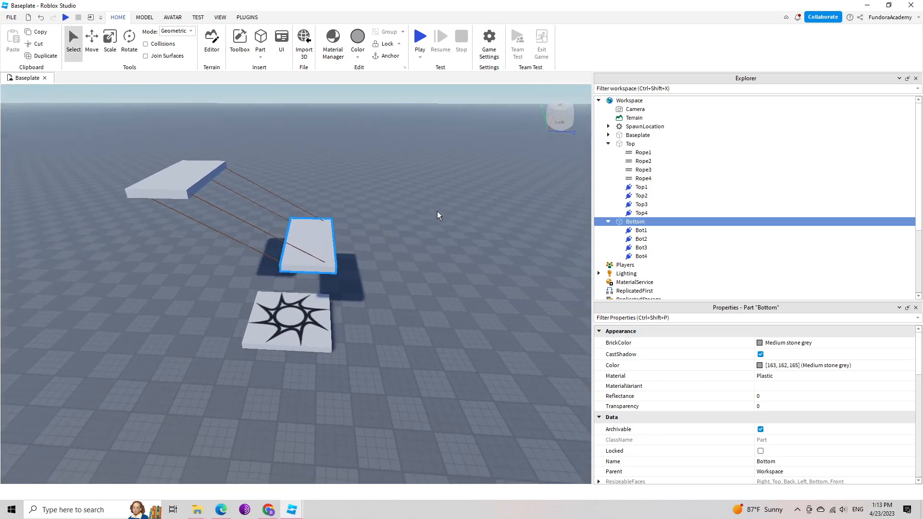
# Group the Top and Bottom slabs together as a folder named Swing.
pyautogui.moveTo(437, 212); pyautogui.dragTo(439, 212, button='right')
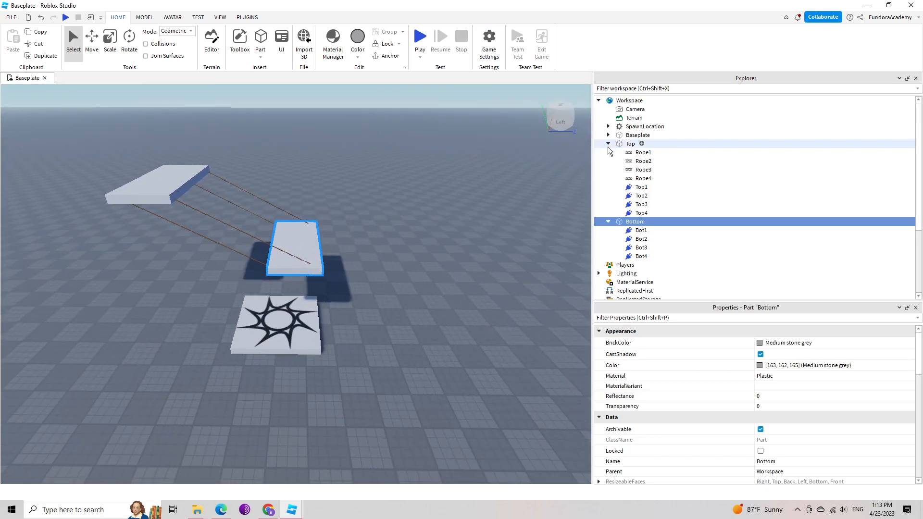
pyautogui.click(608, 144)
pyautogui.click(630, 143)
pyautogui.click(631, 153)
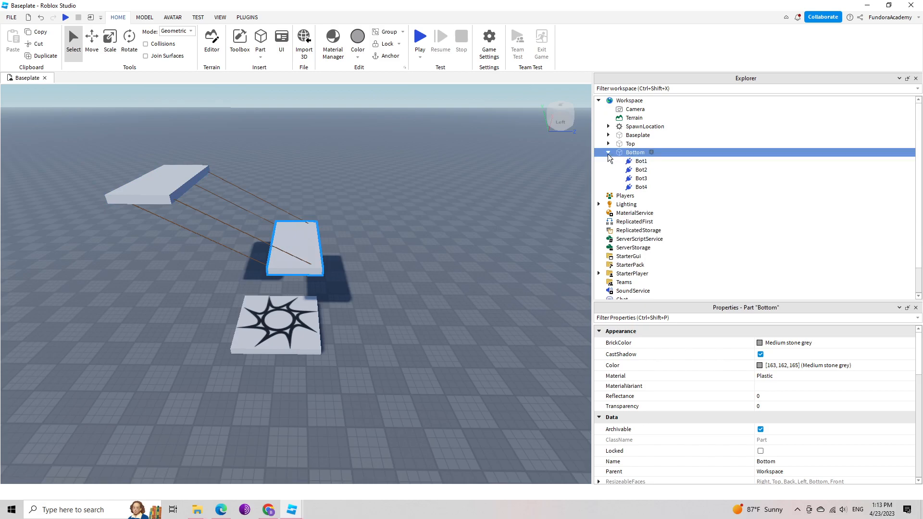
pyautogui.click(608, 152)
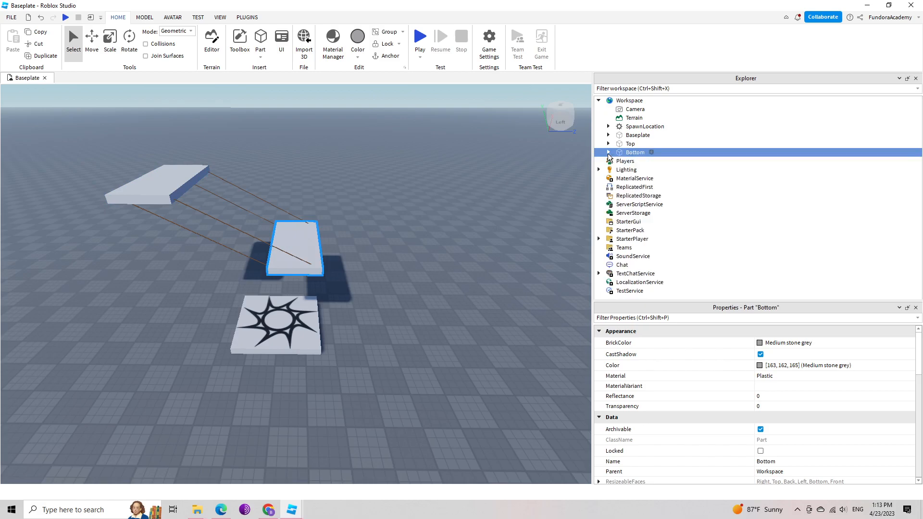
pyautogui.click(632, 143)
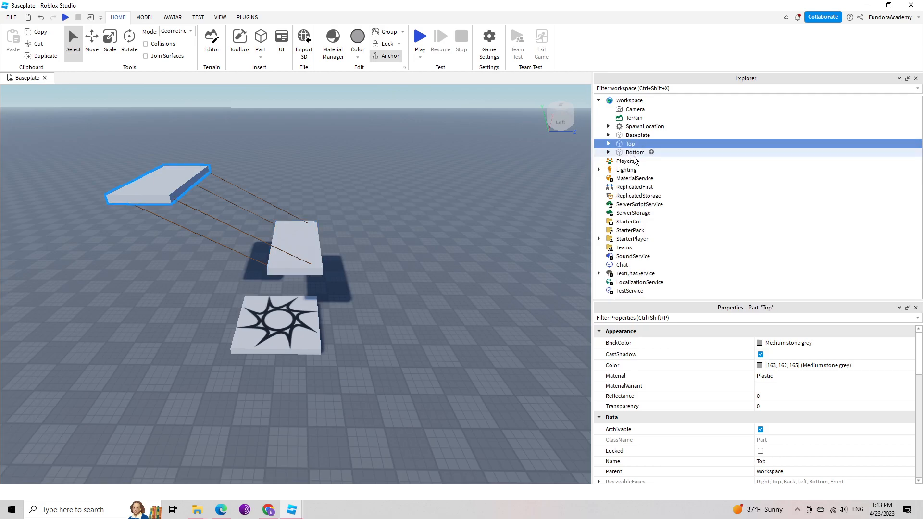
pyautogui.keyDown('ctrl'); pyautogui.click(635, 153); pyautogui.keyUp('ctrl')
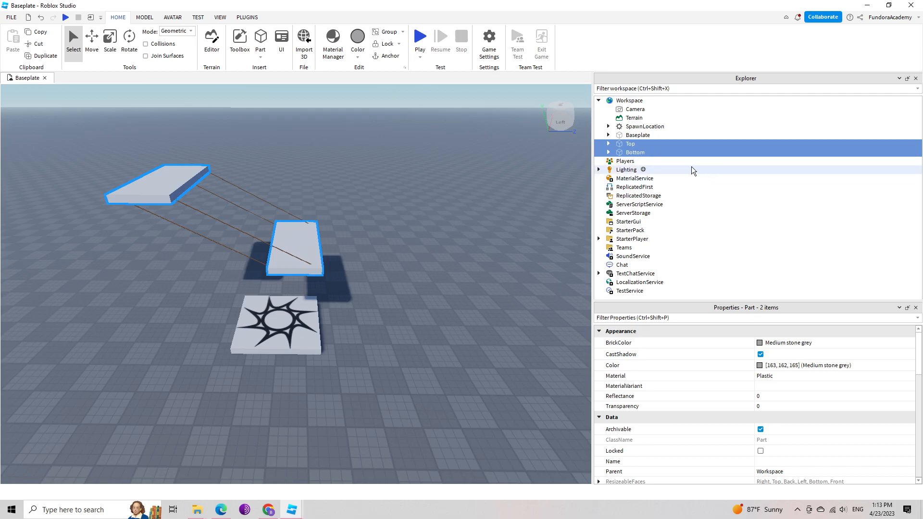
pyautogui.rightClick(632, 146)
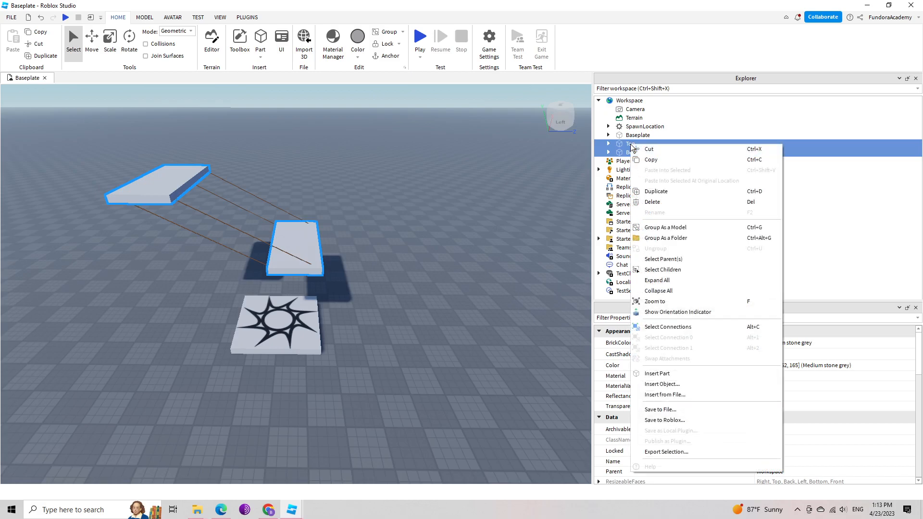
pyautogui.click(685, 239)
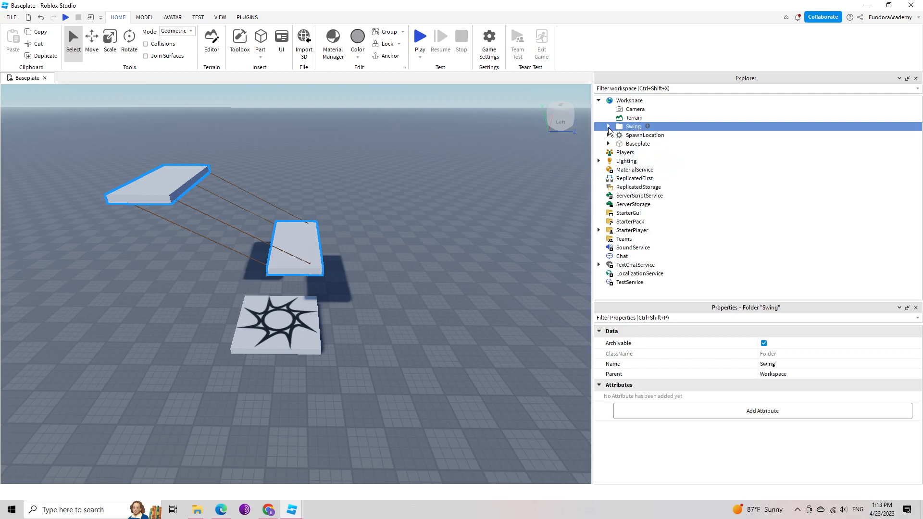
# Examine the contents of the Swing folder, including the attachments and ropes under Bottom and Top, and collapse it again.
pyautogui.click(609, 127)
pyautogui.click(644, 135)
pyautogui.click(634, 126)
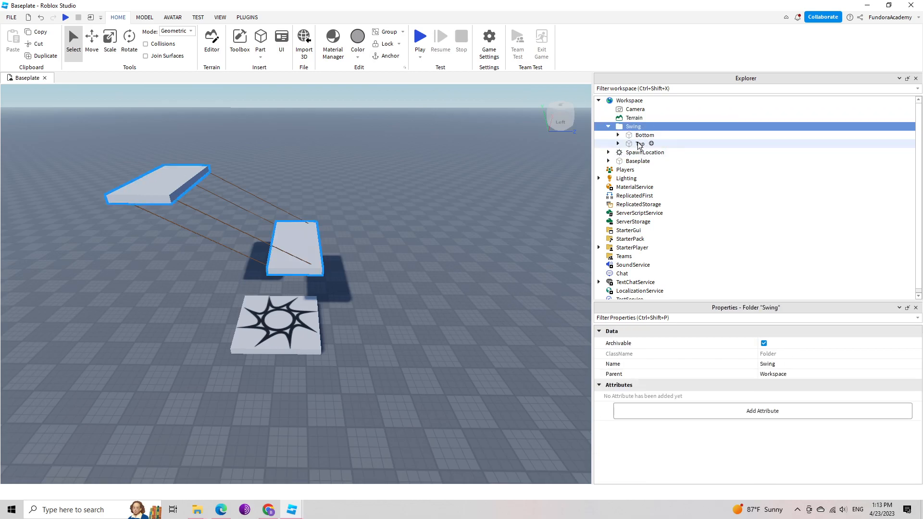
pyautogui.click(619, 135)
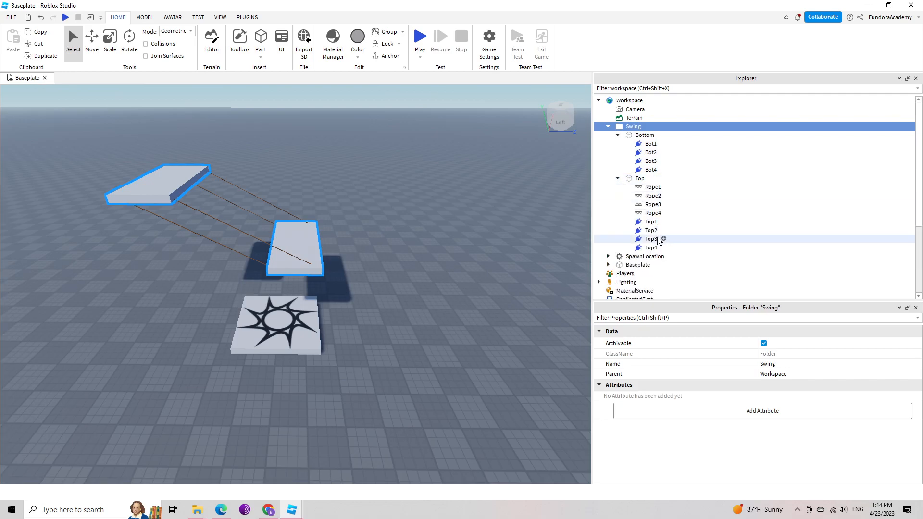
pyautogui.click(618, 178)
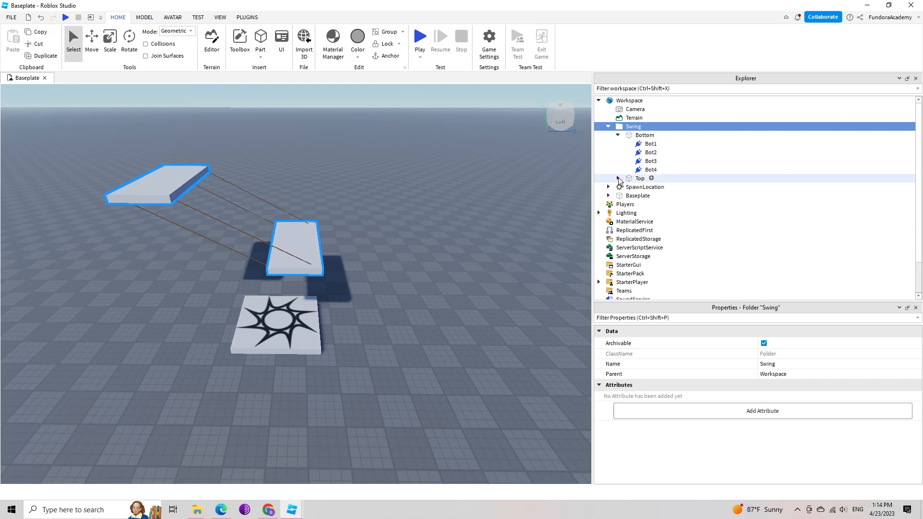
pyautogui.click(619, 135)
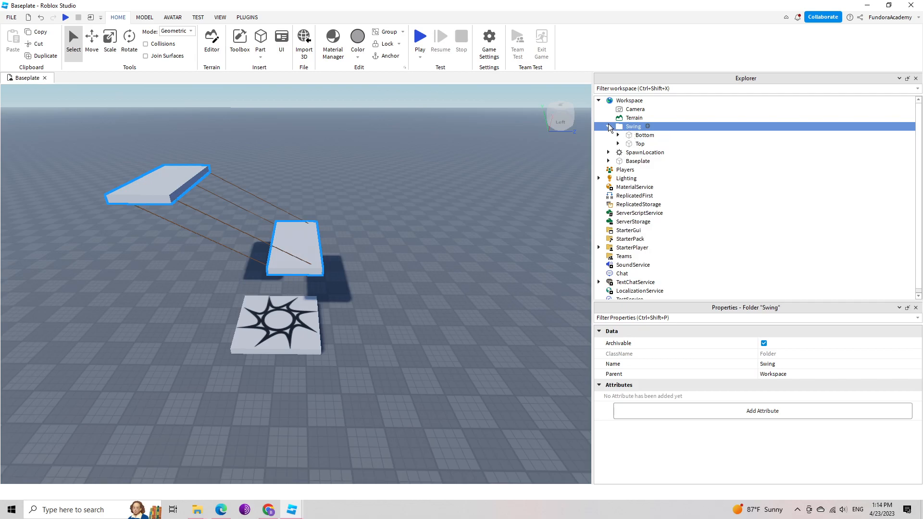
pyautogui.click(609, 126)
pyautogui.click(635, 119)
pyautogui.click(635, 126)
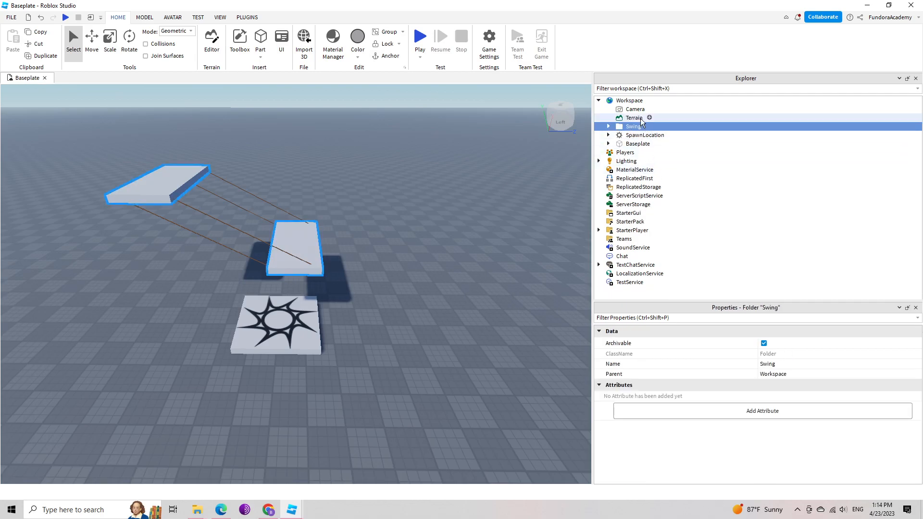
# Duplicate the Swing folder and move the copy sideways until it sits end to end beside the original swing.
pyautogui.click(640, 119)
pyautogui.click(631, 128)
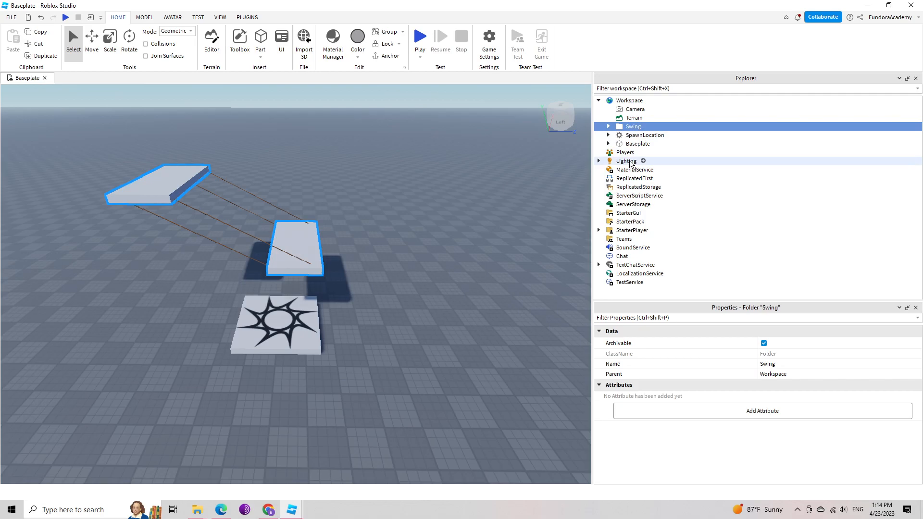
pyautogui.hotkey('ctrl', 'd')
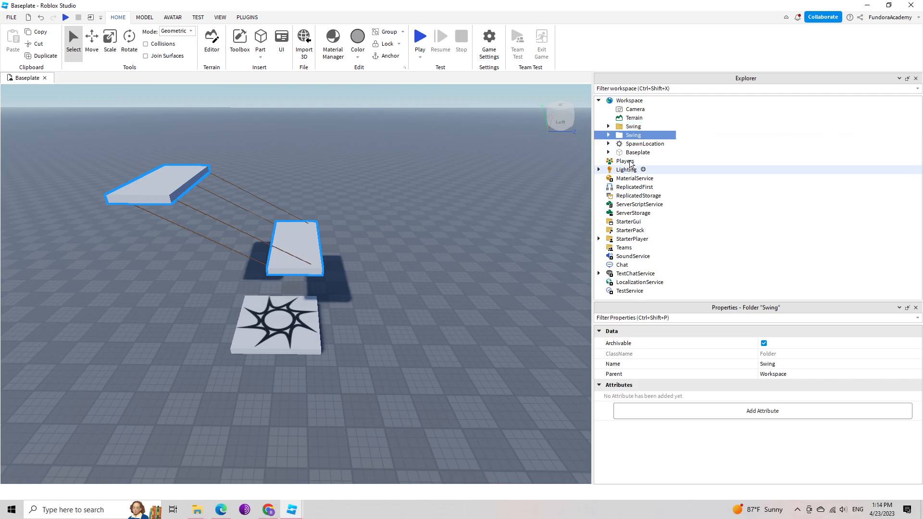
pyautogui.moveTo(481, 211); pyautogui.dragTo(482, 211, button='right')
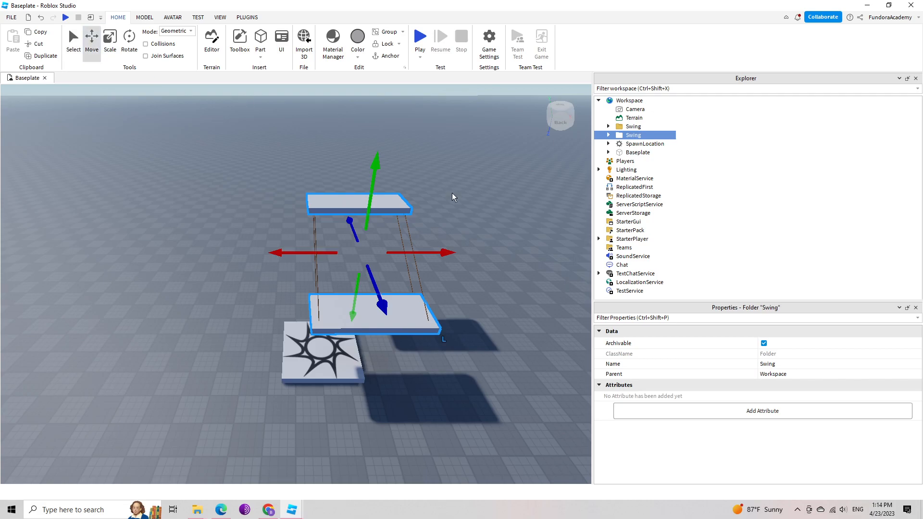
pyautogui.press('d')
pyautogui.press('d')
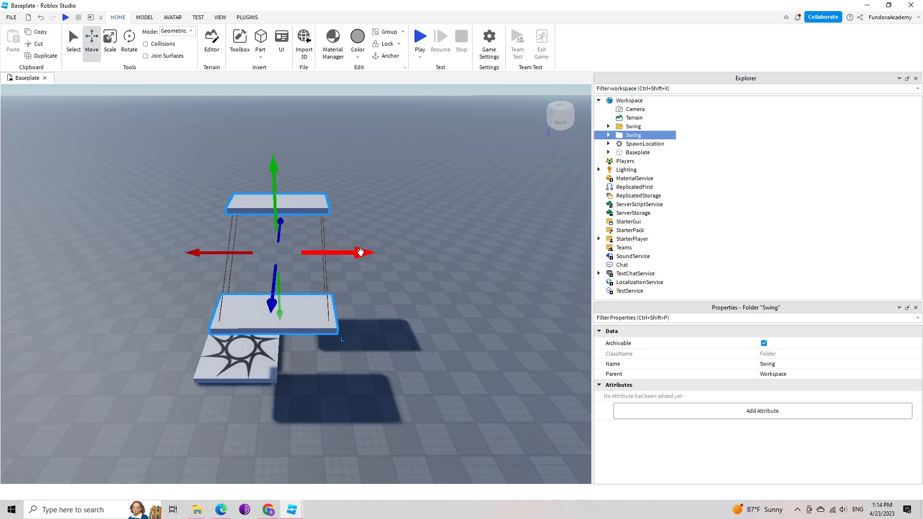
pyautogui.moveTo(359, 253); pyautogui.dragTo(480, 262)
pyautogui.press('d')
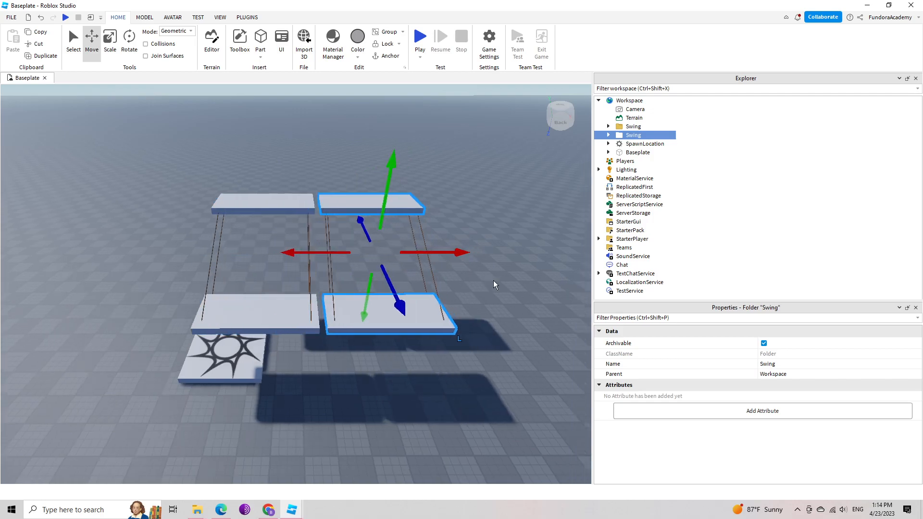
# Move the duplicated swing's Bottom slab across to the opposite side of its Top slab, away from the spawn location.
pyautogui.moveTo(494, 281); pyautogui.dragTo(495, 280, button='right')
pyautogui.click(489, 281)
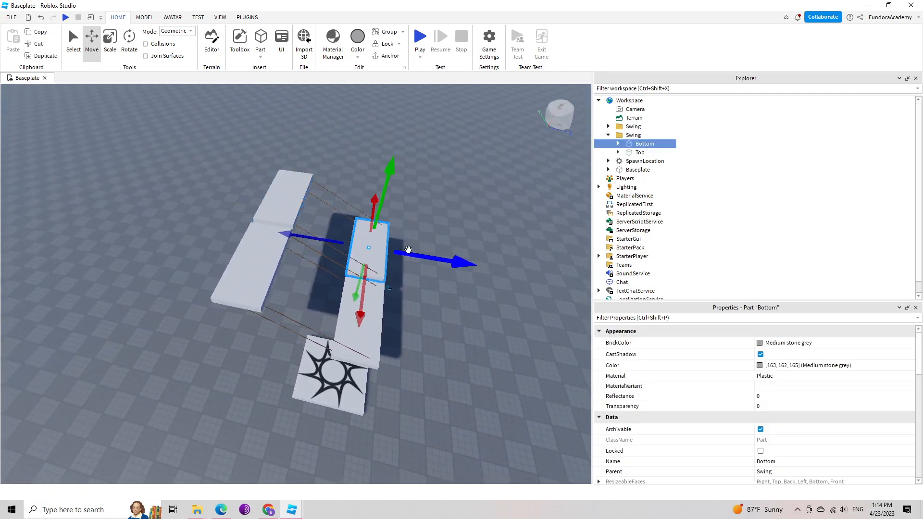
pyautogui.moveTo(467, 265); pyautogui.dragTo(301, 245)
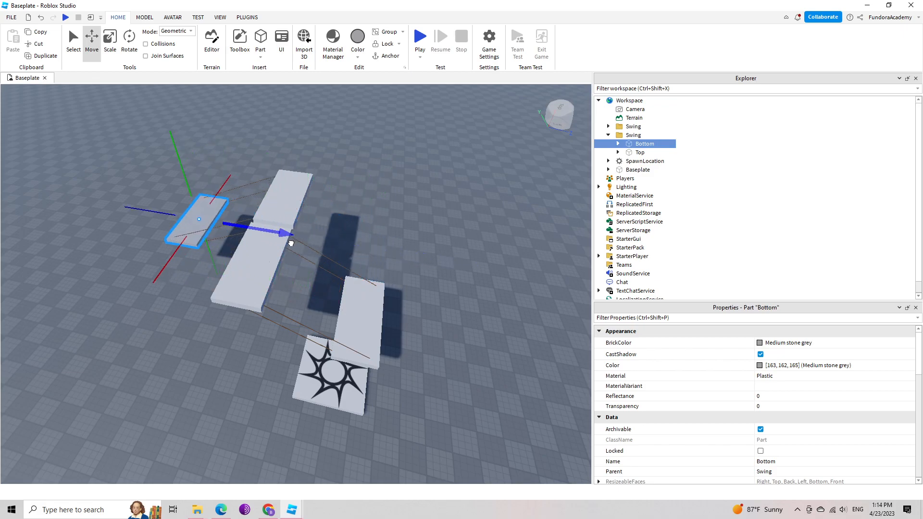
pyautogui.moveTo(396, 235); pyautogui.dragTo(396, 236, button='right')
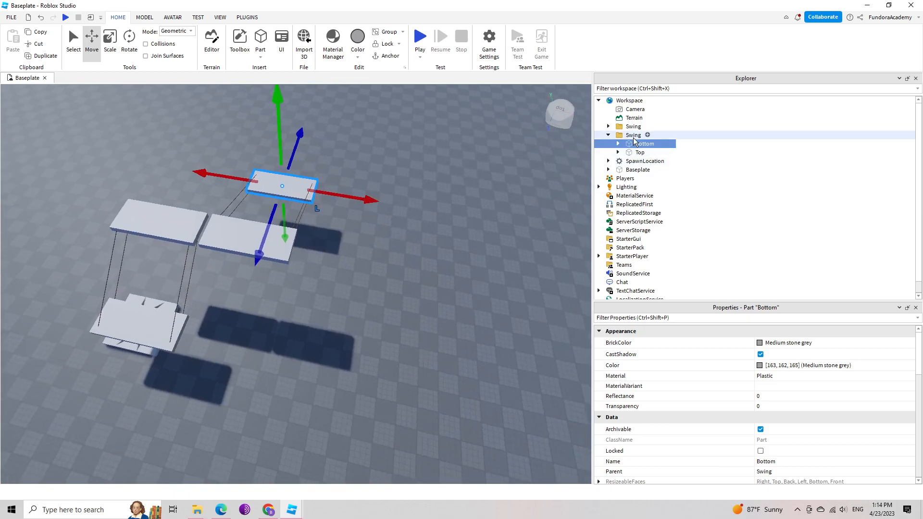
# Duplicate both Swing folders together and move the copies sideways so all four swings form one continuous row.
pyautogui.click(608, 135)
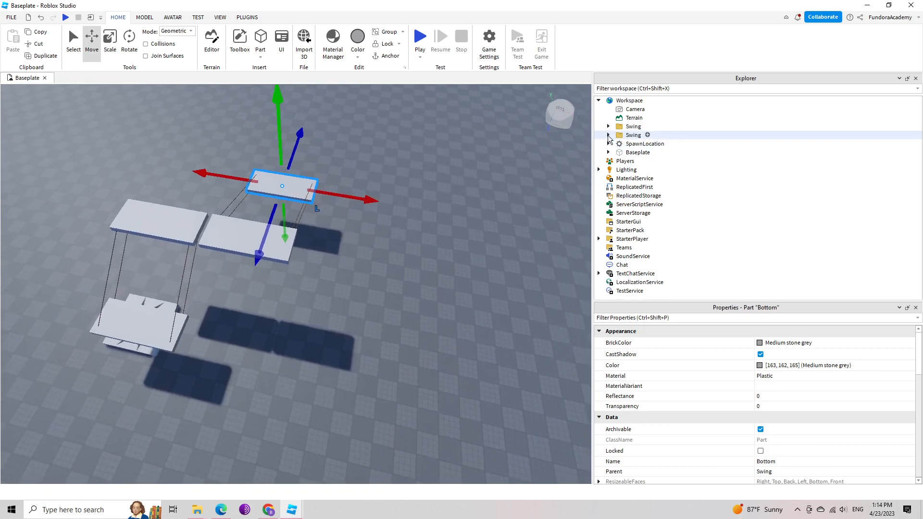
pyautogui.click(634, 136)
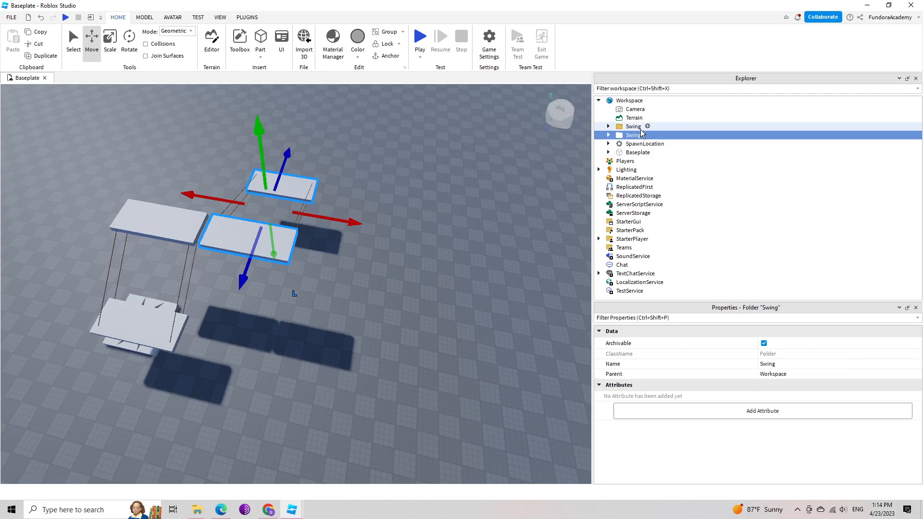
pyautogui.click(633, 127)
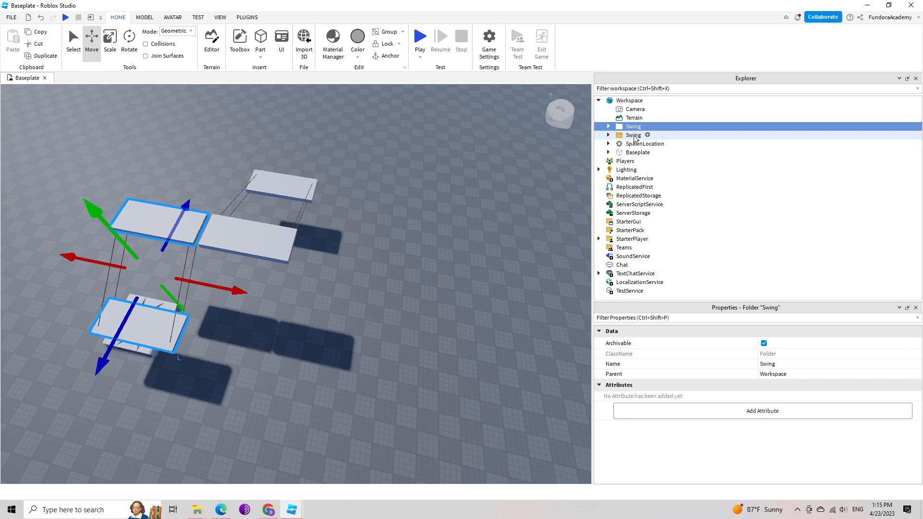
pyautogui.keyDown('ctrl'); pyautogui.click(634, 135); pyautogui.keyUp('ctrl')
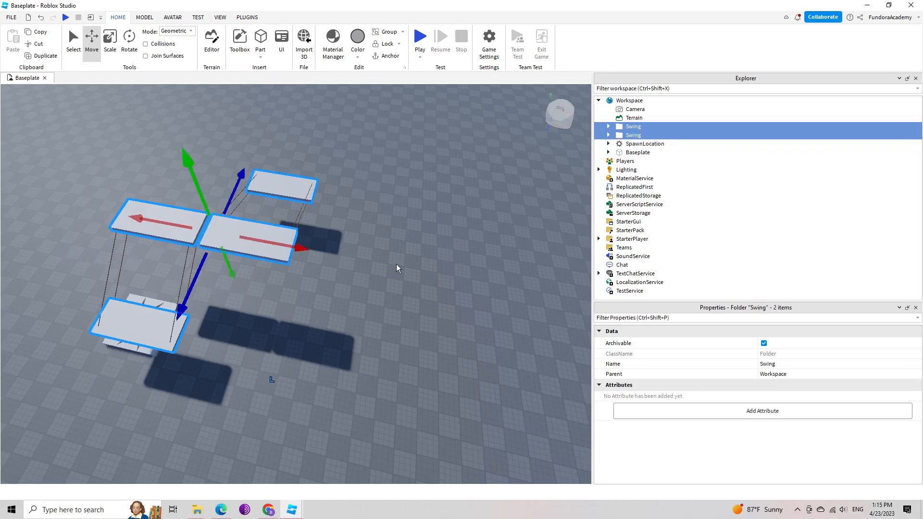
pyautogui.hotkey('ctrl', 'd')
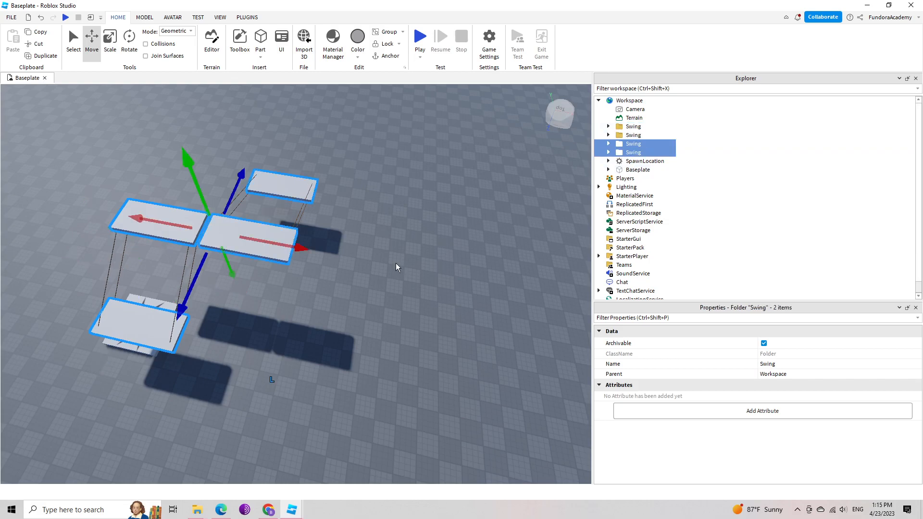
pyautogui.moveTo(364, 288); pyautogui.dragTo(363, 287, button='right')
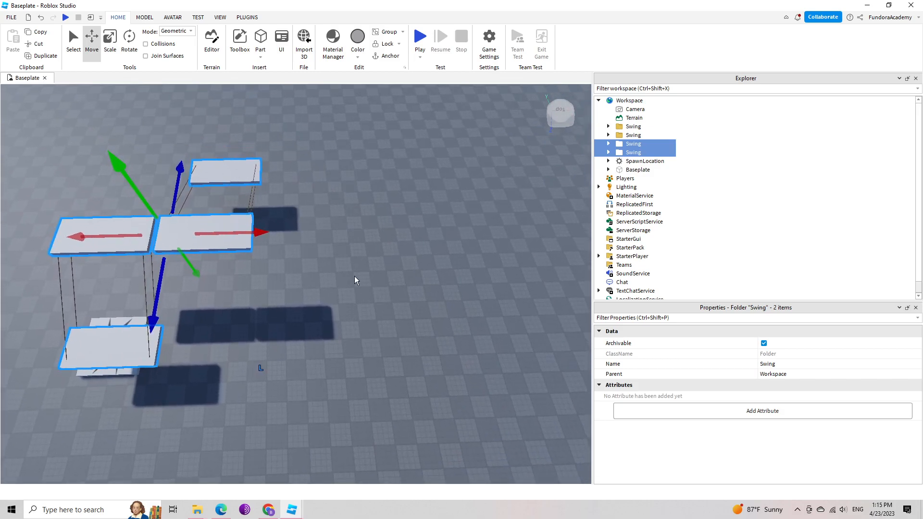
pyautogui.moveTo(260, 233); pyautogui.dragTo(430, 246)
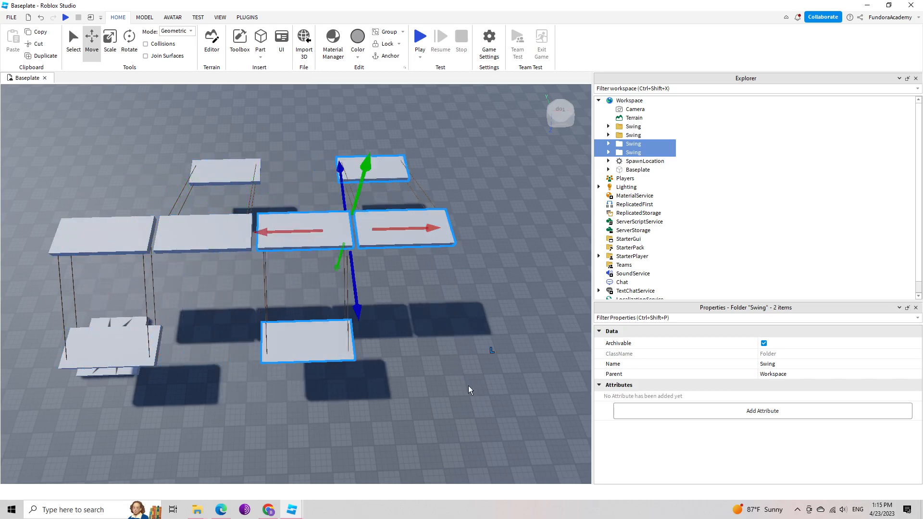
# Move the SpawnLocation out from under the end swing to the open floor beyond the end of the swing row.
pyautogui.click(453, 407)
pyautogui.moveTo(428, 425); pyautogui.dragTo(428, 425, button='right')
pyautogui.press('a')
pyautogui.moveTo(379, 356); pyautogui.dragTo(240, 379)
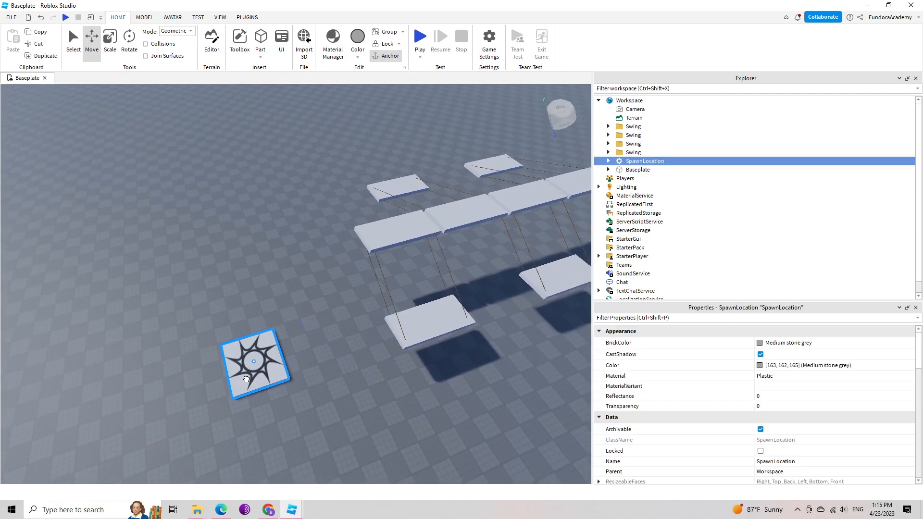
pyautogui.moveTo(394, 430); pyautogui.dragTo(393, 431, button='right')
pyautogui.press('w')
pyautogui.moveTo(372, 362); pyautogui.dragTo(372, 362, button='right')
pyautogui.press('s')
pyautogui.press('w')
pyautogui.press('d')
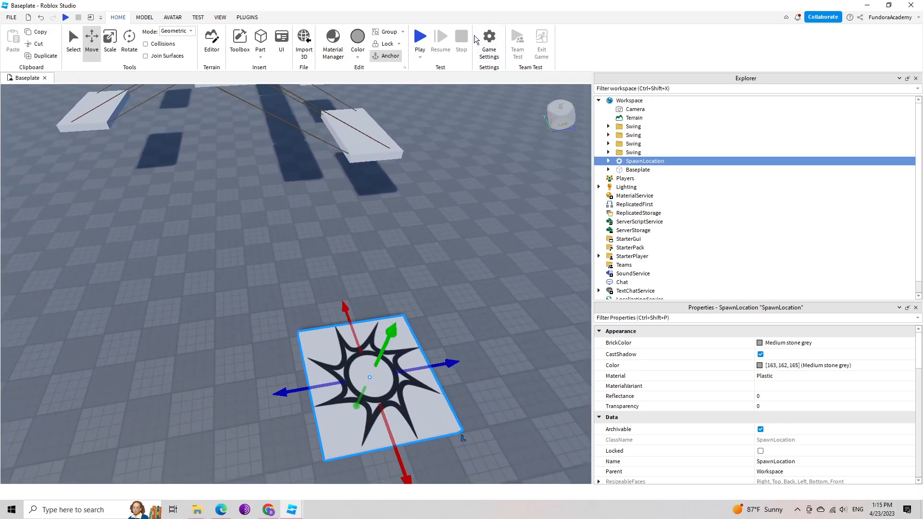
# Start a playtest and bring the character off the spawn pad toward the row of four swings.
pyautogui.click(419, 37)
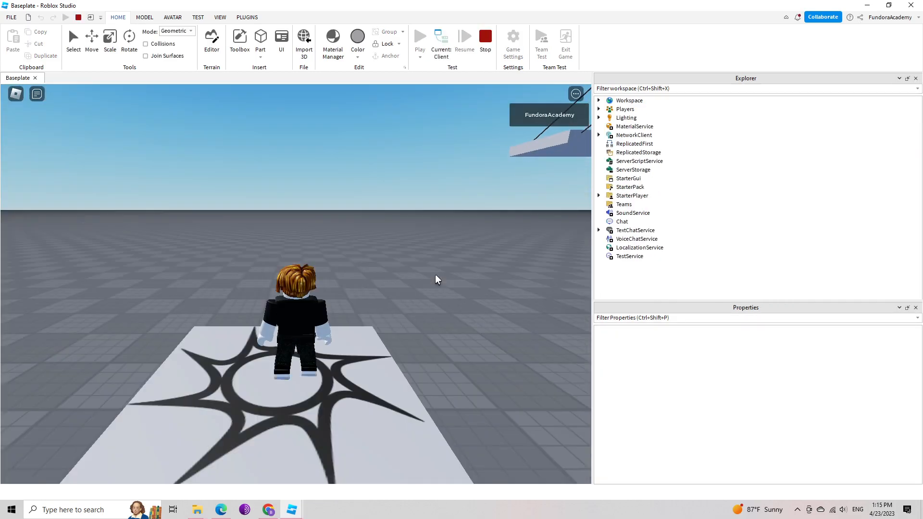
pyautogui.moveTo(436, 275); pyautogui.dragTo(436, 275, button='right')
pyautogui.scroll(-5, 420, 237)
pyautogui.moveTo(417, 236); pyautogui.dragTo(397, 260, button='right')
pyautogui.press('w')
pyautogui.scroll(-3, 418, 237)
pyautogui.press('w')
pyautogui.press('space')
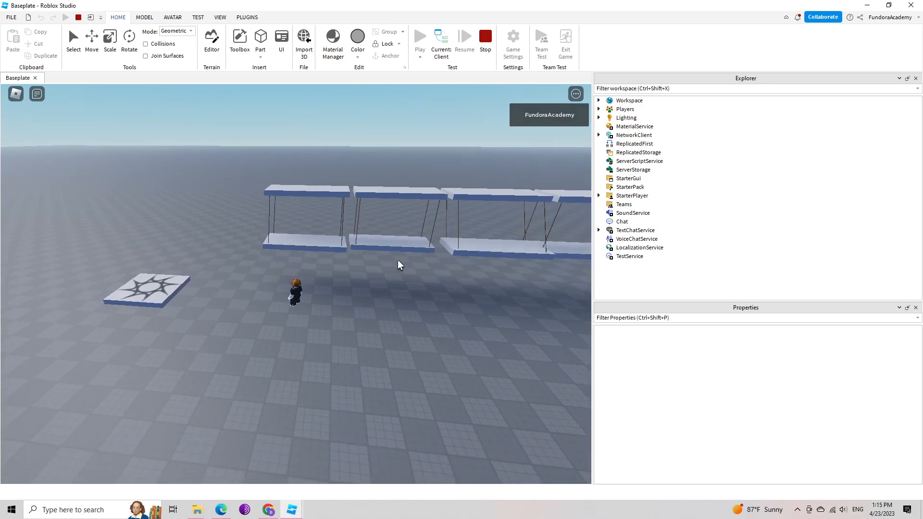
# Walk and jump the character around beside the row to watch the four platforms swing from the side.
pyautogui.moveTo(397, 260); pyautogui.dragTo(397, 260, button='right')
pyautogui.press('s')
pyautogui.press('w')
pyautogui.press('space')
pyautogui.press('s')
pyautogui.press('d')
pyautogui.press('w')
pyautogui.press('space')
pyautogui.scroll(-5, 398, 264)
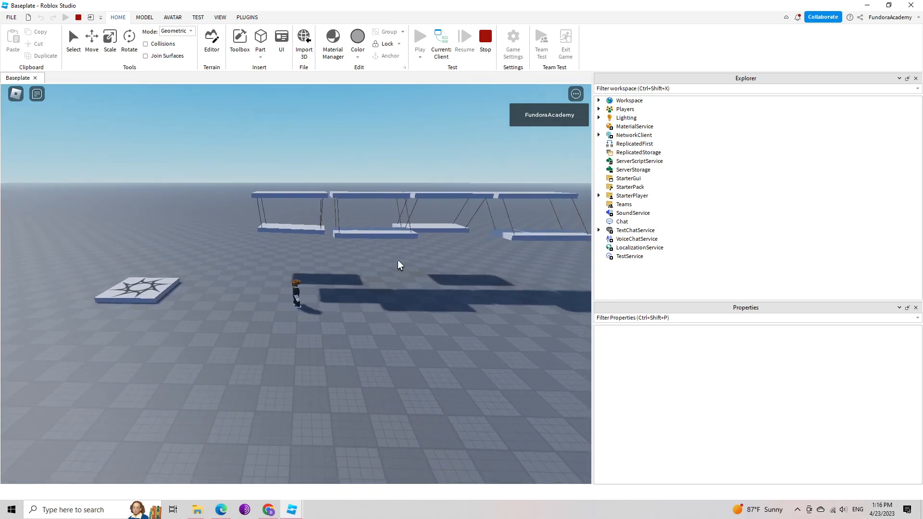
# Jump the character onto the swinging platforms and look along the row in first-person view.
pyautogui.press('w')
pyautogui.press('space')
pyautogui.scroll(-5, 398, 261)
pyautogui.moveTo(353, 279); pyautogui.dragTo(354, 279, button='right')
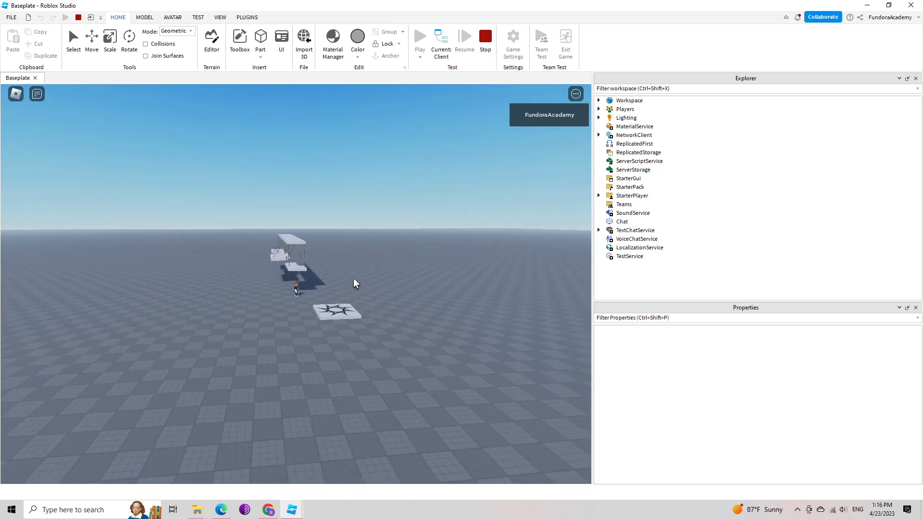
pyautogui.press('w')
pyautogui.press('space')
pyautogui.scroll(3, 338, 287)
pyautogui.scroll(6, 338, 288)
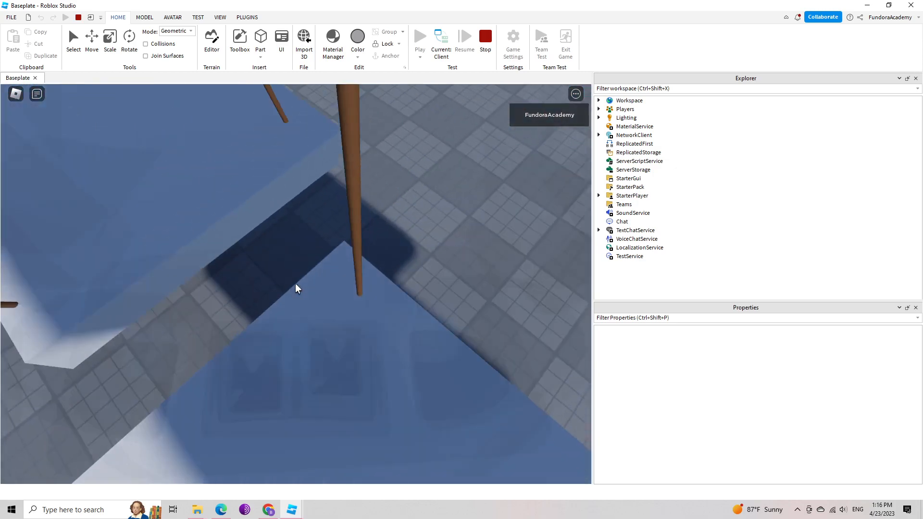
# Return to third-person view and try to jump the character across to the next swinging platforms.
pyautogui.scroll(-2, 295, 284)
pyautogui.scroll(-3, 296, 283)
pyautogui.moveTo(262, 250); pyautogui.dragTo(263, 252, button='right')
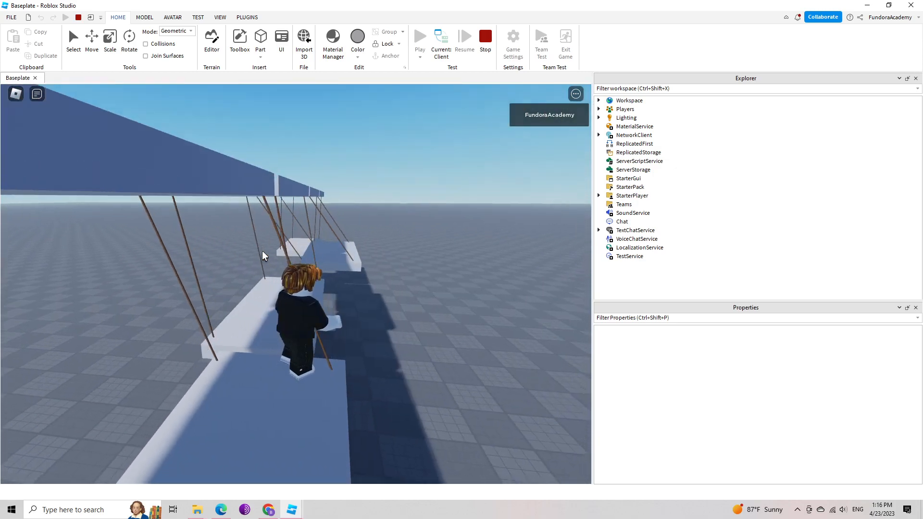
pyautogui.press('w')
pyautogui.press('space')
pyautogui.press('d')
pyautogui.press('w')
pyautogui.press('w')
pyautogui.press('s')
pyautogui.scroll(-10, 262, 250)
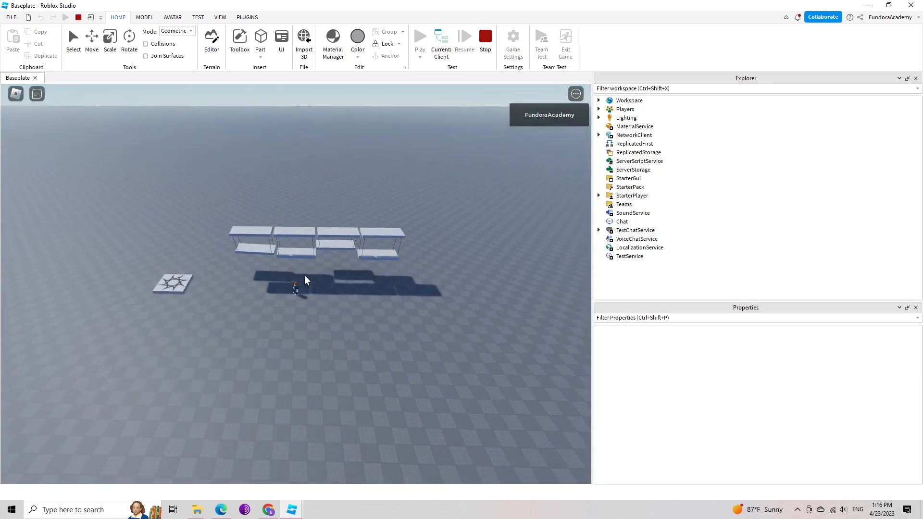
# View the swings from the spawn end of the row and stop the playtest.
pyautogui.moveTo(305, 275); pyautogui.dragTo(357, 279, button='right')
pyautogui.scroll(10, 308, 276)
pyautogui.scroll(-10, 310, 276)
pyautogui.press('w')
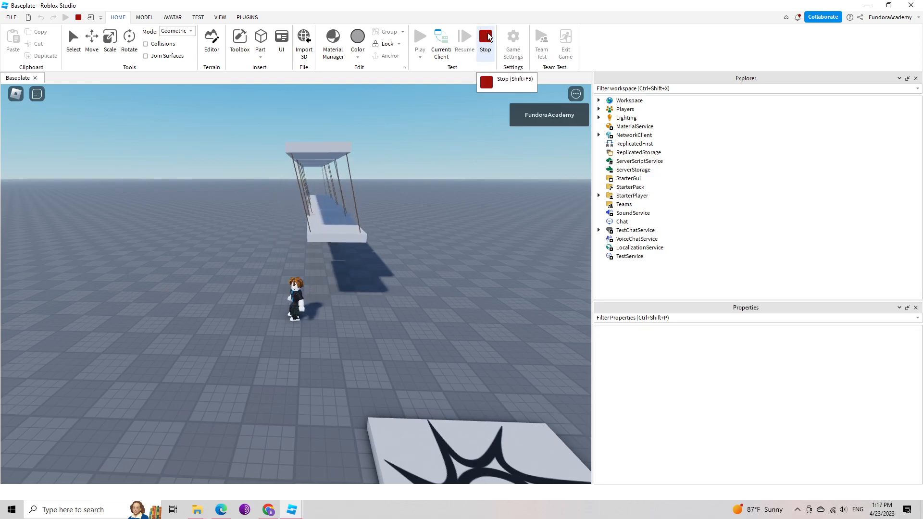
pyautogui.click(487, 35)
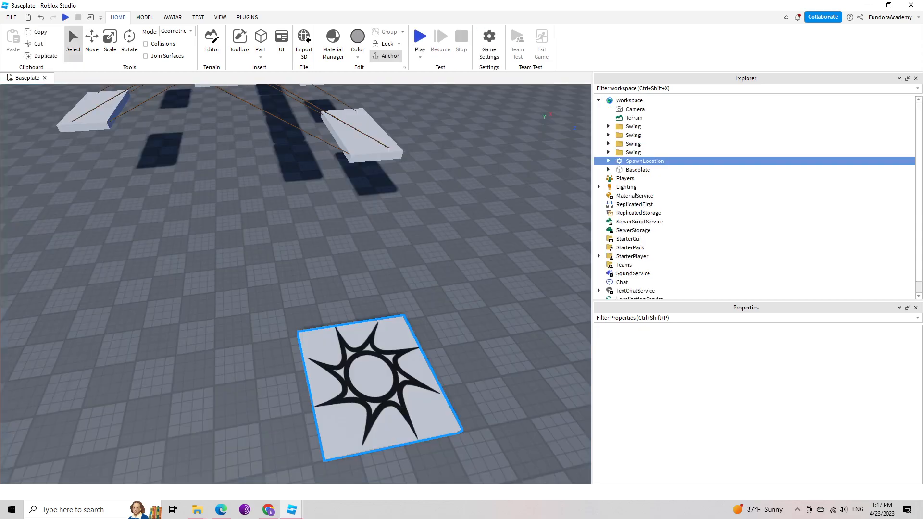